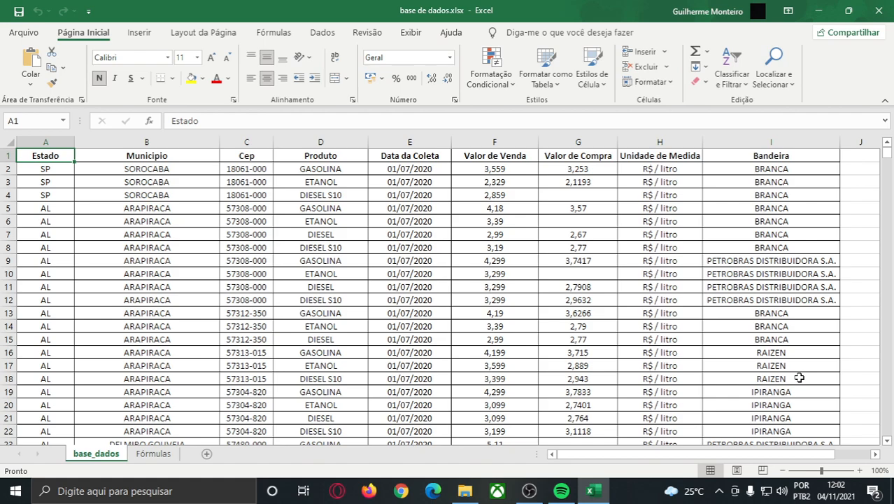
Step: Look over the column headers and first records of the table on the base_dados sheet
{"action": "left_click_drag", "start_coordinate": [60, 156], "coordinate": [836, 430]}
{"action": "left_click", "coordinate": [714, 271]}
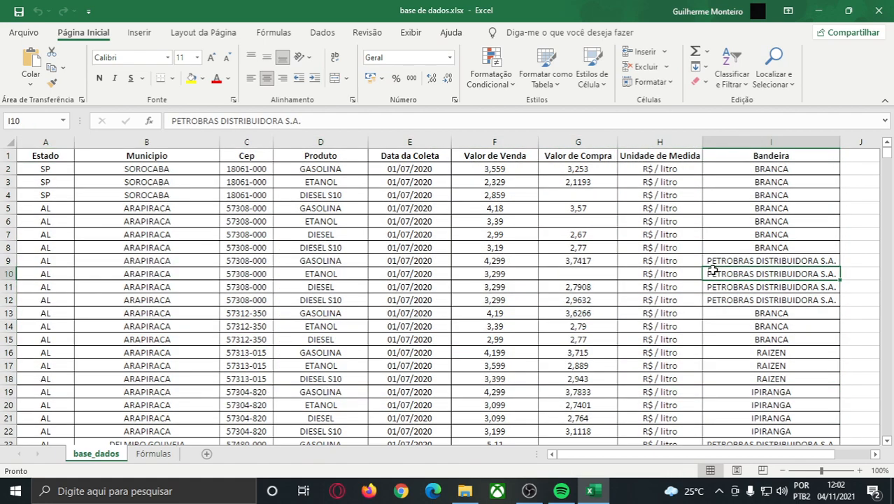
{"action": "key", "text": "Left"}
{"action": "key", "text": "Left"}
{"action": "key", "text": "Left"}
{"action": "key", "text": "Left"}
{"action": "key", "text": "Left"}
{"action": "key", "text": "Left"}
{"action": "key", "text": "Left"}
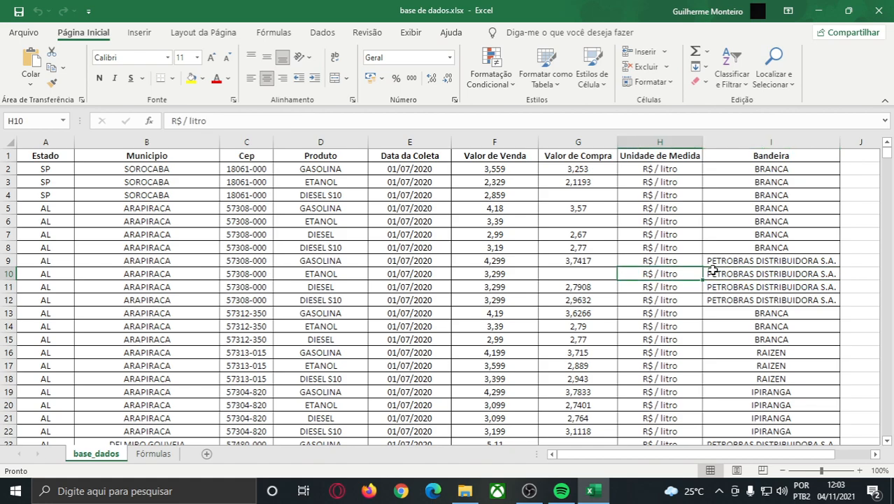
{"action": "key", "text": "Up"}
{"action": "key", "text": "Up"}
{"action": "key", "text": "Up"}
{"action": "key", "text": "Up"}
{"action": "key", "text": "Up"}
{"action": "key", "text": "Up"}
{"action": "key", "text": "Up"}
{"action": "key", "text": "Up"}
{"action": "key", "text": "Up"}
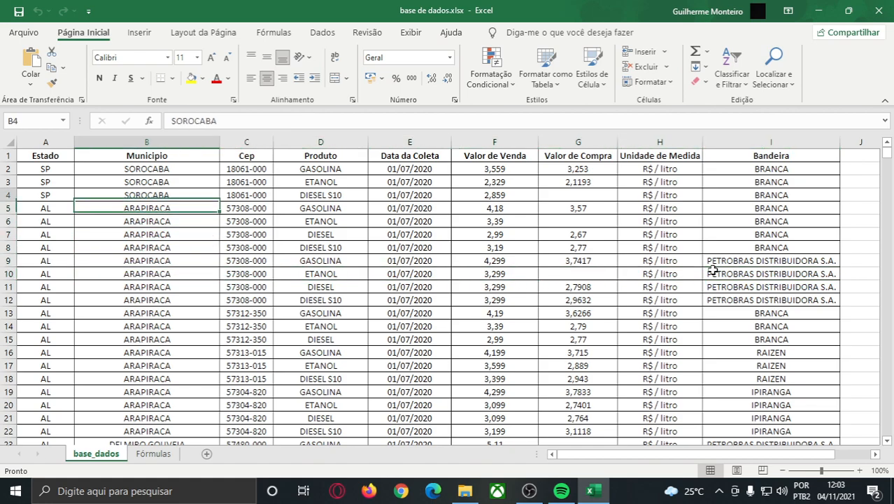
{"action": "key", "text": "Left"}
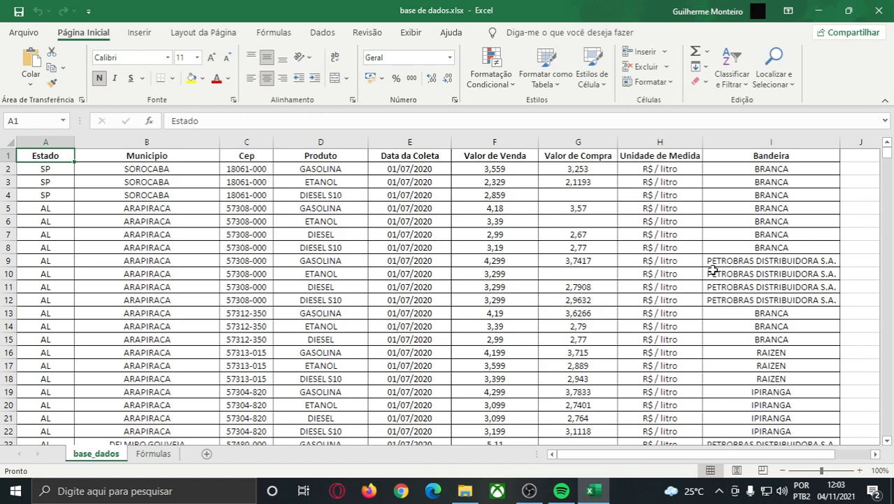
{"action": "key", "text": "Right"}
{"action": "key", "text": "Right"}
{"action": "key", "text": "Right"}
{"action": "key", "text": "Right"}
{"action": "key", "text": "Left"}
{"action": "key", "text": "Left"}
{"action": "key", "text": "Left"}
{"action": "key", "text": "Left"}
Step: Check how far the table extends, down to its last row and across to its last column, and return to cell A1
{"action": "key", "text": "ctrl+Down"}
{"action": "key", "text": "ctrl+Up"}
{"action": "key", "text": "ctrl+Down"}
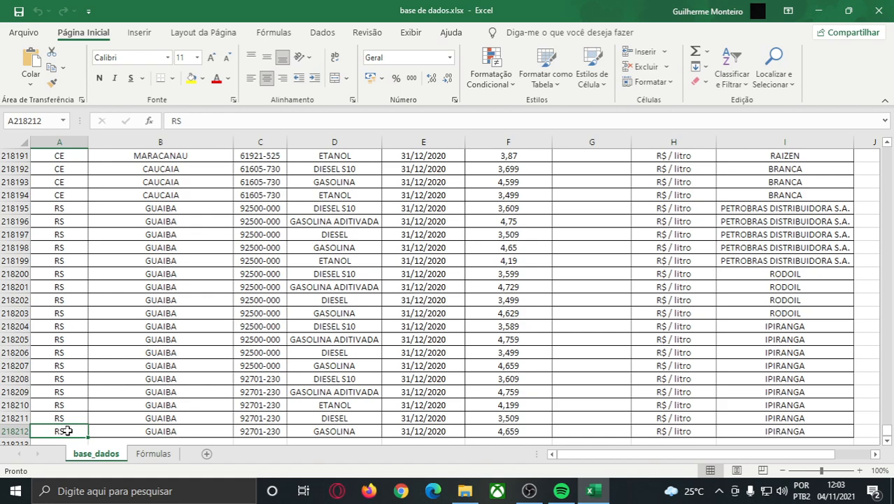
{"action": "key", "text": "ctrl+Up"}
{"action": "key", "text": "Right"}
{"action": "key", "text": "ctrl+Right"}
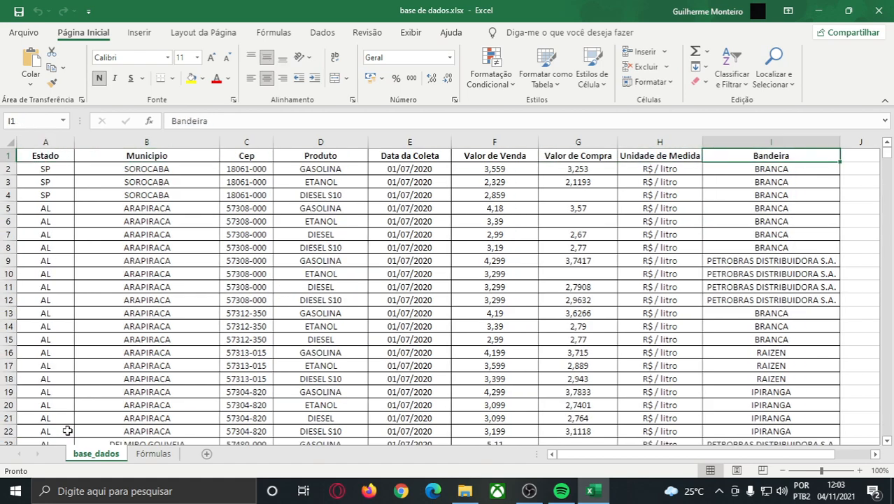
{"action": "key", "text": "ctrl+Left"}
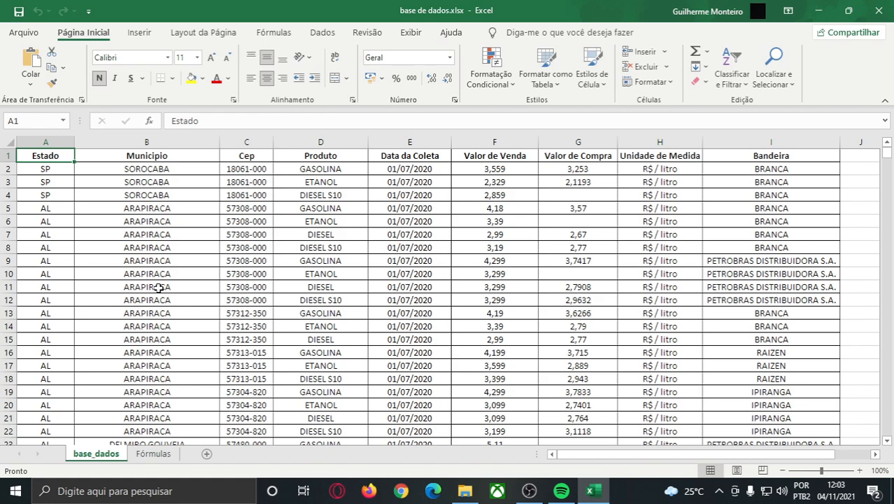
{"action": "key", "text": "ctrl+Down"}
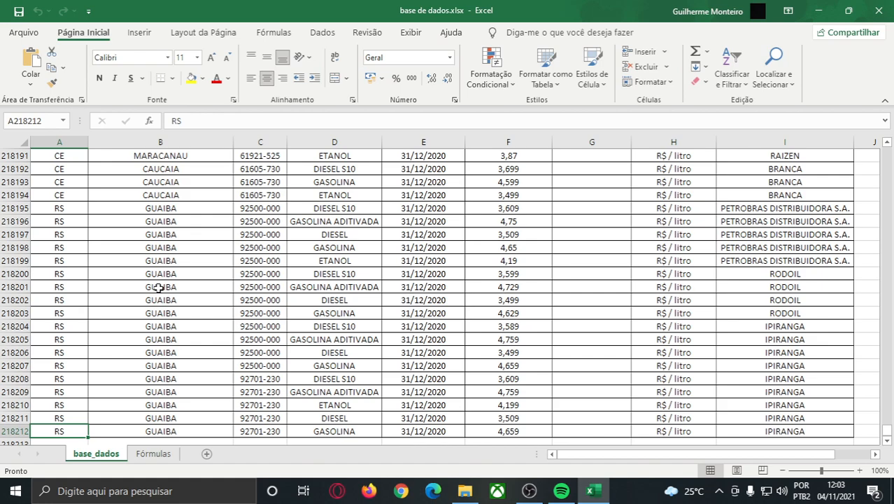
{"action": "key", "text": "ctrl+Up"}
{"action": "key", "text": "ctrl+Down"}
{"action": "key", "text": "Down"}
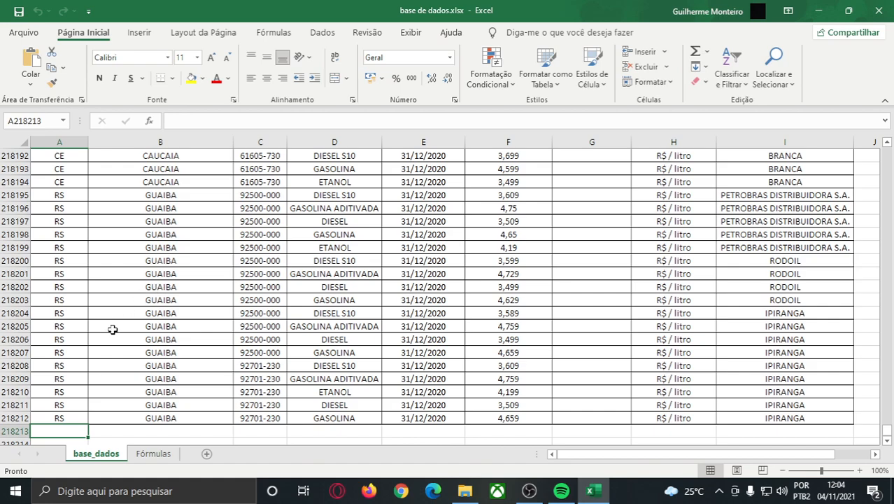
{"action": "key", "text": "Up"}
{"action": "key", "text": "ctrl+Home"}
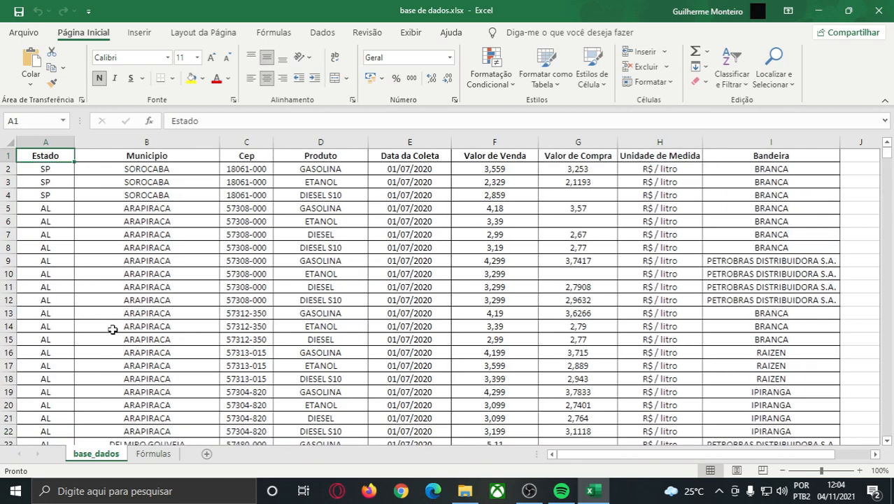
{"action": "key", "text": "ctrl+Down"}
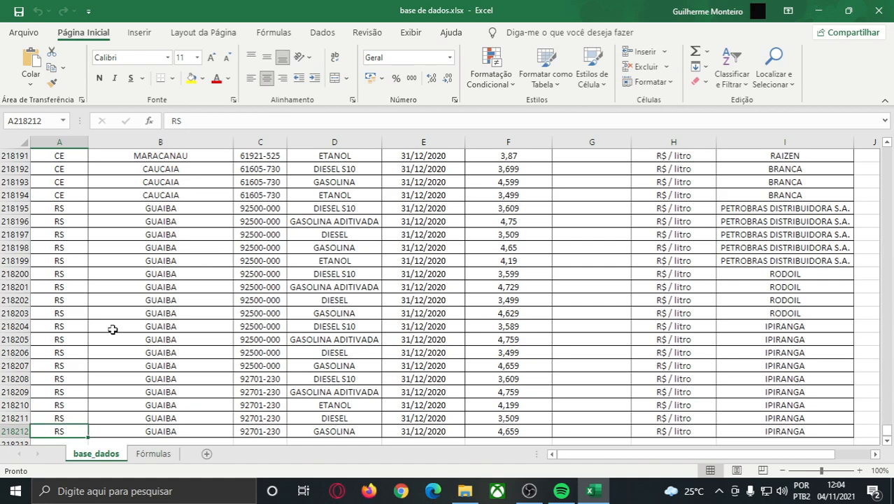
{"action": "key", "text": "ctrl+Up"}
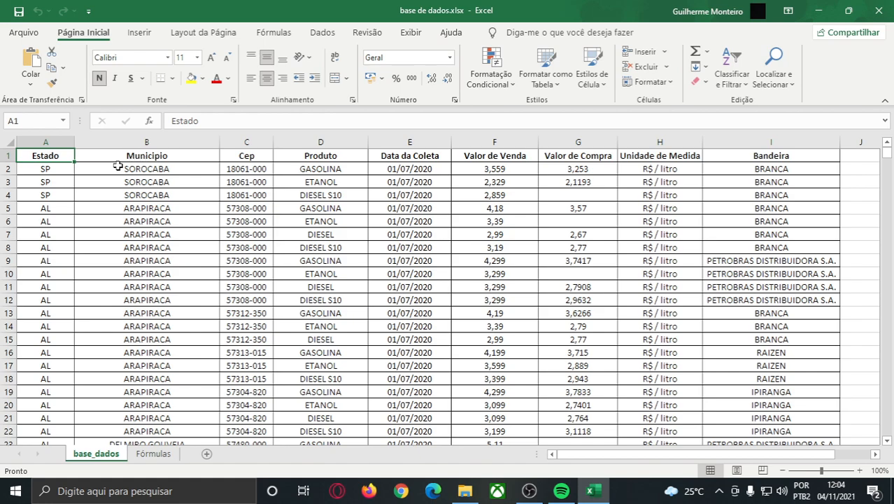
Step: Examine the entries in the Estado, Municipio, Cep and Produto columns
{"action": "mouse_move", "coordinate": [53, 169]}
{"action": "left_mouse_down"}
{"action": "mouse_move", "coordinate": [58, 346]}
{"action": "mouse_move", "coordinate": [49, 171]}
{"action": "left_mouse_up"}
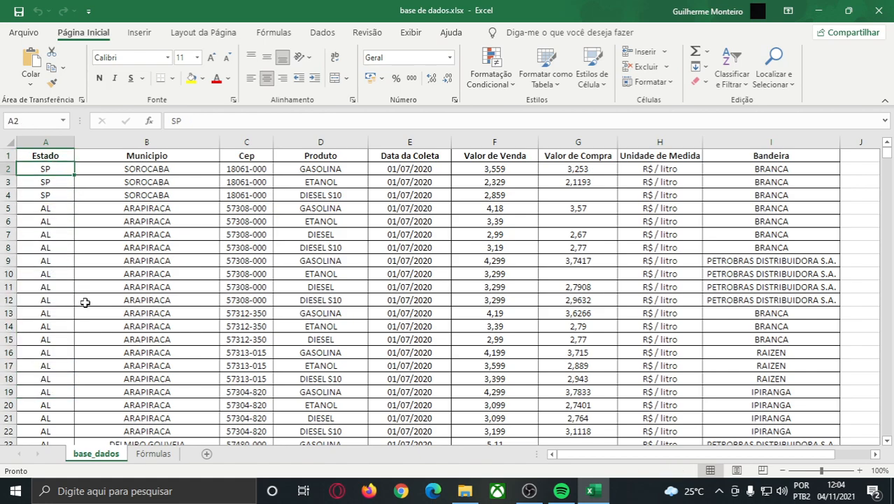
{"action": "left_click_drag", "start_coordinate": [139, 171], "coordinate": [140, 326]}
{"action": "left_click_drag", "start_coordinate": [252, 171], "coordinate": [241, 289]}
{"action": "left_click_drag", "start_coordinate": [256, 247], "coordinate": [261, 286]}
{"action": "left_click", "coordinate": [247, 171]}
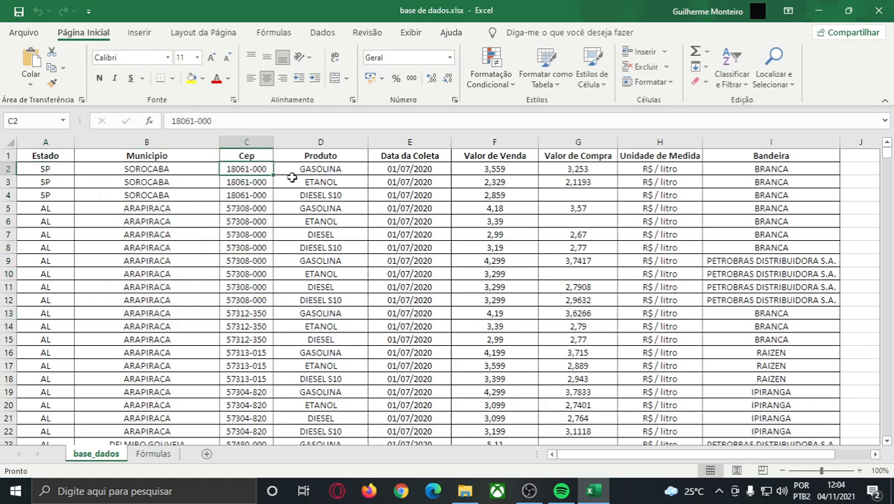
{"action": "left_click", "coordinate": [305, 158]}
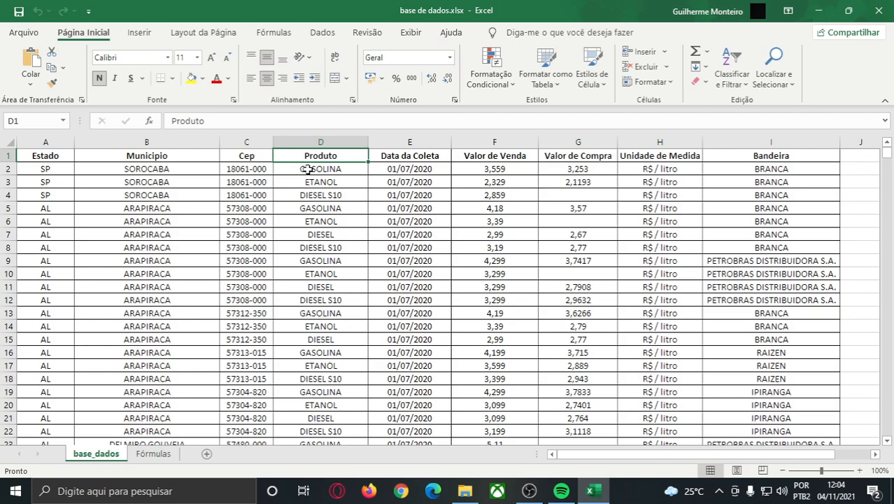
{"action": "left_click", "coordinate": [307, 169]}
{"action": "left_click", "coordinate": [308, 182]}
{"action": "left_click", "coordinate": [307, 200]}
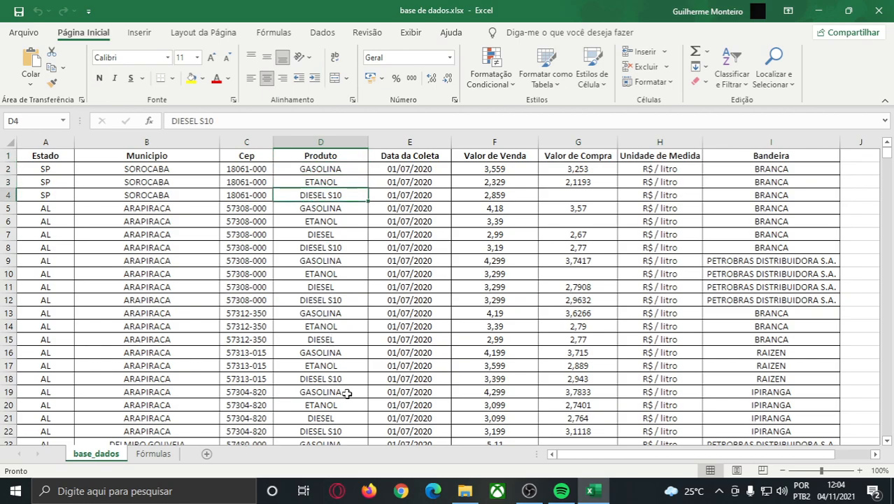
{"action": "scroll", "coordinate": [345, 395], "scroll_direction": "down", "scroll_amount": 3}
{"action": "scroll", "coordinate": [353, 397], "scroll_direction": "up", "scroll_amount": 3}
Step: Examine the Data da Coleta, Valor de Venda, Valor de Compra and Unidade de Medida columns and their first records
{"action": "left_click", "coordinate": [408, 156]}
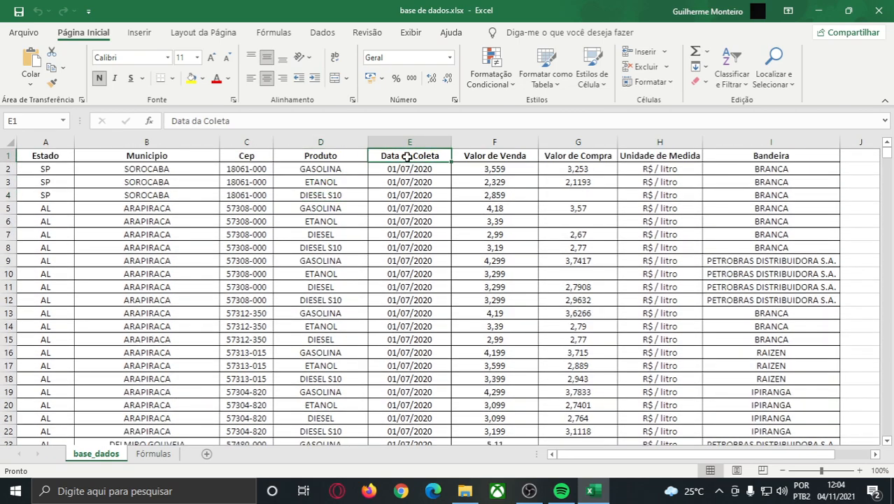
{"action": "mouse_move", "coordinate": [406, 170]}
{"action": "left_mouse_down"}
{"action": "mouse_move", "coordinate": [423, 236]}
{"action": "mouse_move", "coordinate": [412, 213]}
{"action": "mouse_move", "coordinate": [418, 173]}
{"action": "left_mouse_up"}
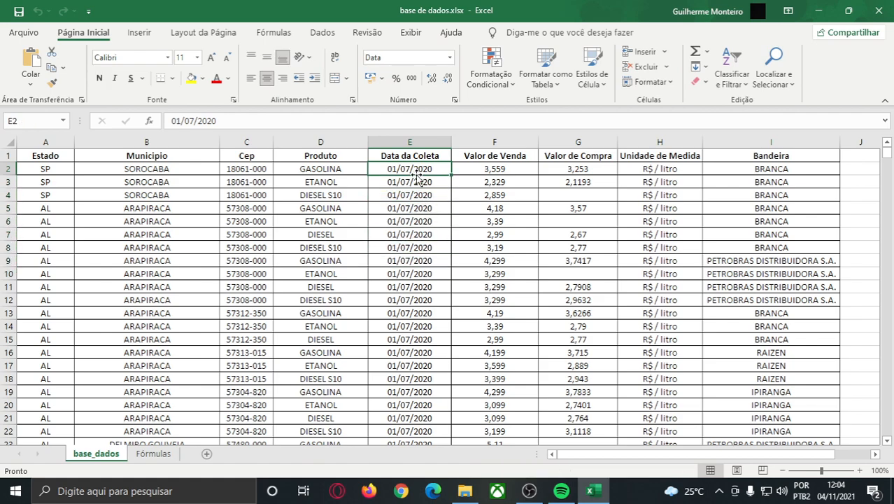
{"action": "left_click", "coordinate": [490, 158]}
{"action": "mouse_move", "coordinate": [491, 170]}
{"action": "left_mouse_down"}
{"action": "mouse_move", "coordinate": [498, 362]}
{"action": "mouse_move", "coordinate": [498, 170]}
{"action": "left_mouse_up"}
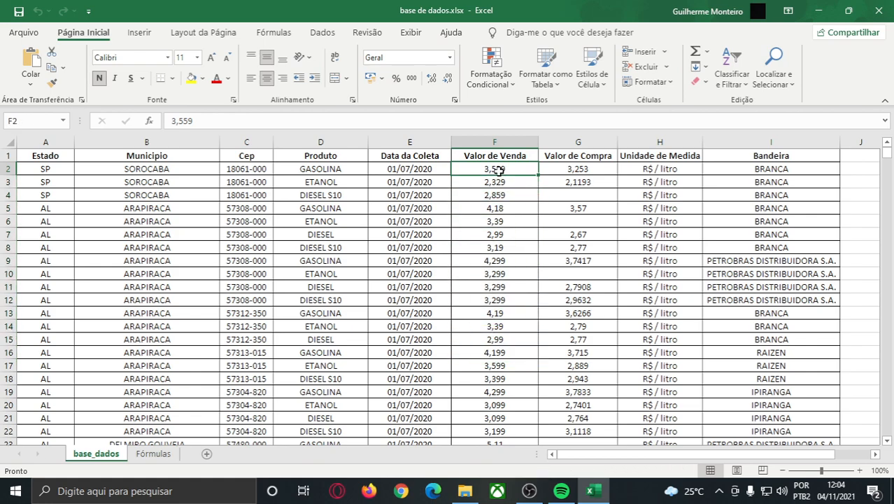
{"action": "left_click_drag", "start_coordinate": [562, 155], "coordinate": [570, 235]}
{"action": "left_click", "coordinate": [578, 181]}
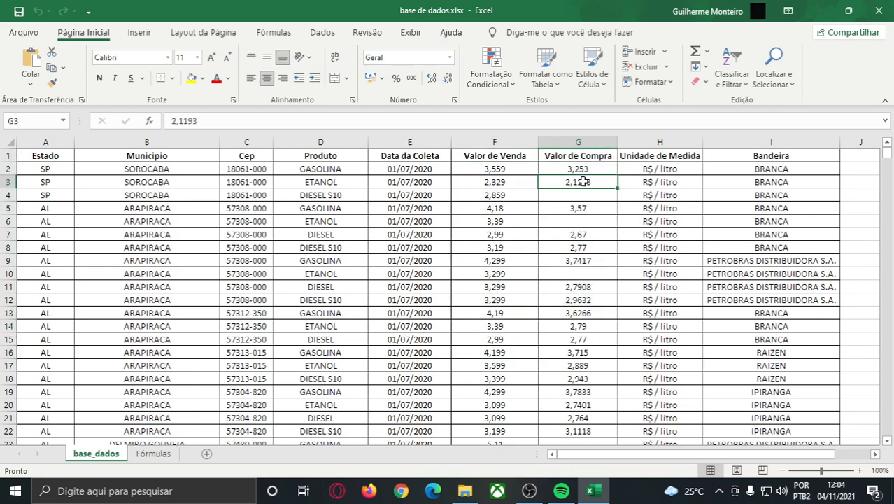
{"action": "left_click", "coordinate": [348, 168]}
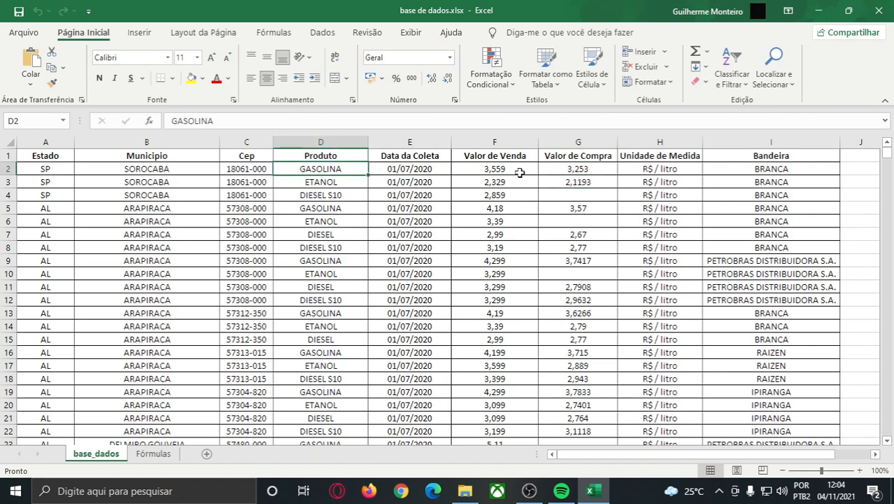
{"action": "left_click", "coordinate": [592, 169]}
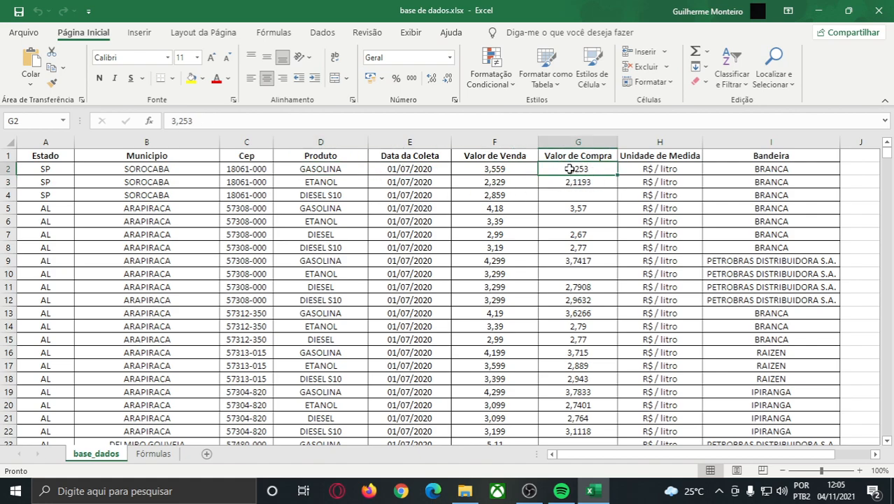
{"action": "left_click", "coordinate": [655, 174]}
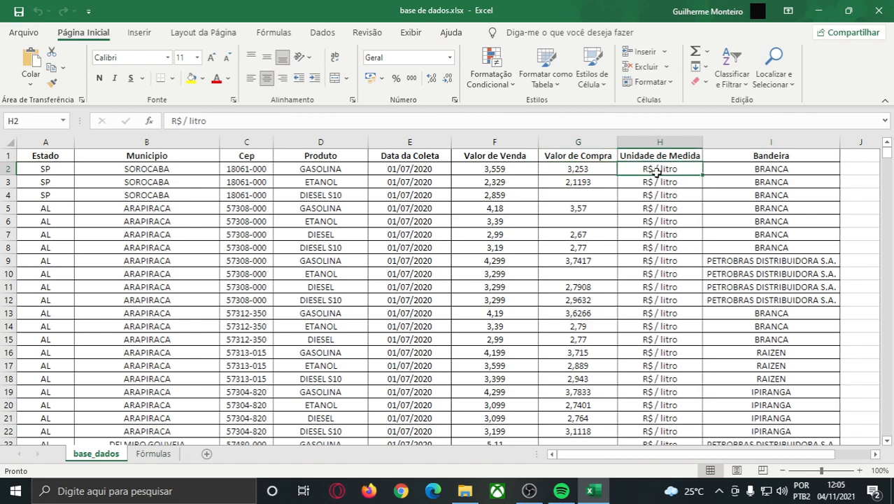
{"action": "left_click", "coordinate": [658, 160]}
{"action": "left_click", "coordinate": [649, 174]}
{"action": "left_click", "coordinate": [560, 171]}
{"action": "left_click", "coordinate": [489, 156]}
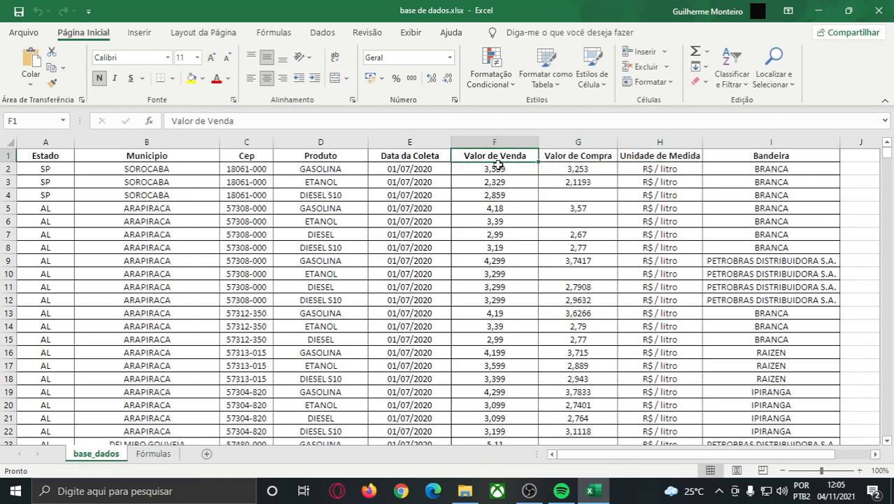
{"action": "left_click", "coordinate": [475, 172]}
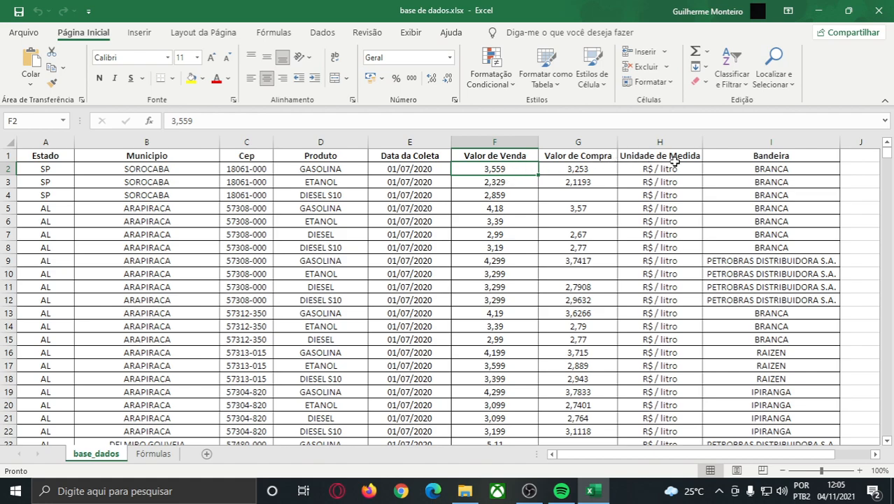
Step: Examine the distributor names listed in the Bandeira column
{"action": "left_click", "coordinate": [754, 153]}
{"action": "left_click", "coordinate": [747, 170]}
{"action": "left_click", "coordinate": [732, 184]}
{"action": "left_click", "coordinate": [727, 246]}
{"action": "left_click", "coordinate": [730, 272]}
{"action": "left_click", "coordinate": [731, 311]}
{"action": "left_click", "coordinate": [733, 381]}
{"action": "left_click", "coordinate": [735, 337]}
{"action": "left_click", "coordinate": [735, 277]}
{"action": "left_click", "coordinate": [744, 247]}
{"action": "left_click", "coordinate": [750, 209]}
{"action": "left_click", "coordinate": [744, 170]}
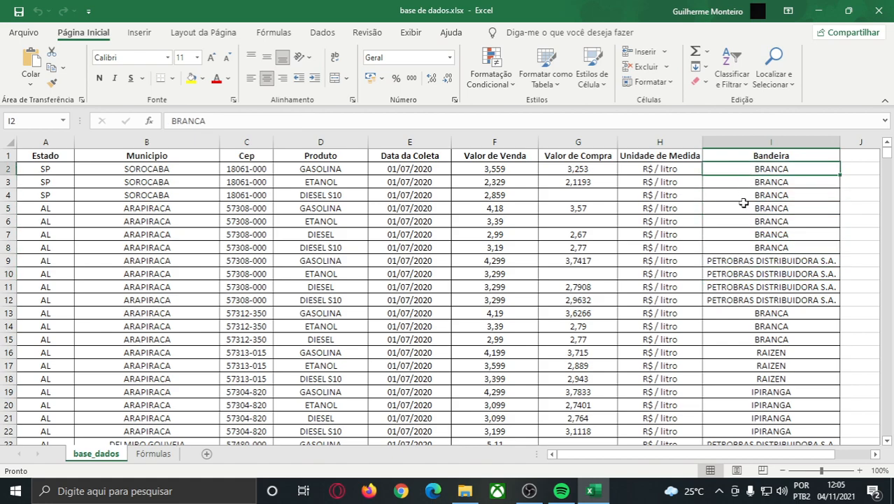
{"action": "left_click", "coordinate": [740, 196]}
{"action": "left_click", "coordinate": [731, 234]}
{"action": "left_click", "coordinate": [733, 222]}
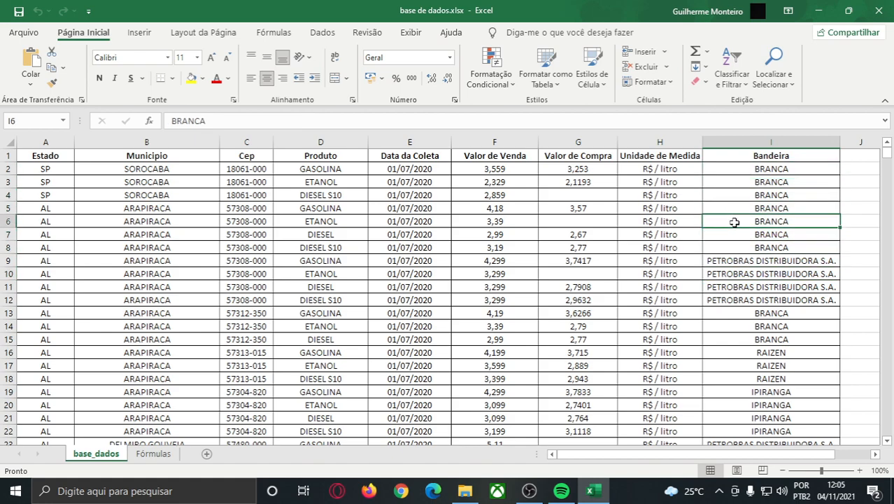
Step: Delete the entire Bandeira column from the base_dados sheet and save the workbook
{"action": "key", "text": "ctrl+space"}
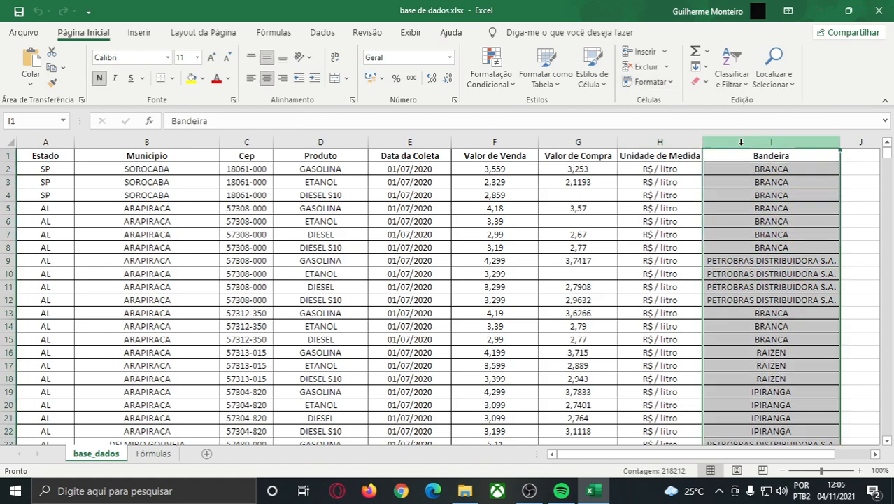
{"action": "left_click", "coordinate": [640, 67]}
{"action": "left_click", "coordinate": [661, 196]}
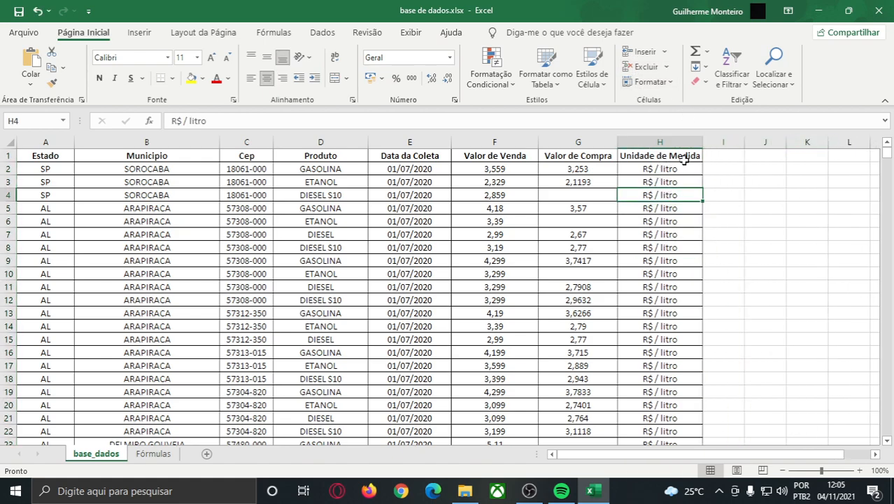
{"action": "left_click", "coordinate": [684, 159]}
{"action": "left_click_drag", "start_coordinate": [637, 158], "coordinate": [166, 153]}
{"action": "left_click", "coordinate": [164, 155]}
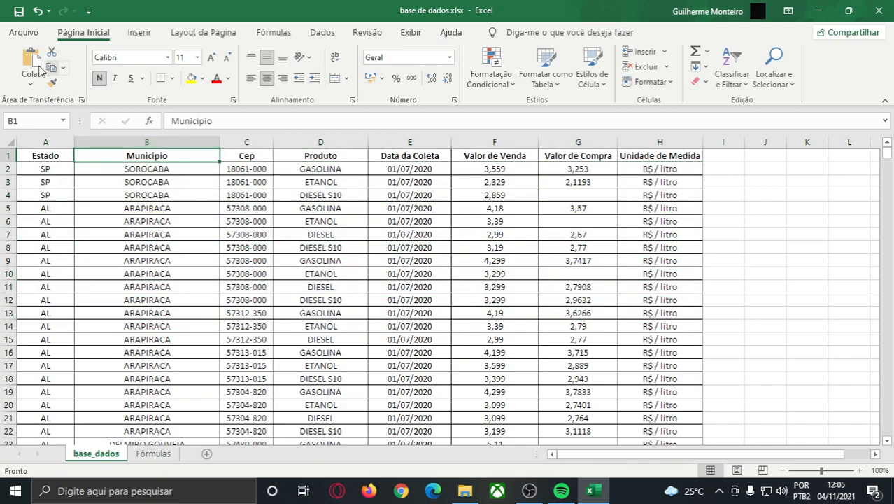
{"action": "left_click", "coordinate": [19, 11]}
Step: On the Fórmulas sheet, clear the content of cell B6 beside AGORA
{"action": "left_click", "coordinate": [154, 453]}
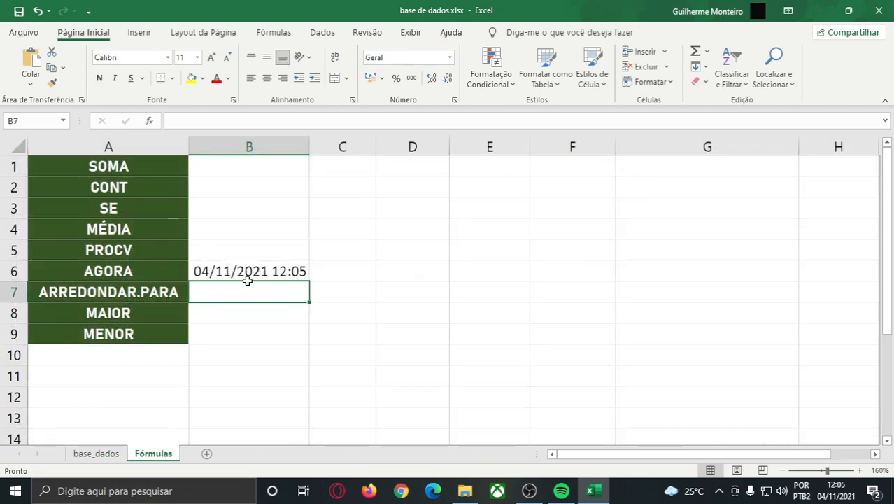
{"action": "key", "text": "Up"}
{"action": "key", "text": "Delete"}
Step: Look over the function names listed in A1:A9 of the Fórmulas sheet
{"action": "left_click_drag", "start_coordinate": [137, 165], "coordinate": [180, 167]}
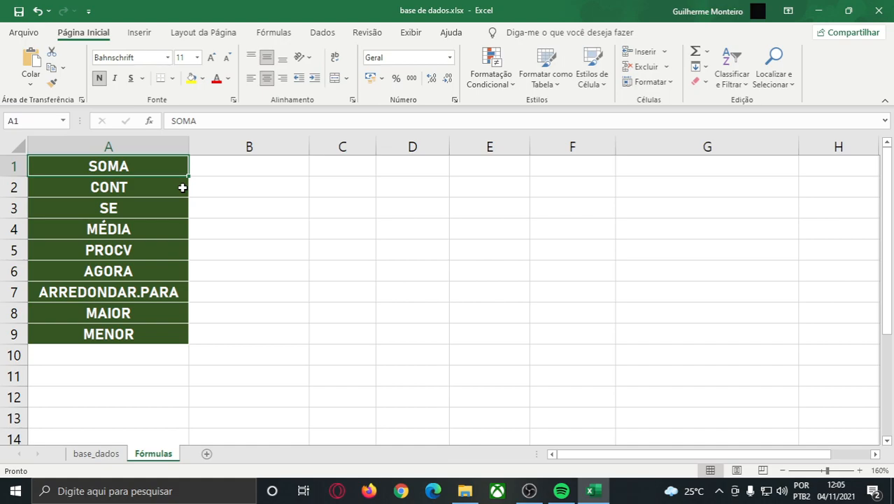
{"action": "left_click_drag", "start_coordinate": [151, 173], "coordinate": [135, 334]}
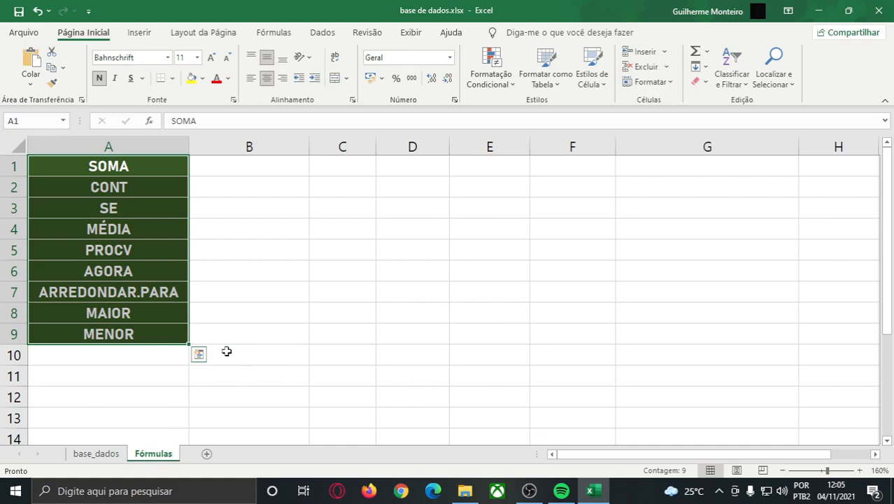
{"action": "left_click", "coordinate": [165, 172]}
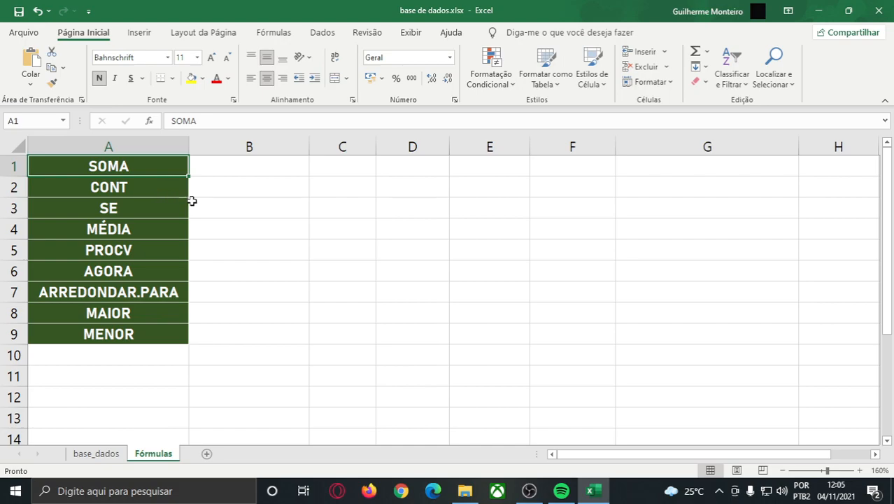
Step: Return to the base_dados sheet and look over its headers from Cep back to Estado, ending on cell A1
{"action": "left_click", "coordinate": [96, 453]}
{"action": "left_click_drag", "start_coordinate": [257, 149], "coordinate": [147, 150]}
{"action": "left_click", "coordinate": [58, 166]}
{"action": "left_click", "coordinate": [59, 157]}
{"action": "left_click_drag", "start_coordinate": [84, 153], "coordinate": [24, 152]}
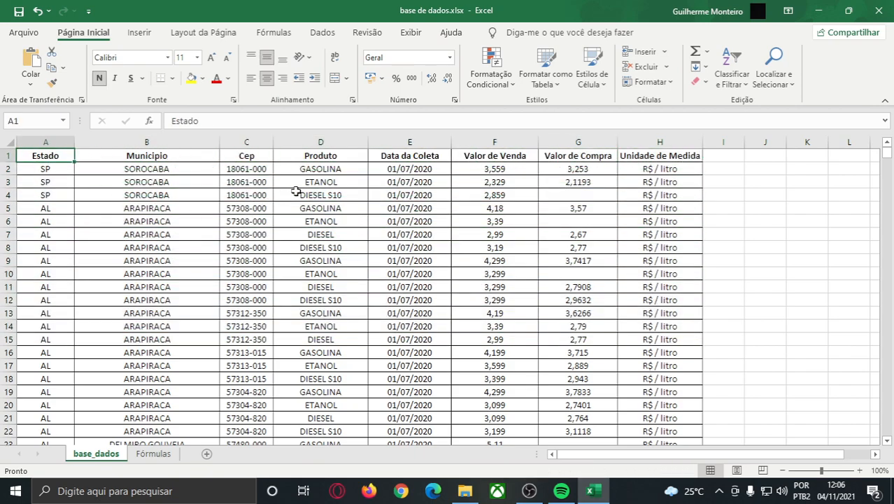
Step: Check the period covered by the Data da Coleta column by going from its first entry to its last row and back
{"action": "left_click", "coordinate": [385, 175]}
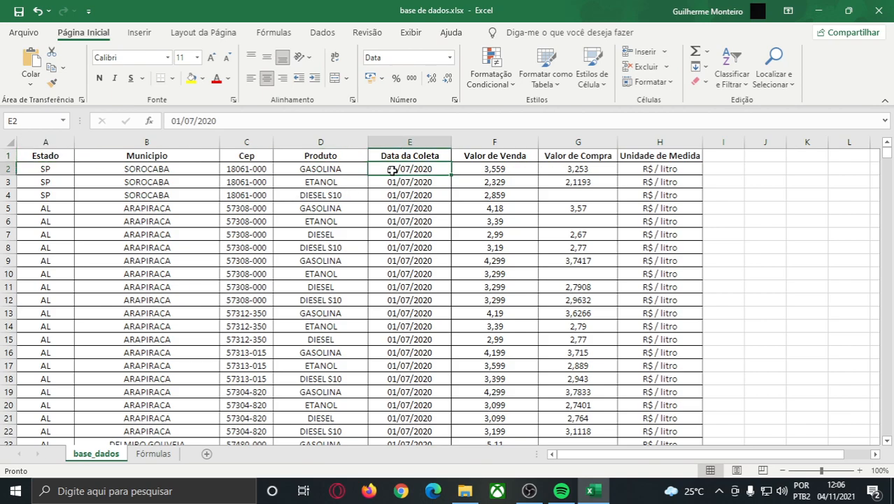
{"action": "key", "text": "ctrl+Down"}
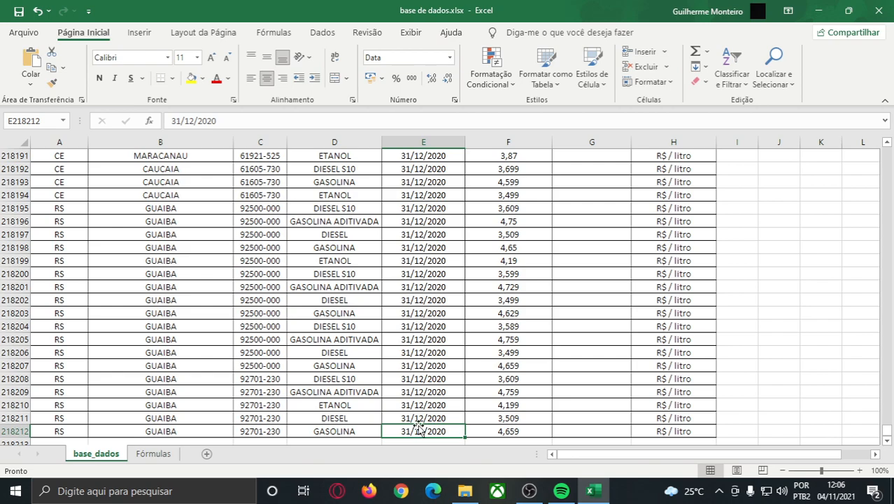
{"action": "key", "text": "ctrl+Up"}
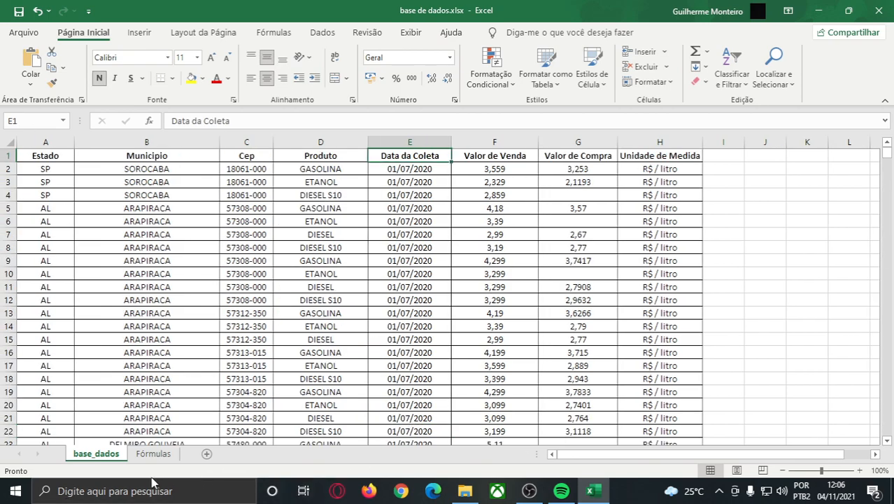
Step: Look at empty cell B1 beside SOMA on the Fórmulas sheet and at the first Valor de Venda entry on base_dados
{"action": "left_click", "coordinate": [153, 453]}
{"action": "left_click", "coordinate": [163, 192]}
{"action": "key", "text": "Up"}
{"action": "left_click", "coordinate": [260, 174]}
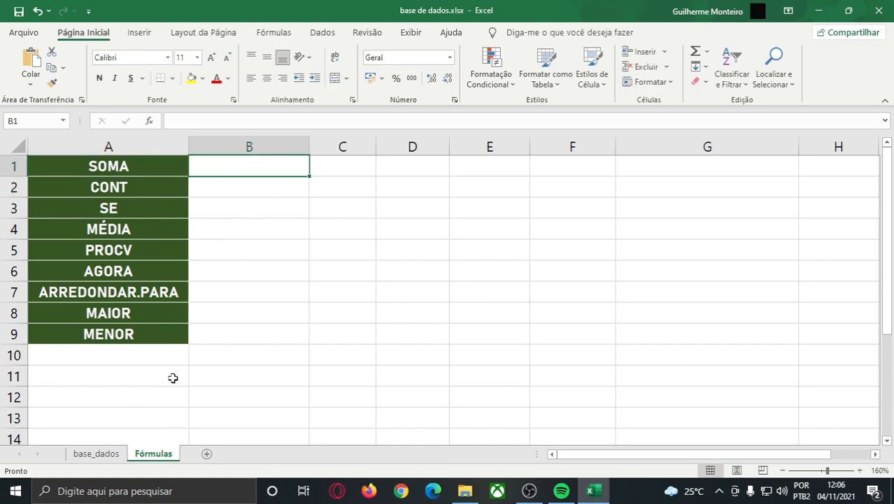
{"action": "left_click", "coordinate": [125, 455]}
{"action": "left_click", "coordinate": [507, 170]}
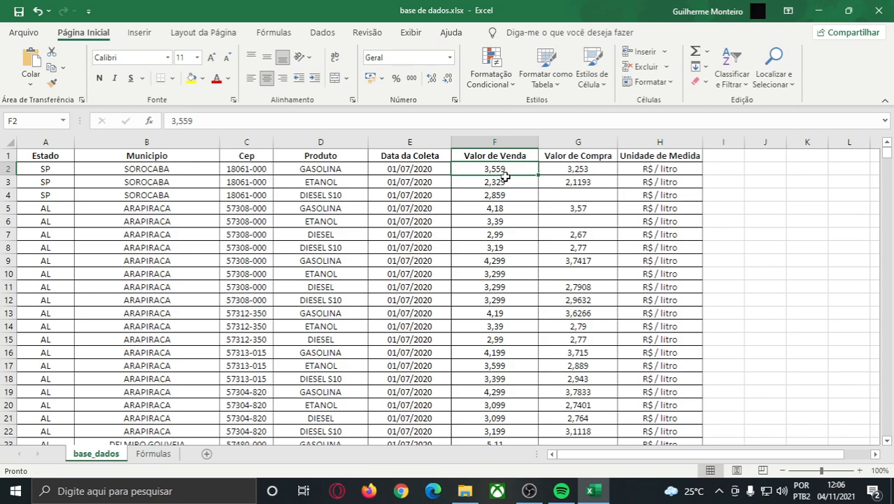
{"action": "left_click", "coordinate": [156, 453]}
{"action": "left_click", "coordinate": [96, 453]}
Step: Look over the first base_dados records across the Municipio, Produto, Valor de Venda and Valor de Compra columns
{"action": "left_click", "coordinate": [479, 199]}
{"action": "left_click", "coordinate": [489, 183]}
{"action": "left_click", "coordinate": [494, 170]}
{"action": "left_click", "coordinate": [176, 170]}
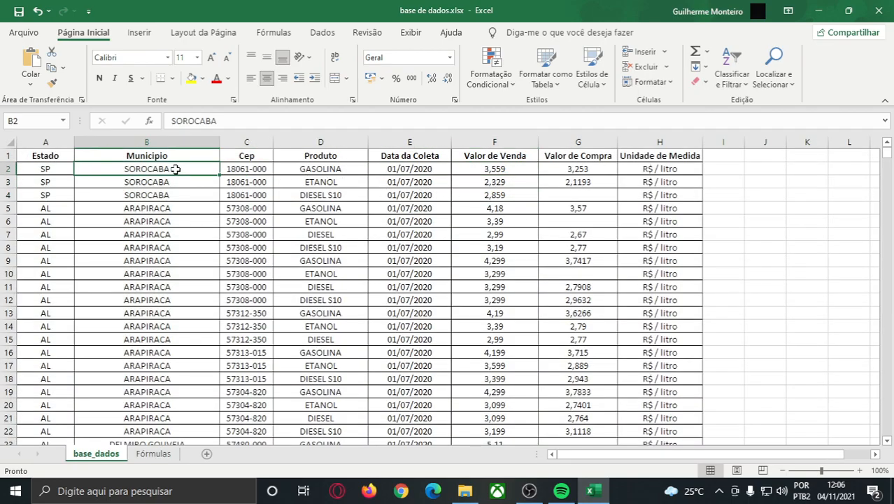
{"action": "left_click", "coordinate": [334, 168]}
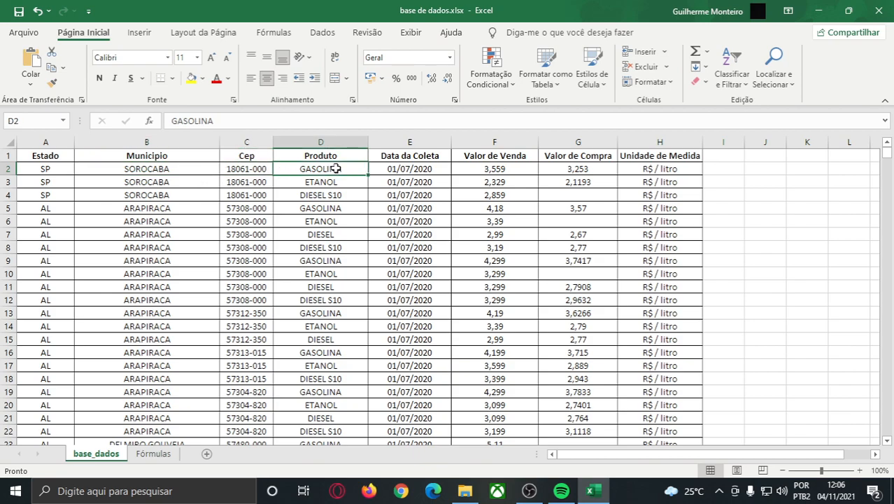
{"action": "left_click", "coordinate": [490, 169]}
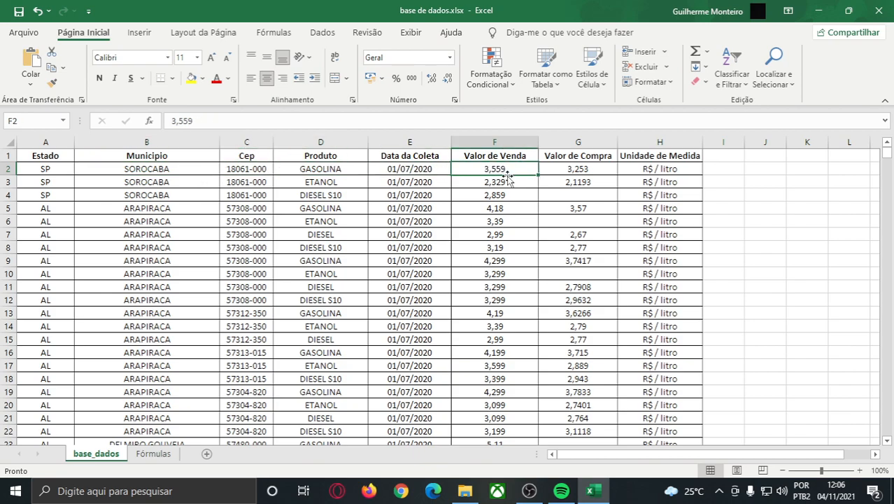
{"action": "left_click_drag", "start_coordinate": [490, 169], "coordinate": [509, 165]}
{"action": "left_click", "coordinate": [570, 175]}
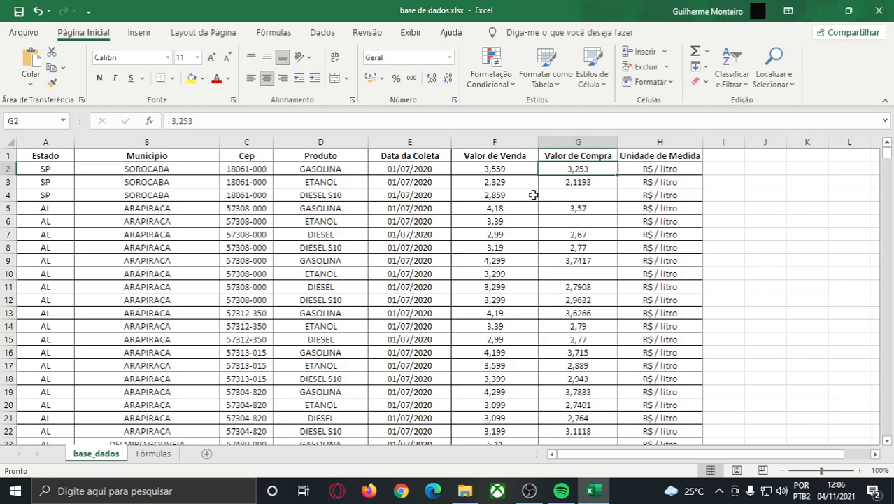
{"action": "left_click", "coordinate": [529, 208]}
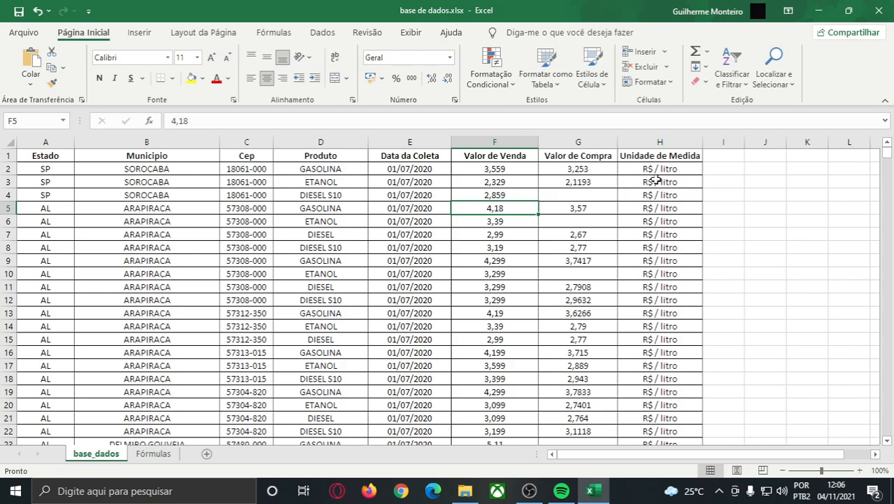
Step: Enter the formula =F2-G2 in cell I2 of base_dados to subtract Valor de Compra from Valor de Venda
{"action": "left_click", "coordinate": [726, 173]}
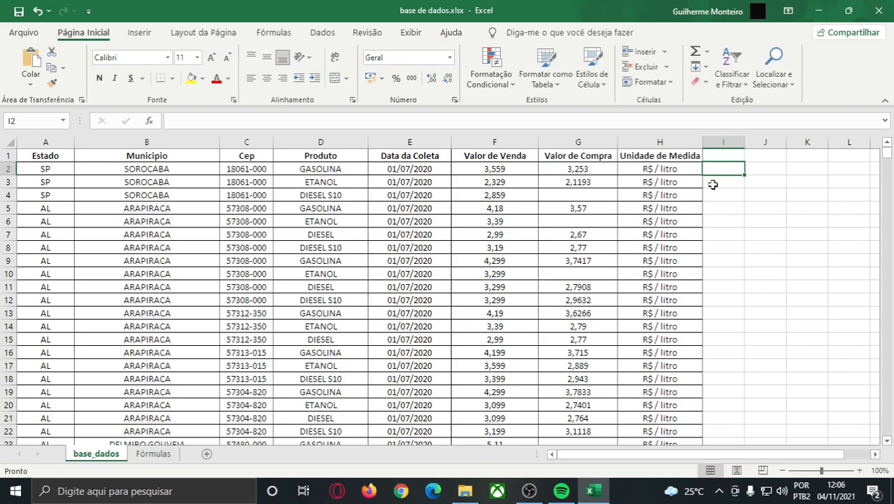
{"action": "type", "text": "="}
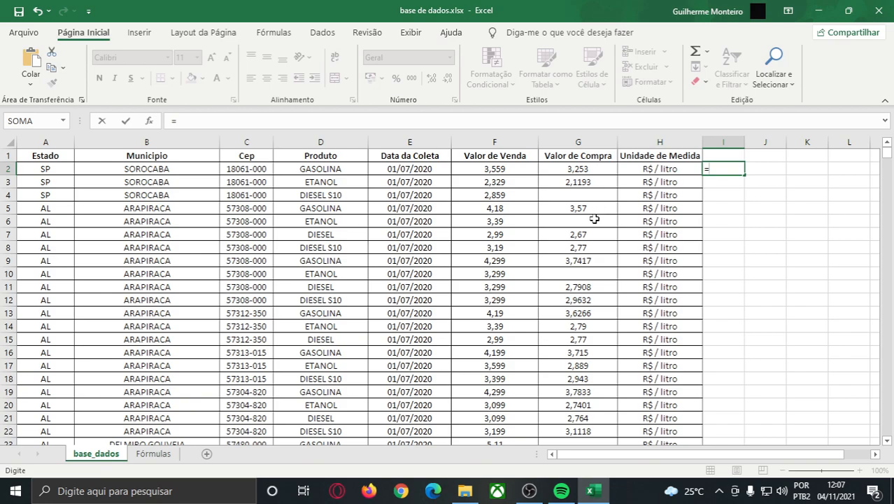
{"action": "left_click", "coordinate": [592, 173]}
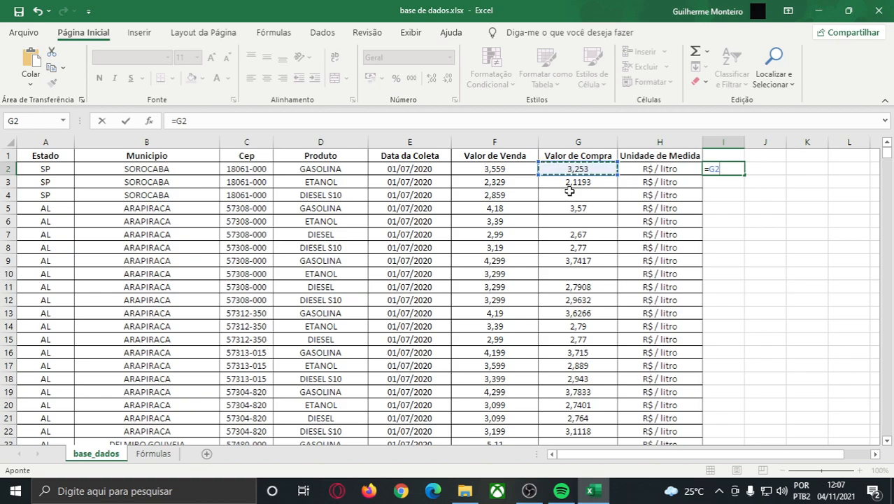
{"action": "key", "text": "BackSpace"}
{"action": "key", "text": "BackSpace"}
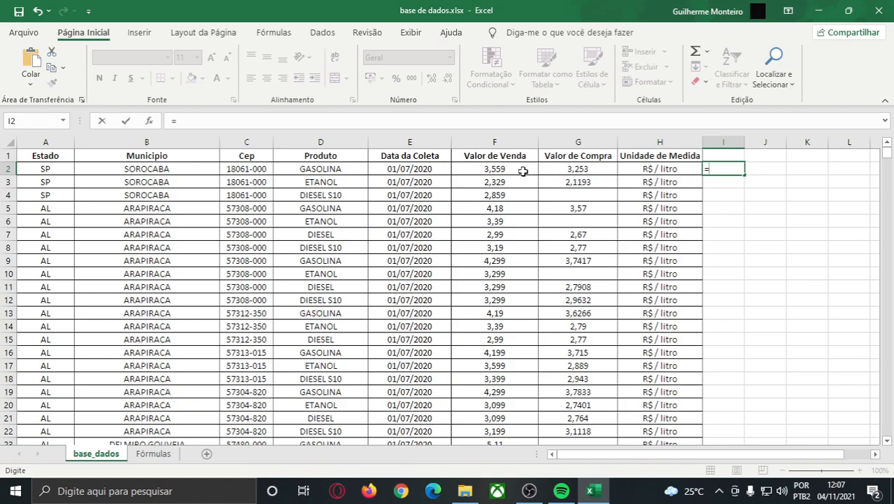
{"action": "left_click", "coordinate": [472, 172]}
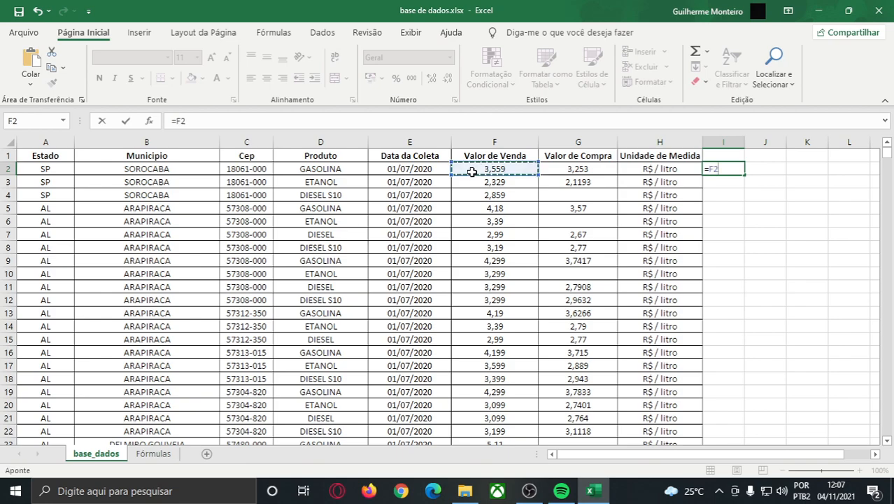
{"action": "type", "text": "-"}
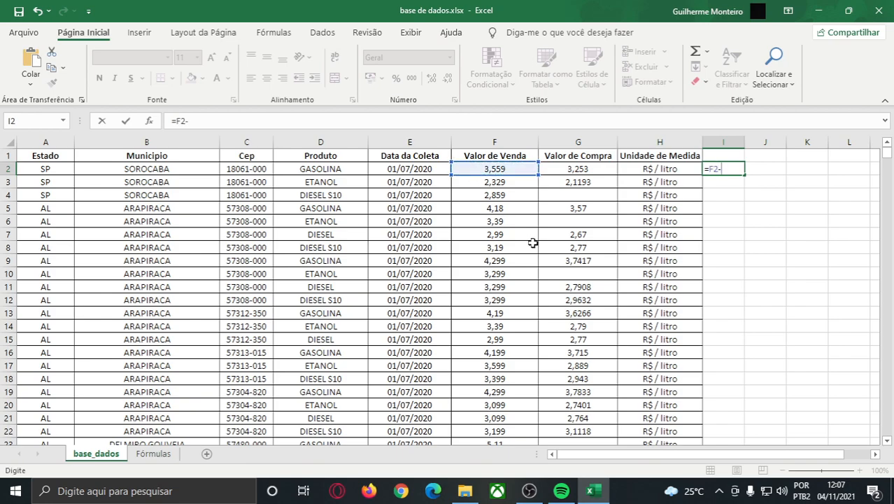
{"action": "left_click", "coordinate": [577, 169]}
{"action": "key", "text": "Return"}
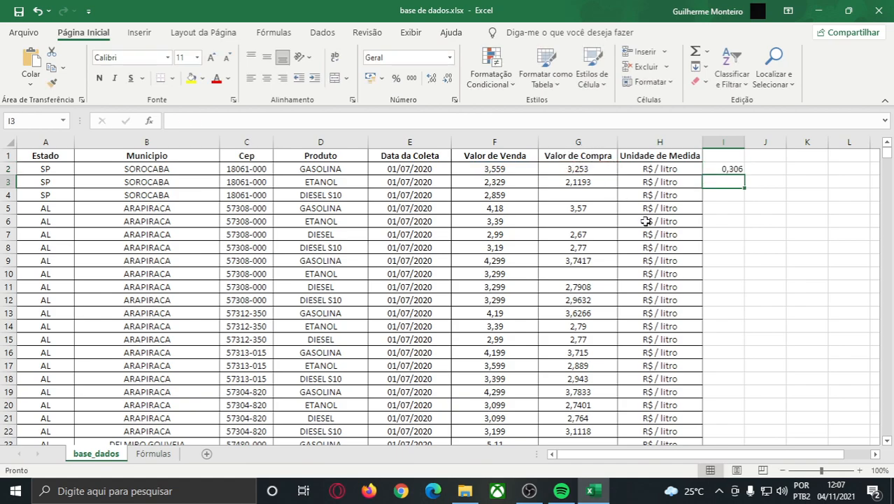
Step: Clear the subtraction formula from cell I2 and undo the deletion
{"action": "left_click", "coordinate": [727, 169]}
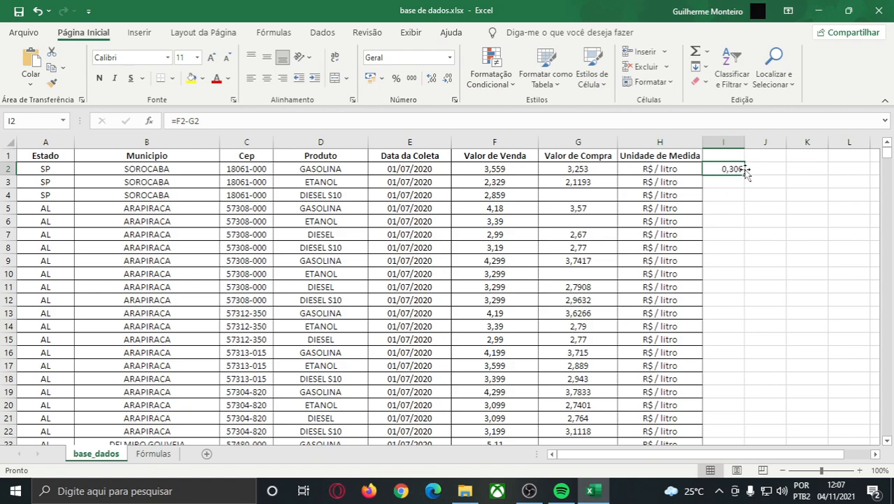
{"action": "key", "text": "Delete"}
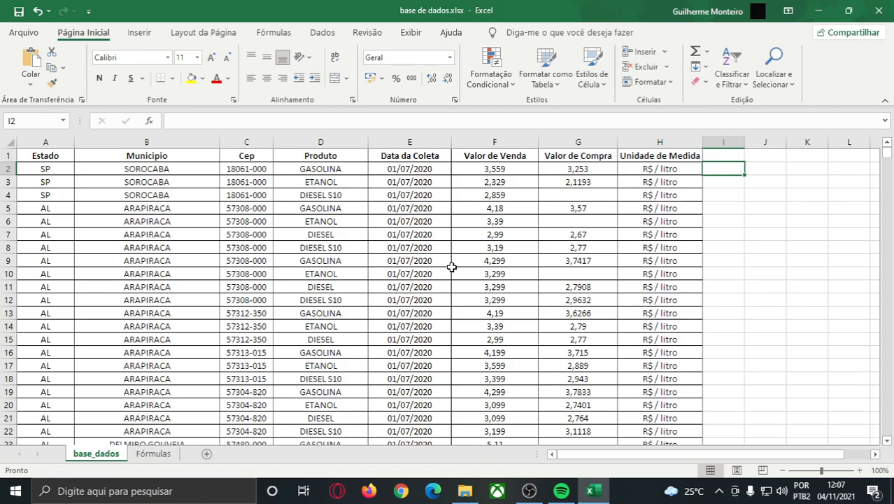
{"action": "key", "text": "ctrl+z"}
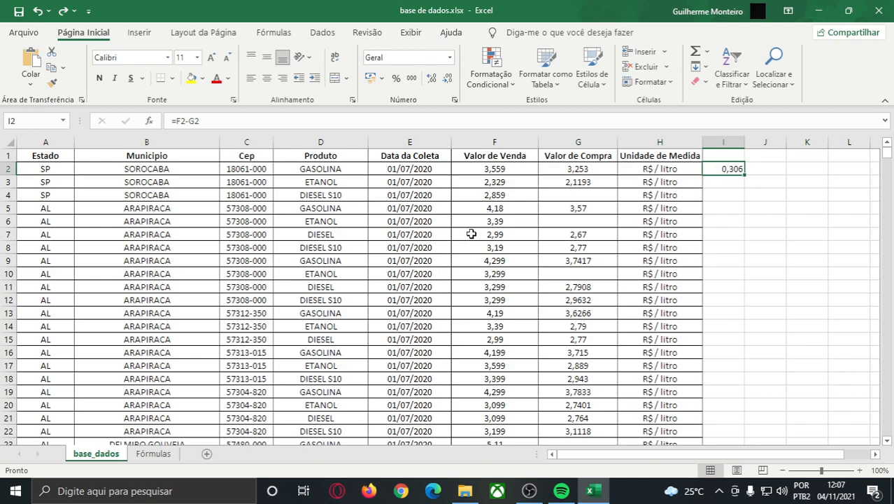
Step: Browse the Valor de Venda column to its last row and back, and clear the subtraction formula from I2
{"action": "mouse_move", "coordinate": [485, 168]}
{"action": "left_mouse_down"}
{"action": "mouse_move", "coordinate": [491, 220]}
{"action": "mouse_move", "coordinate": [492, 184]}
{"action": "left_mouse_up"}
{"action": "left_click", "coordinate": [494, 167]}
{"action": "key", "text": "ctrl+Down"}
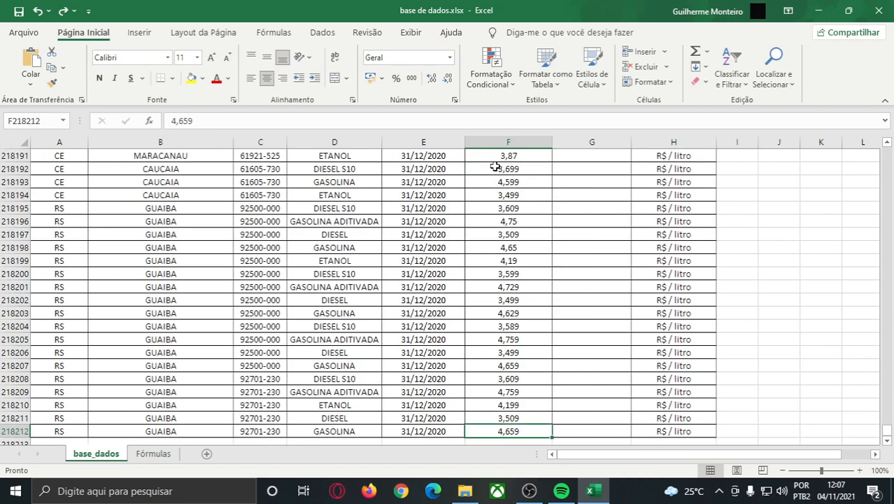
{"action": "key", "text": "ctrl+Up"}
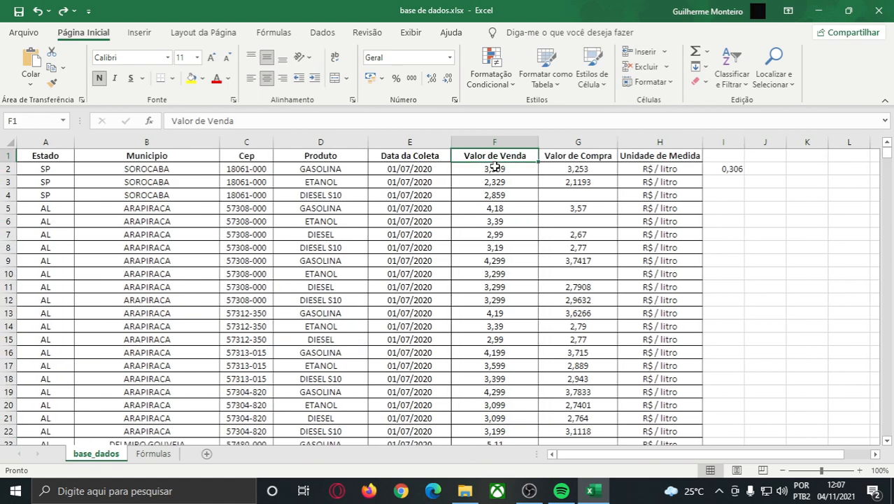
{"action": "left_click", "coordinate": [724, 170]}
Step: Enter =SOMA(18;19;21) in cell B1 of the Fórmulas sheet and reselect the cell
{"action": "left_click", "coordinate": [155, 454]}
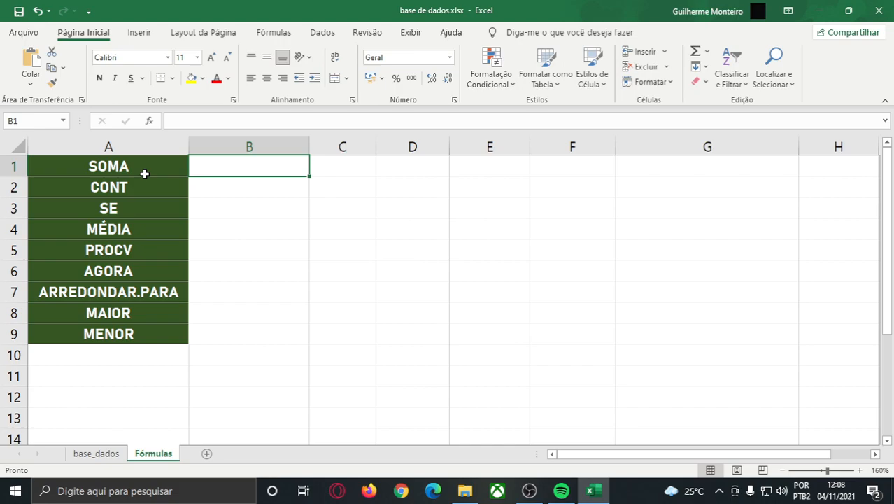
{"action": "type", "text": "="}
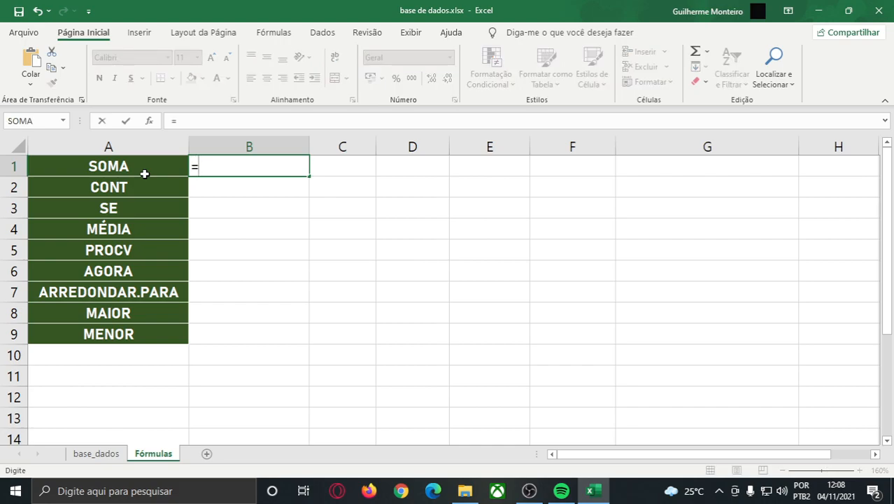
{"action": "type", "text": "SOM"}
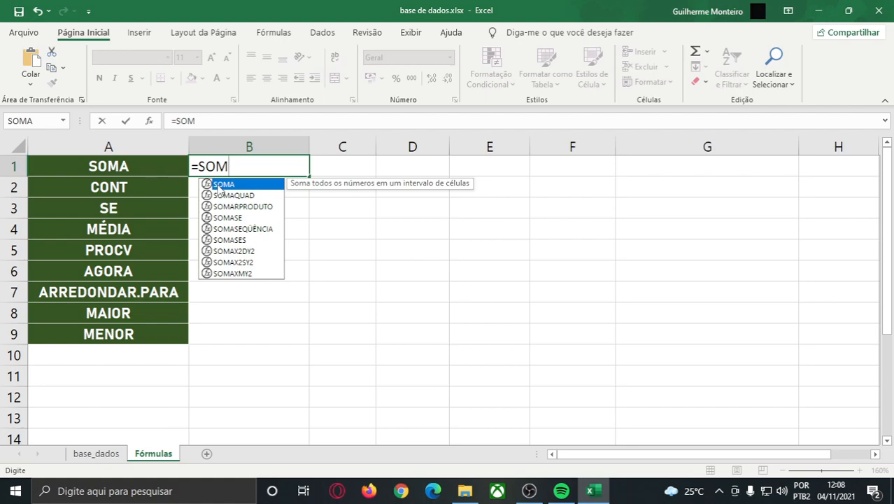
{"action": "double_click", "coordinate": [218, 185]}
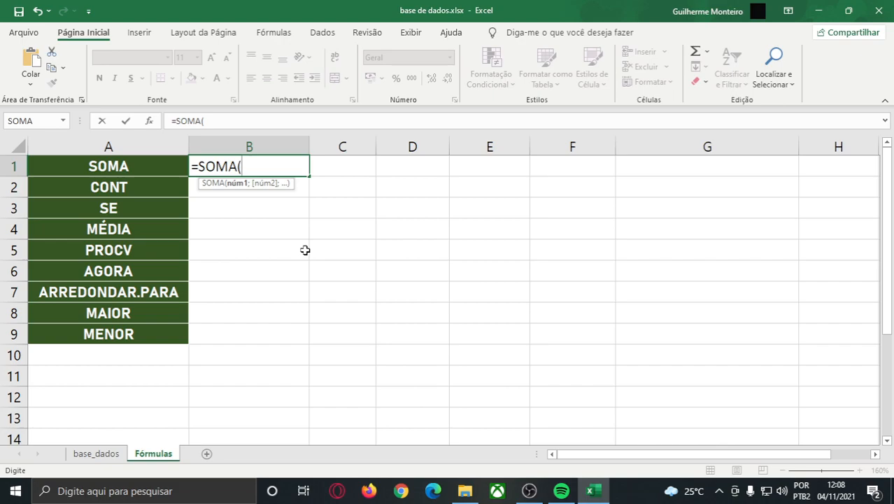
{"action": "type", "text": "18;19;21"}
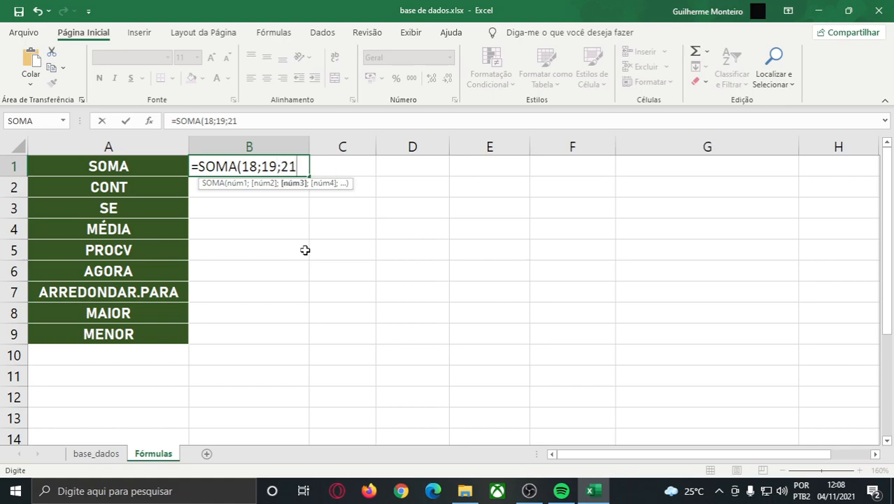
{"action": "key", "text": "Tab"}
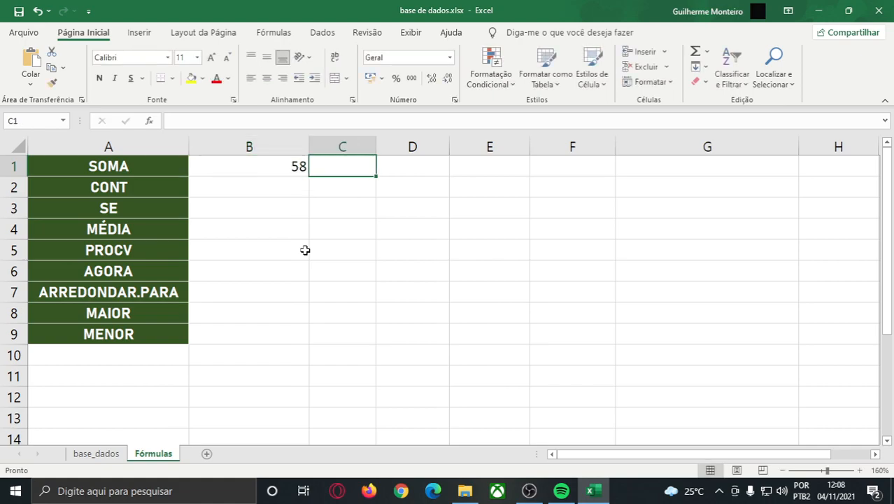
{"action": "key", "text": "Left"}
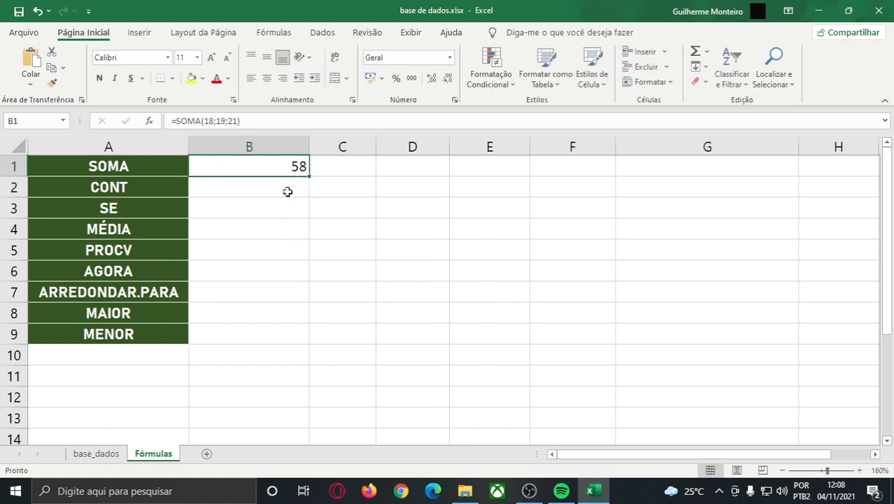
Step: Inspect the second and third arguments of the SOMA formula in B1, and clear the cell
{"action": "left_click", "coordinate": [215, 122]}
{"action": "left_click", "coordinate": [218, 121]}
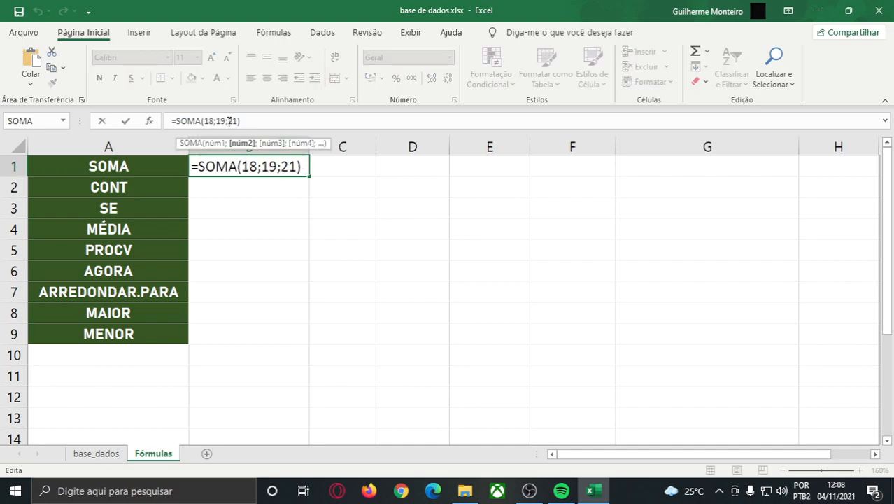
{"action": "double_click", "coordinate": [220, 121]}
{"action": "double_click", "coordinate": [233, 122]}
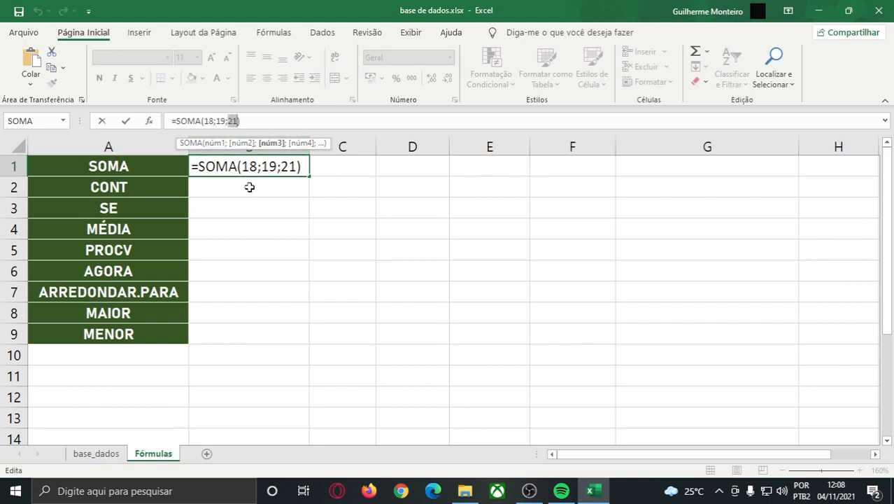
{"action": "key", "text": "ctrl+Return"}
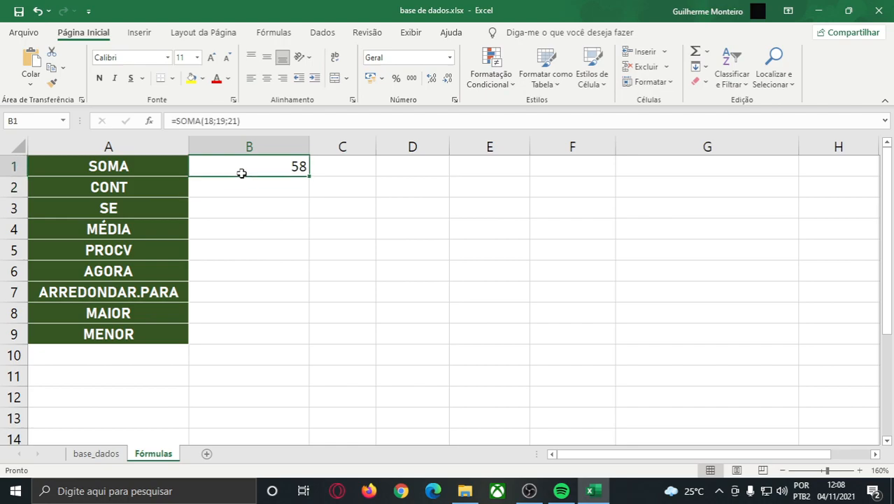
{"action": "key", "text": "Delete"}
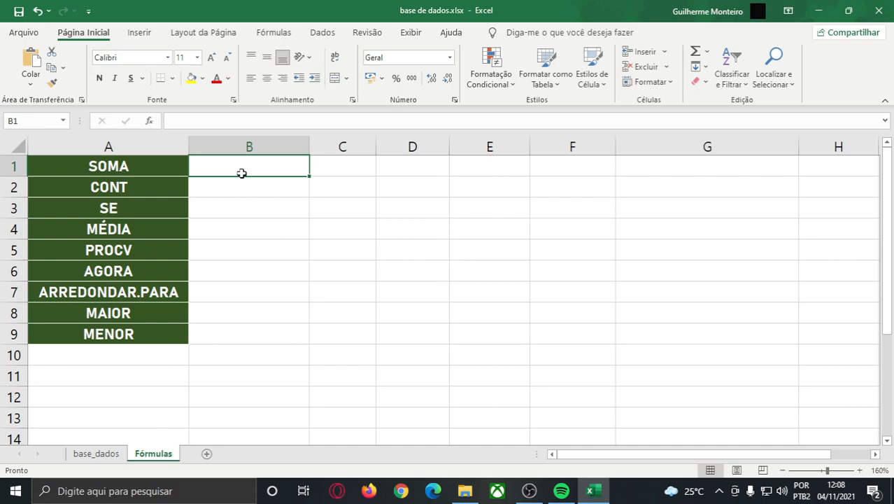
Step: Look at the Valor de Venda values on the base_dados sheet and return to the Fórmulas sheet
{"action": "left_click", "coordinate": [96, 453]}
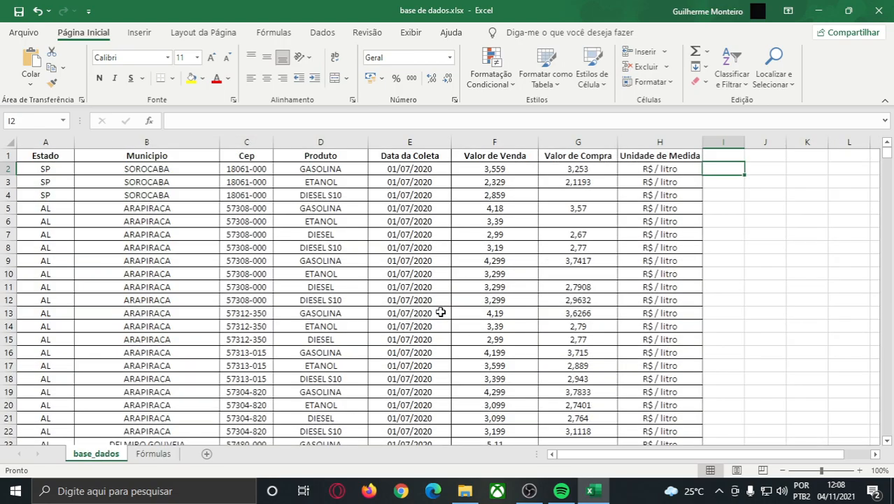
{"action": "left_click", "coordinate": [490, 169]}
{"action": "left_click", "coordinate": [470, 286]}
{"action": "left_click", "coordinate": [154, 453]}
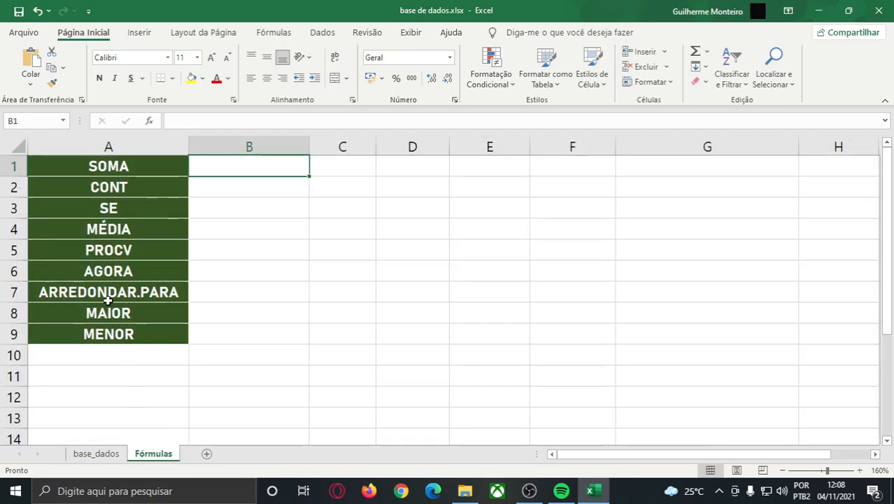
Step: Enter =SOMA(base_dados!F2) in cell B1 of the Fórmulas sheet, picking the first Valor de Venda cell, and reselect B1
{"action": "left_click", "coordinate": [214, 210]}
{"action": "left_click", "coordinate": [230, 171]}
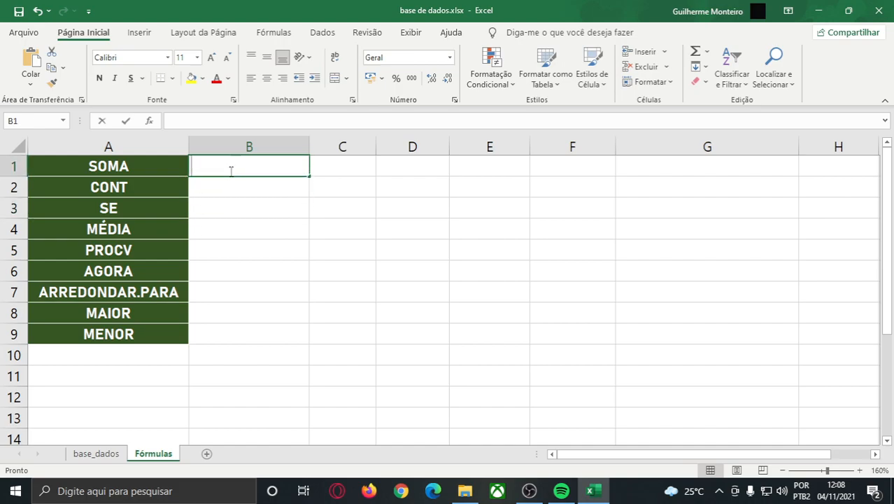
{"action": "type", "text": "=SOMA("}
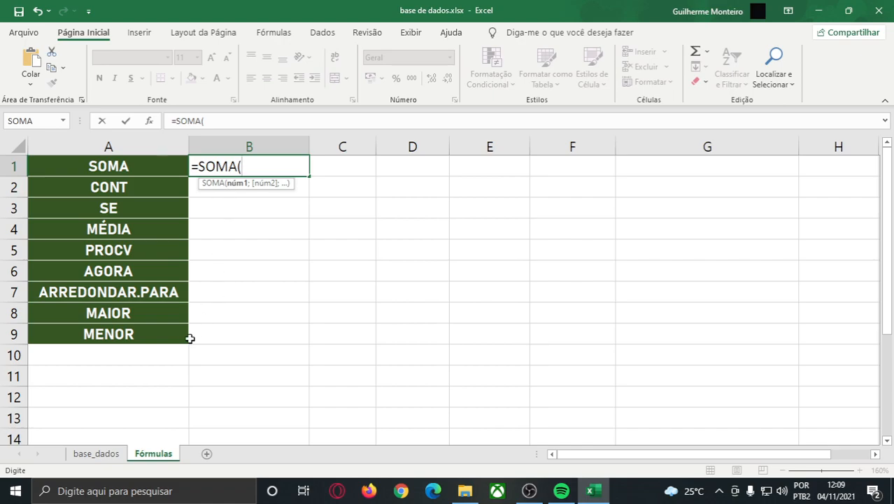
{"action": "left_click", "coordinate": [98, 454]}
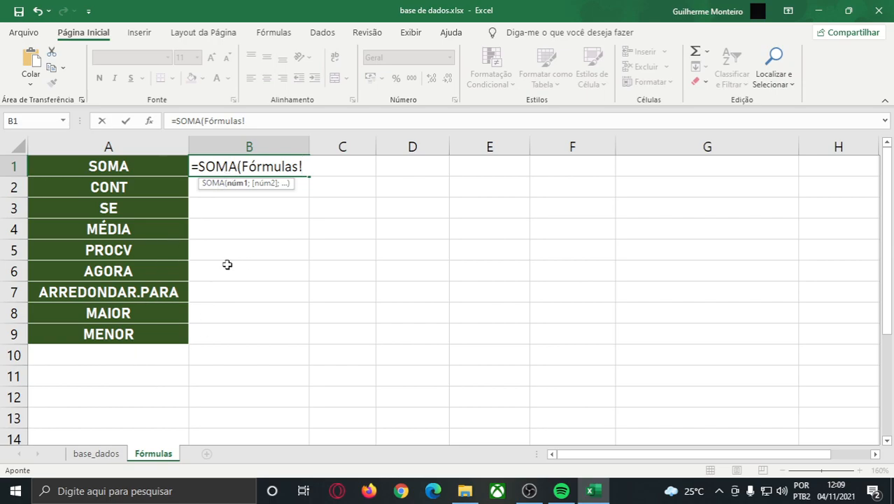
{"action": "left_click", "coordinate": [98, 454]}
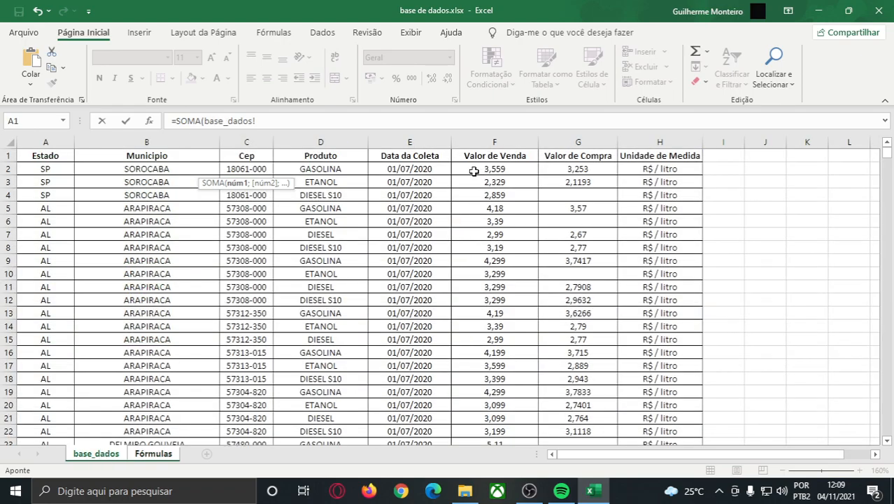
{"action": "left_click", "coordinate": [474, 171]}
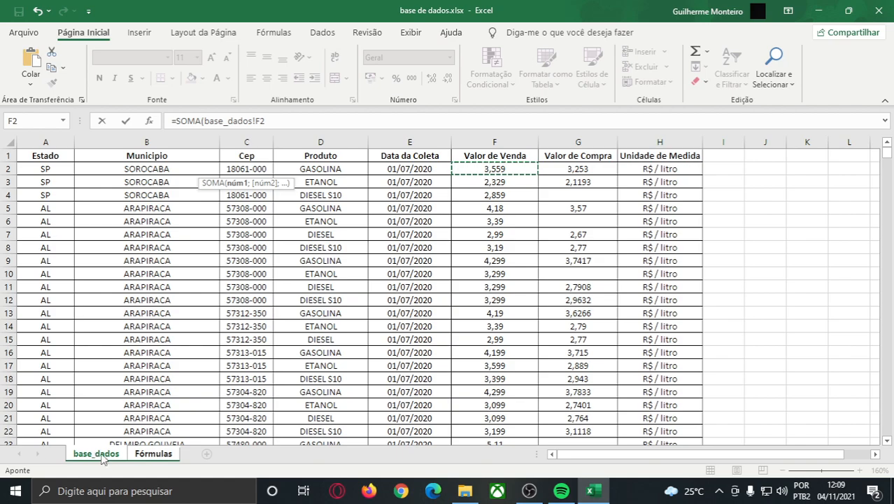
{"action": "left_click", "coordinate": [265, 118]}
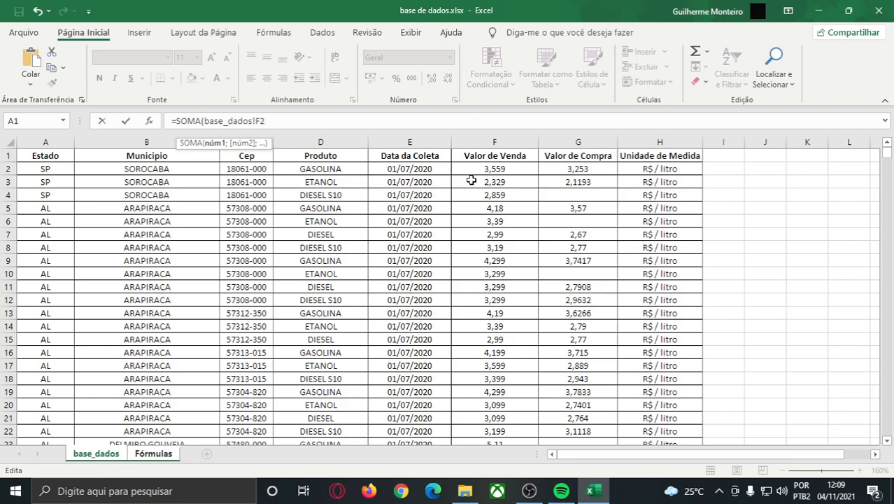
{"action": "key", "text": "Return"}
{"action": "left_click", "coordinate": [283, 170]}
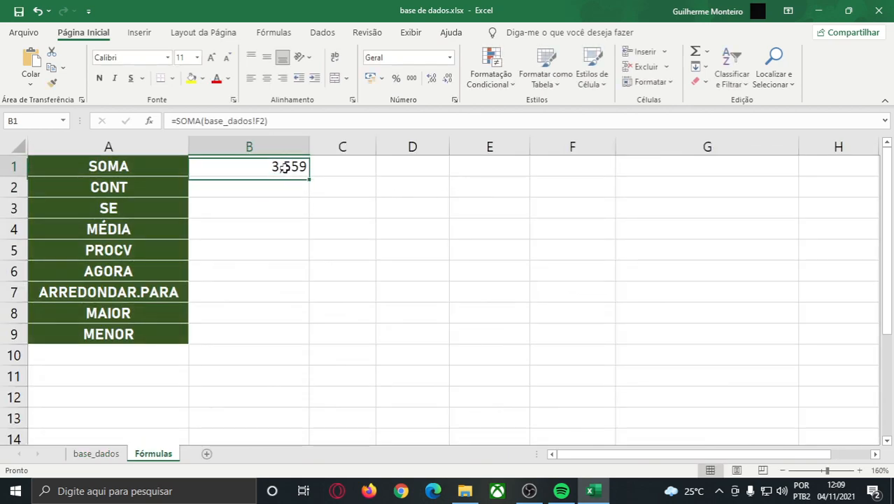
Step: Check the extent of the Valor de Venda column on base_dados, going to its last row and back to F2
{"action": "left_click", "coordinate": [95, 453]}
{"action": "left_click", "coordinate": [496, 168]}
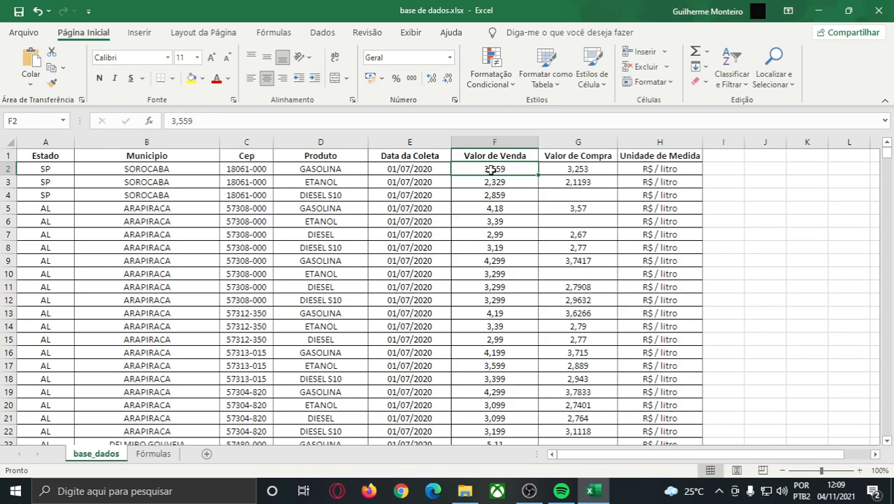
{"action": "key", "text": "ctrl+Down"}
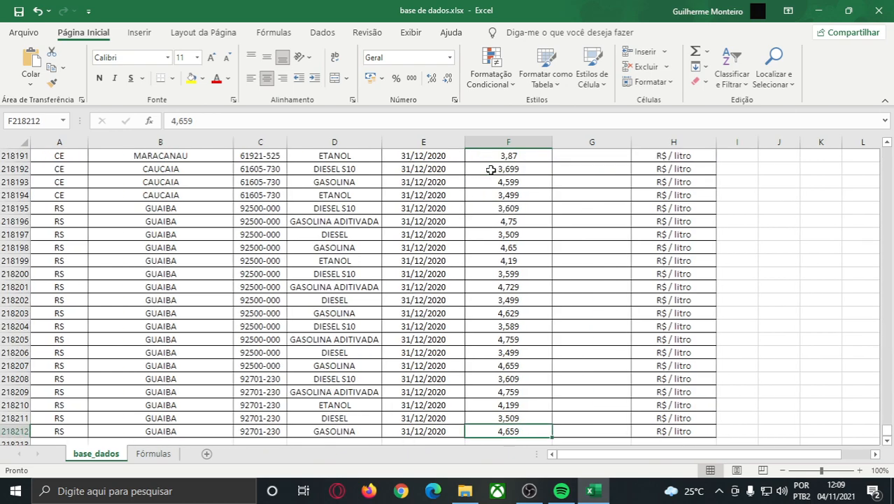
{"action": "key", "text": "ctrl+Up"}
{"action": "left_click", "coordinate": [492, 169]}
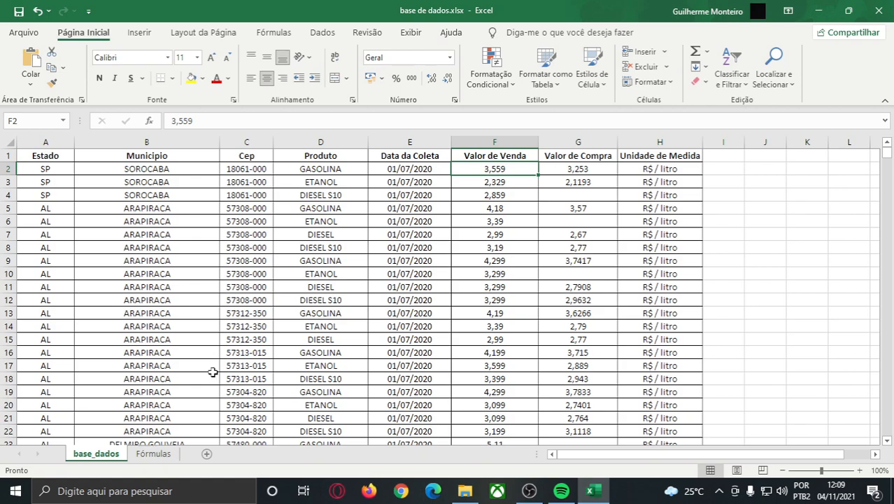
Step: Change the SOMA formula in B1 of the Fórmulas sheet to add the whole Valor de Venda range base_dados!F2:F218212
{"action": "left_click", "coordinate": [153, 453]}
{"action": "left_click", "coordinate": [270, 121]}
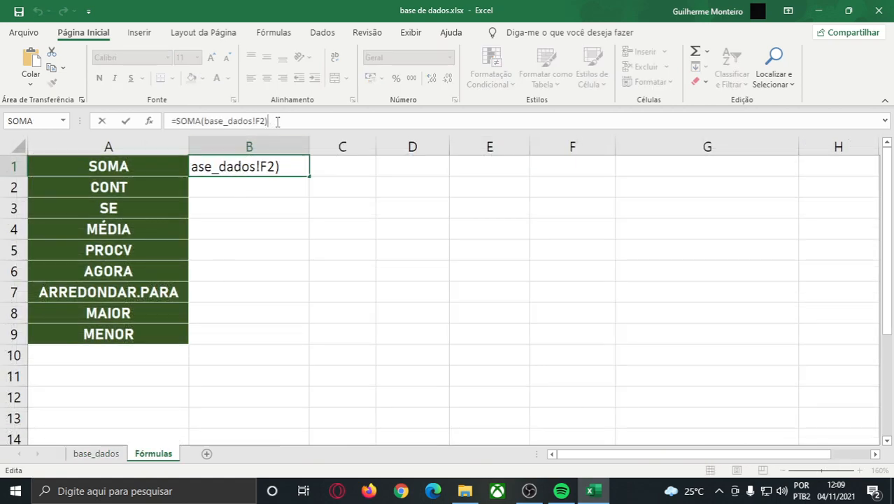
{"action": "key", "text": "BackSpace"}
{"action": "key", "text": "BackSpace"}
{"action": "key", "text": "BackSpace"}
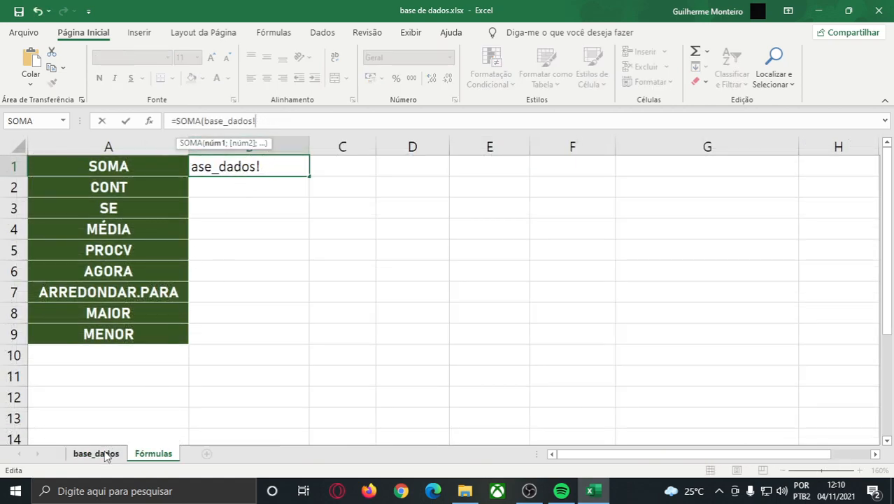
{"action": "left_click", "coordinate": [112, 454]}
{"action": "left_click", "coordinate": [487, 172]}
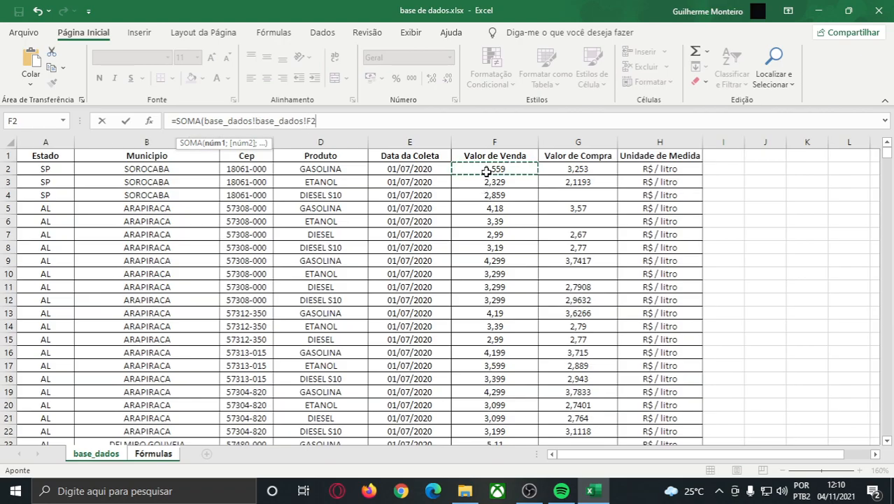
{"action": "key", "text": "BackSpace"}
{"action": "key", "text": "BackSpace"}
{"action": "key", "text": "BackSpace"}
{"action": "key", "text": "BackSpace"}
{"action": "key", "text": "BackSpace"}
{"action": "key", "text": "BackSpace"}
{"action": "key", "text": "BackSpace"}
{"action": "key", "text": "BackSpace"}
{"action": "key", "text": "BackSpace"}
{"action": "key", "text": "BackSpace"}
{"action": "key", "text": "BackSpace"}
{"action": "key", "text": "BackSpace"}
{"action": "key", "text": "BackSpace"}
{"action": "key", "text": "BackSpace"}
{"action": "key", "text": "BackSpace"}
{"action": "key", "text": "BackSpace"}
{"action": "key", "text": "BackSpace"}
{"action": "key", "text": "BackSpace"}
{"action": "key", "text": "BackSpace"}
{"action": "key", "text": "BackSpace"}
{"action": "key", "text": "BackSpace"}
{"action": "key", "text": "BackSpace"}
{"action": "left_click", "coordinate": [487, 172]}
{"action": "key", "text": "ctrl+shift+Down"}
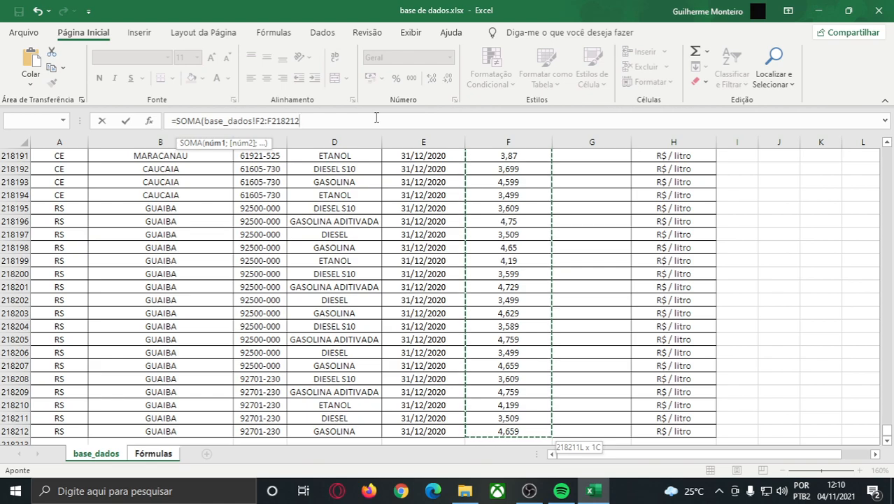
{"action": "key", "text": "Return"}
Step: Jump between the first and last columns and rows of the base_dados table, ending at cell A1
{"action": "left_click", "coordinate": [95, 456]}
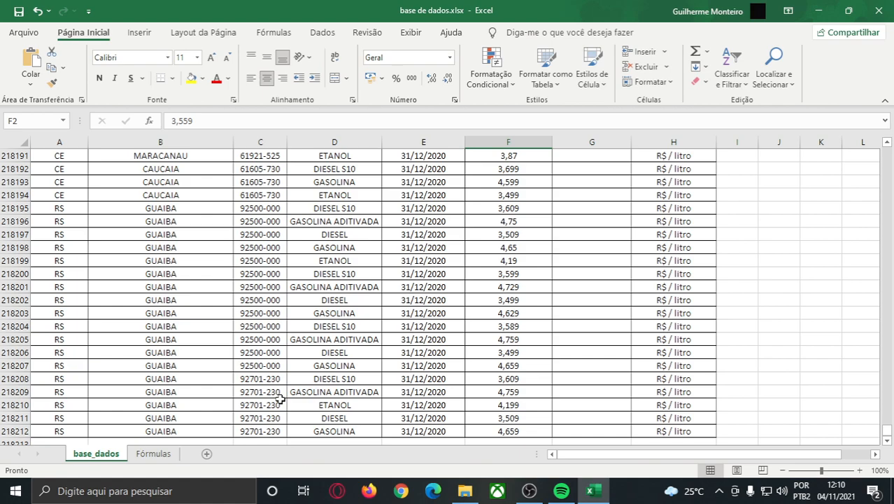
{"action": "key", "text": "ctrl+Left"}
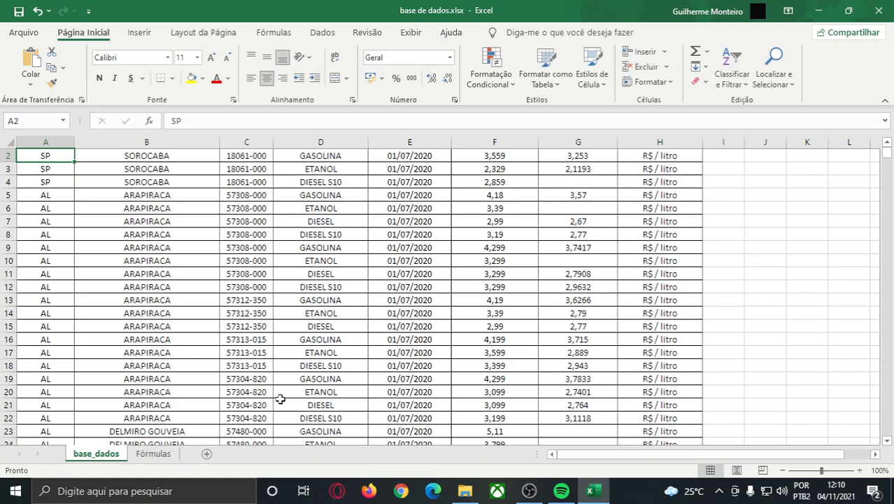
{"action": "key", "text": "ctrl+Right"}
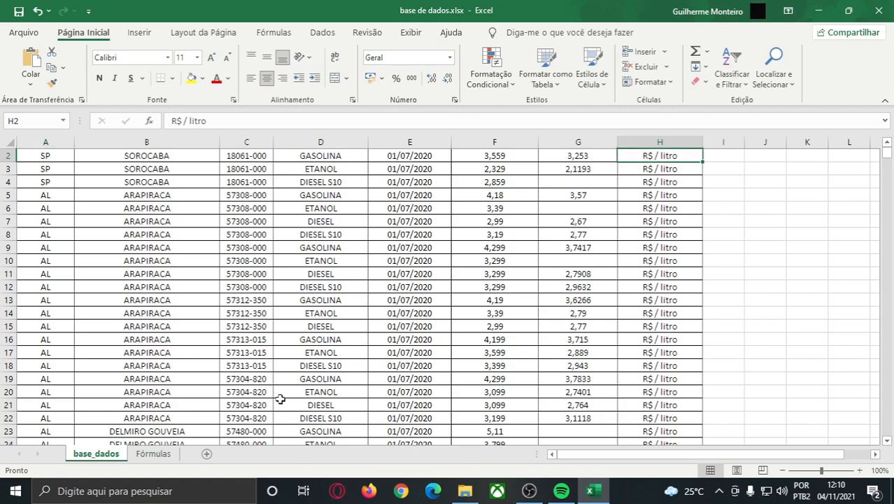
{"action": "key", "text": "ctrl+Left"}
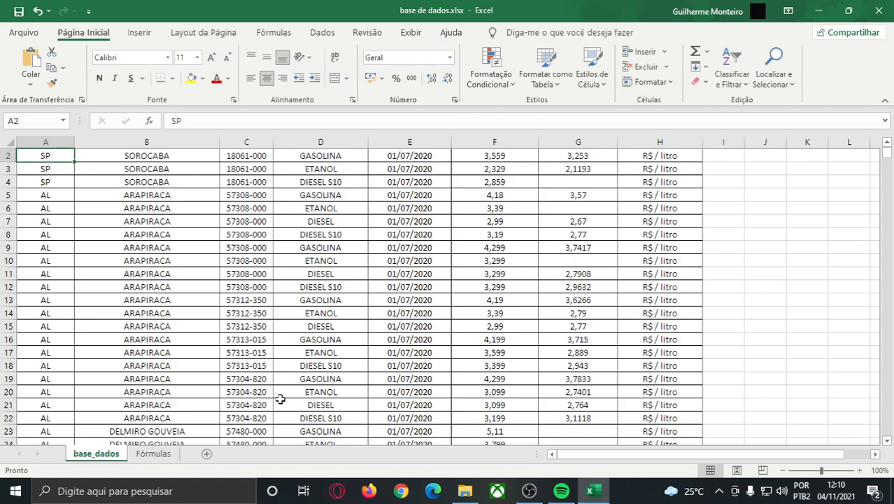
{"action": "key", "text": "ctrl+Down"}
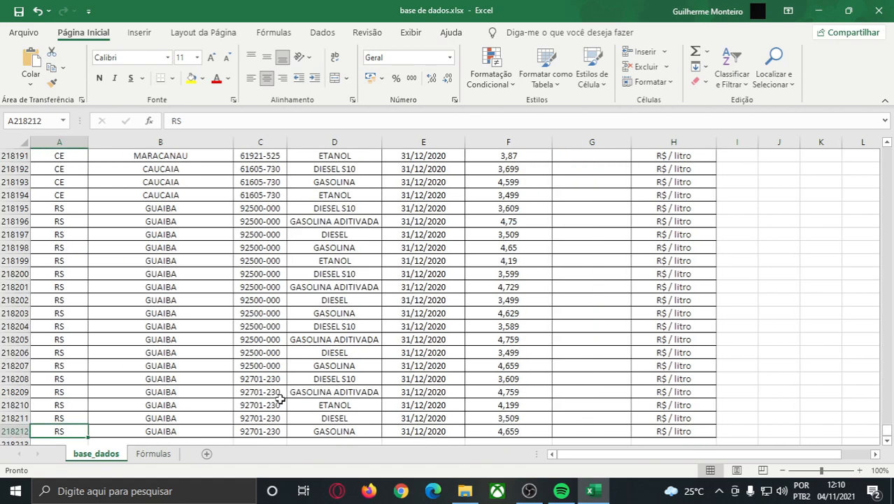
{"action": "key", "text": "ctrl+Up"}
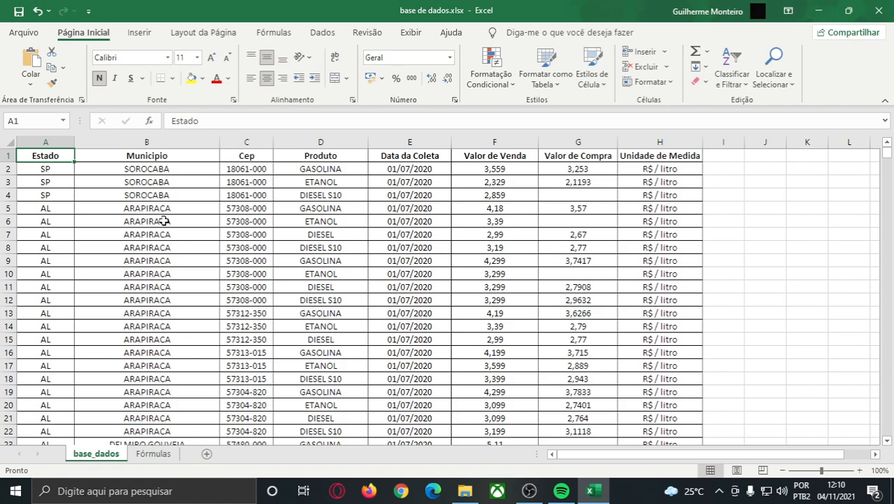
Step: Extend the selection cell by cell from A1 across the header row and into the data below, and return to A1
{"action": "key", "text": "shift+Right"}
{"action": "key", "text": "shift+Right"}
{"action": "key", "text": "shift+Right"}
{"action": "key", "text": "shift+Right"}
{"action": "key", "text": "shift+Right"}
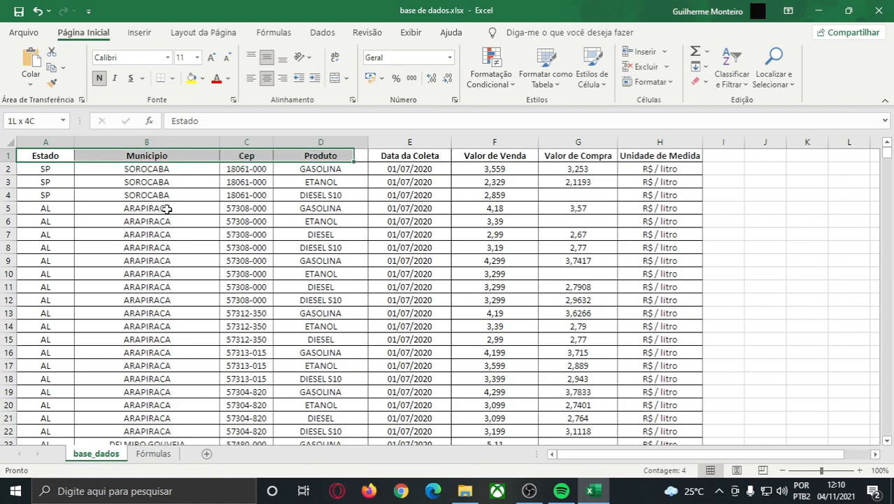
{"action": "key", "text": "shift+Right"}
{"action": "key", "text": "shift+Right"}
{"action": "key", "text": "shift+Down"}
{"action": "key", "text": "shift+Down"}
{"action": "key", "text": "shift+Down"}
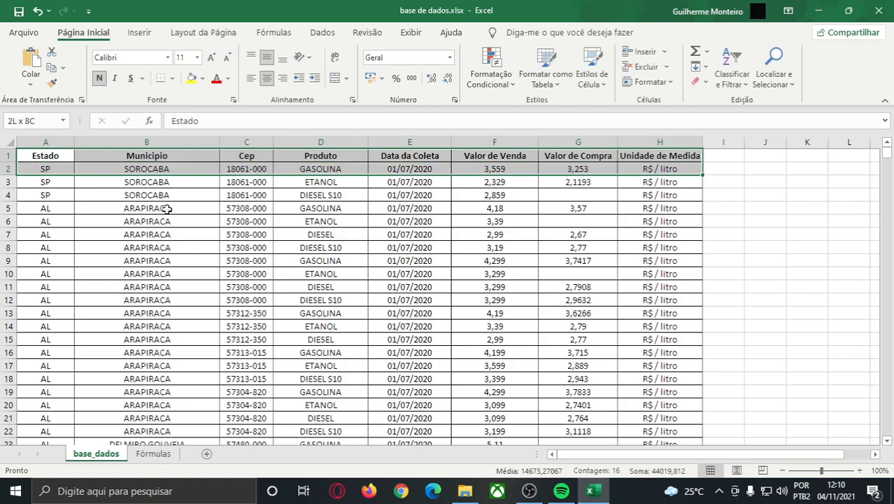
{"action": "key", "text": "ctrl+Home"}
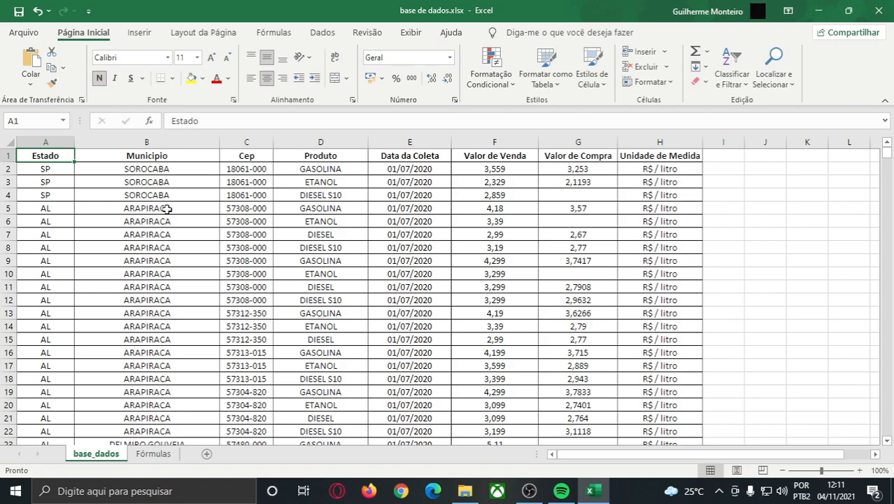
Step: Select the entire base_dados table from A1 to its last cell in two different ways, returning to A1 each time
{"action": "key", "text": "ctrl+shift+Right"}
{"action": "key", "text": "ctrl+shift+Down"}
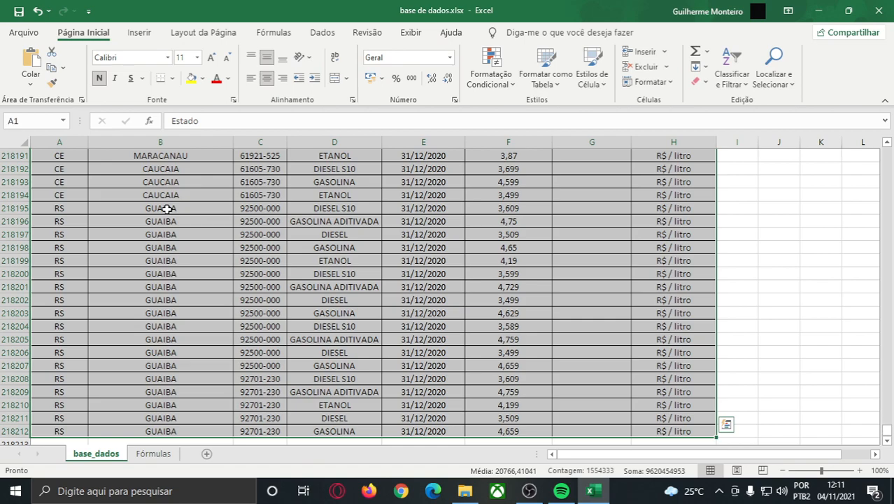
{"action": "key", "text": "ctrl+Home"}
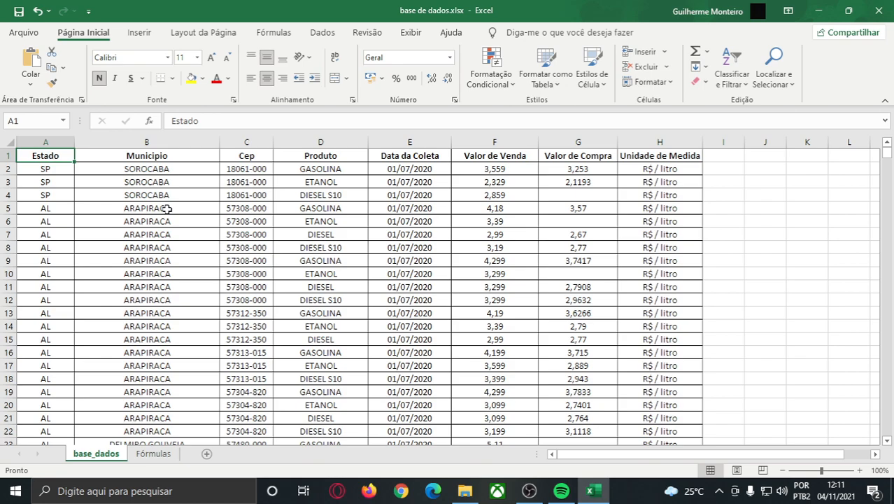
{"action": "key", "text": "ctrl+shift+End"}
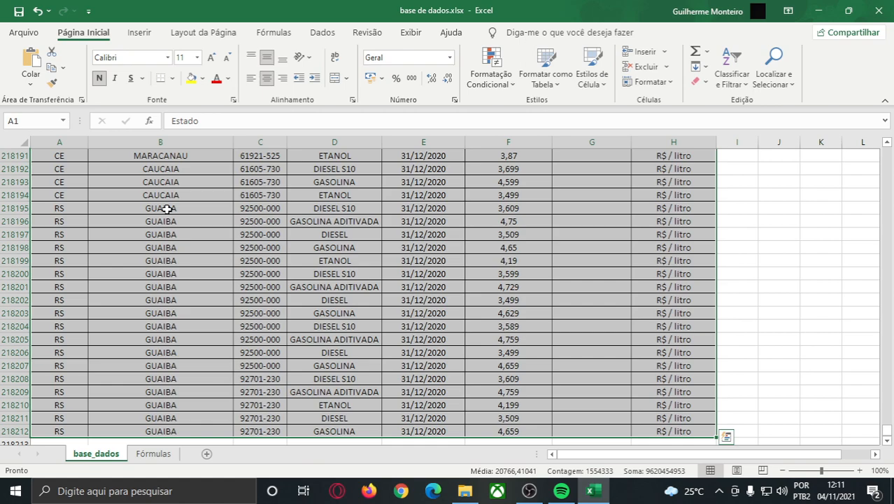
{"action": "key", "text": "ctrl+Home"}
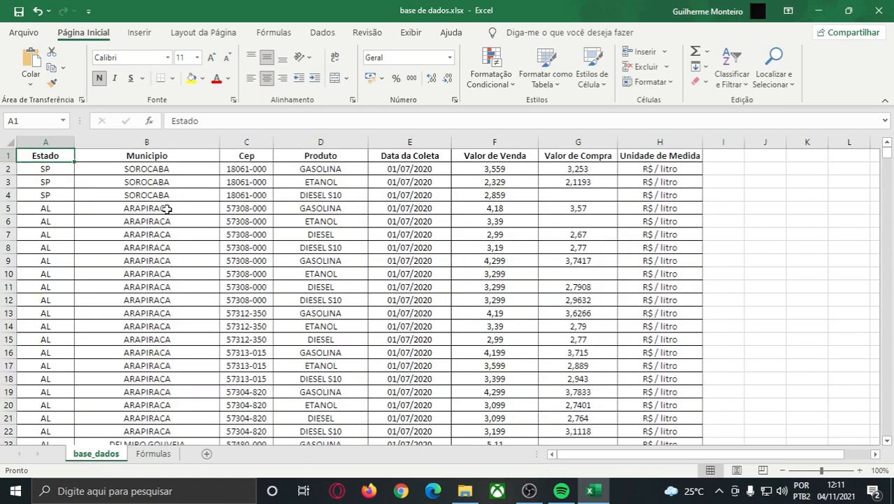
Step: Format the SOMA result in B1 of the Fórmulas sheet with the R$ accounting format
{"action": "left_click", "coordinate": [152, 454]}
{"action": "left_click", "coordinate": [243, 168]}
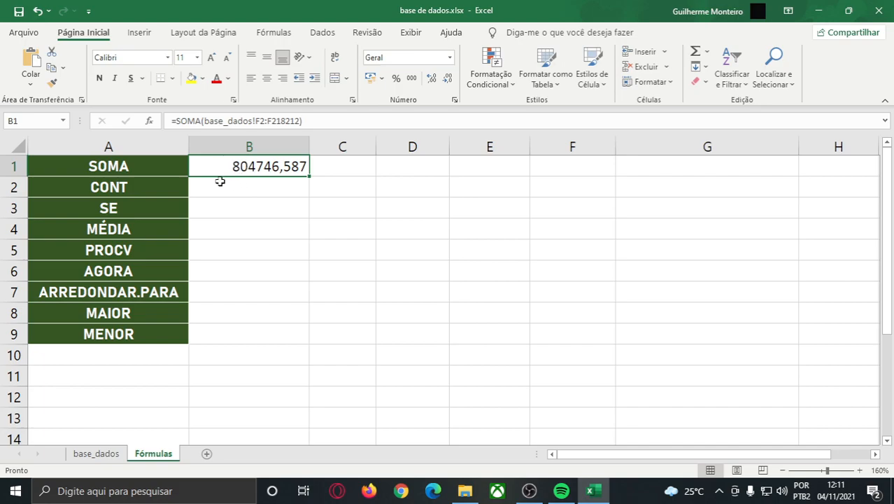
{"action": "left_click", "coordinate": [370, 78]}
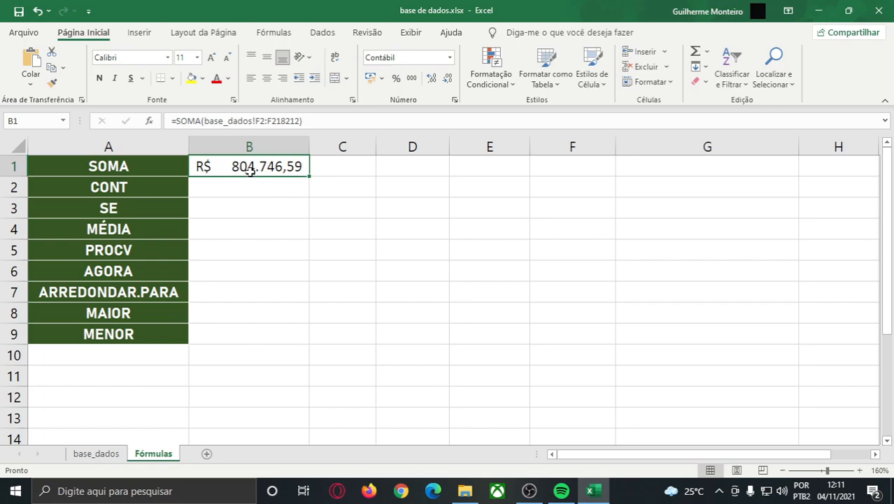
Step: Look at the Valor de Venda header on base_dados and return to the Fórmulas sheet
{"action": "left_click", "coordinate": [98, 453]}
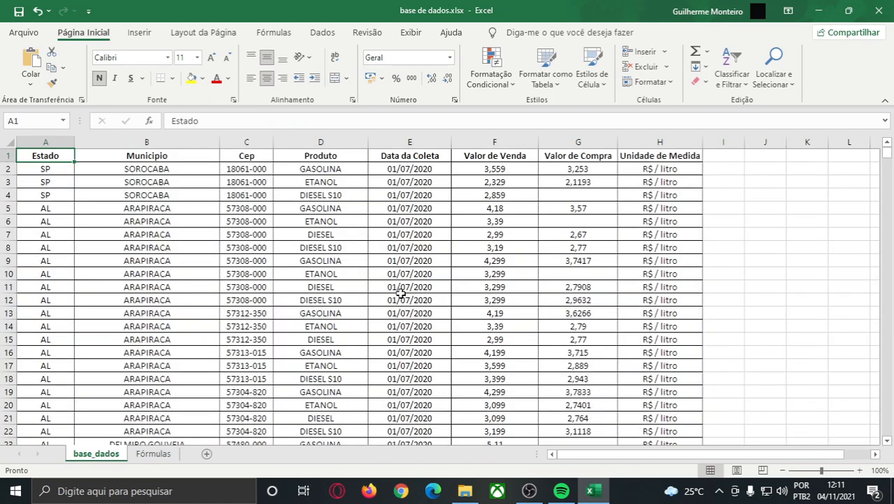
{"action": "left_click", "coordinate": [494, 158]}
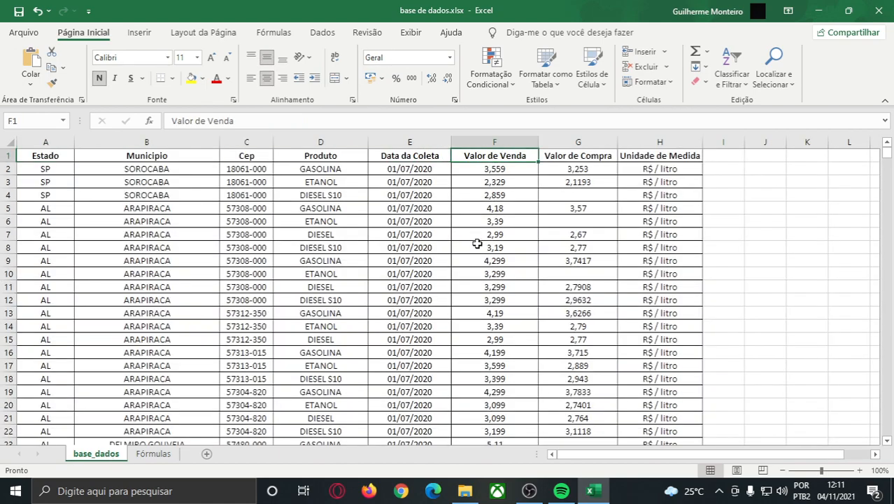
{"action": "left_click", "coordinate": [153, 454]}
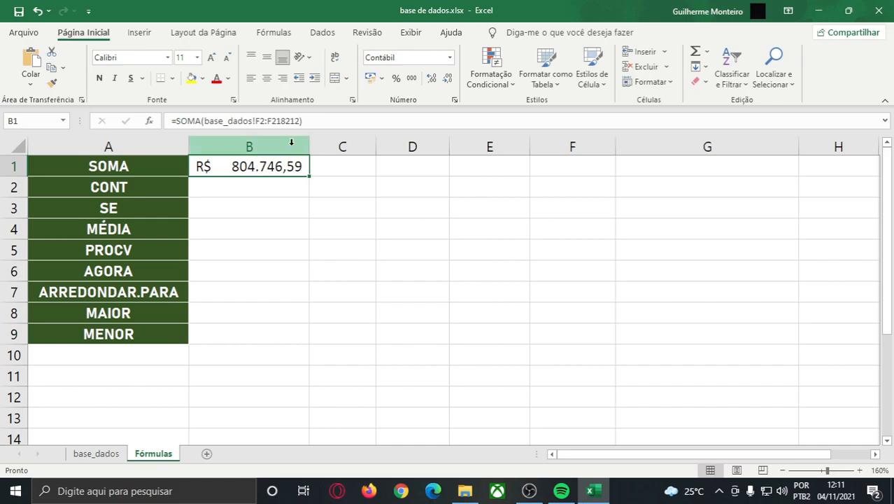
Step: Enter the text "L = R - D" in cell D1 of the Fórmulas sheet
{"action": "left_click", "coordinate": [378, 168]}
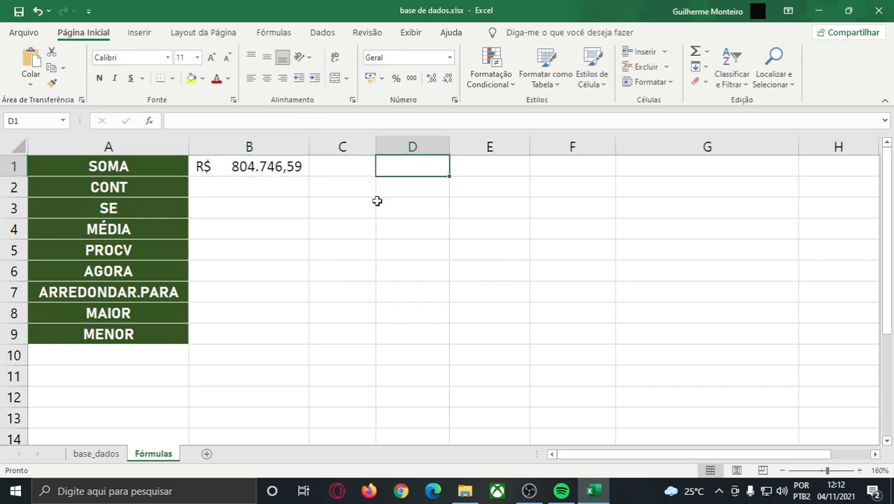
{"action": "type", "text": "I"}
{"action": "type", "text": "L"}
{"action": "type", "text": " ="}
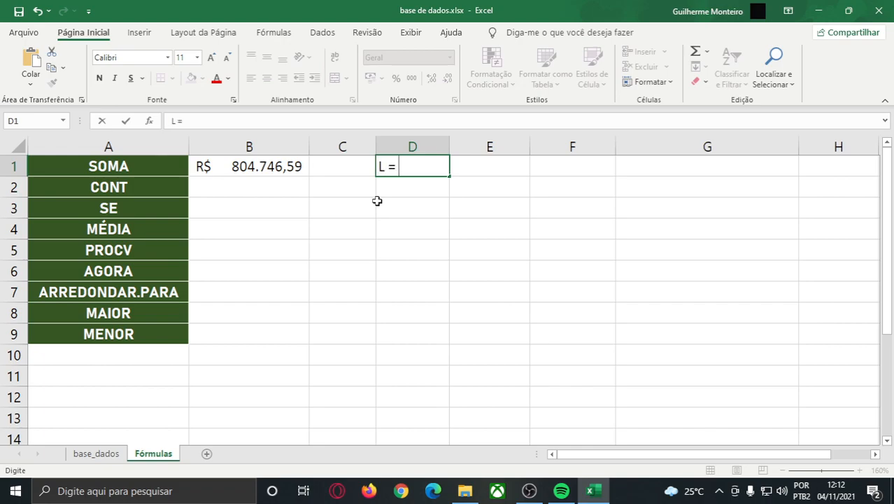
{"action": "type", "text": " R - D"}
{"action": "key", "text": "Return"}
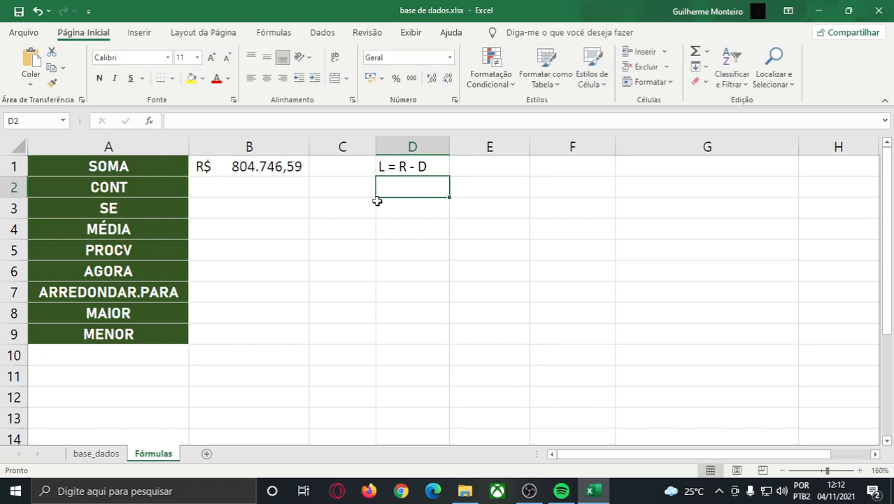
Step: Append -SOMA( to the formula in B1 of the Fórmulas sheet and go to base_dados to pick its range
{"action": "left_click", "coordinate": [405, 168]}
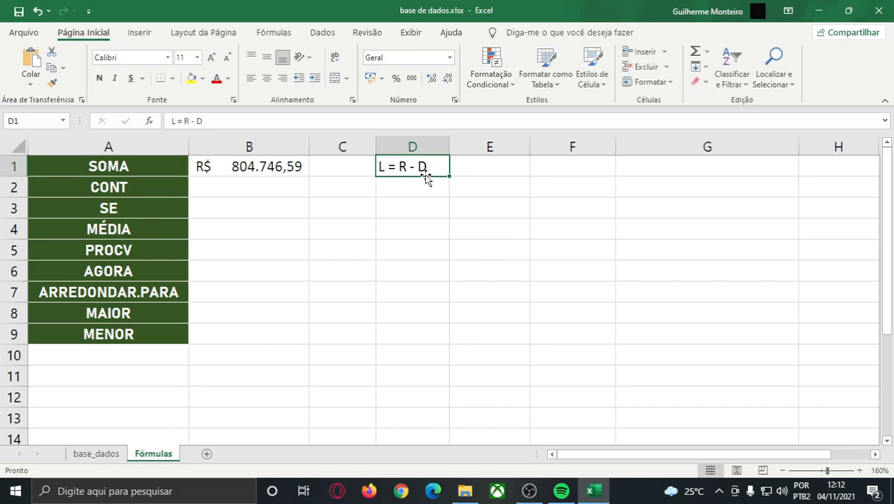
{"action": "left_click", "coordinate": [269, 168]}
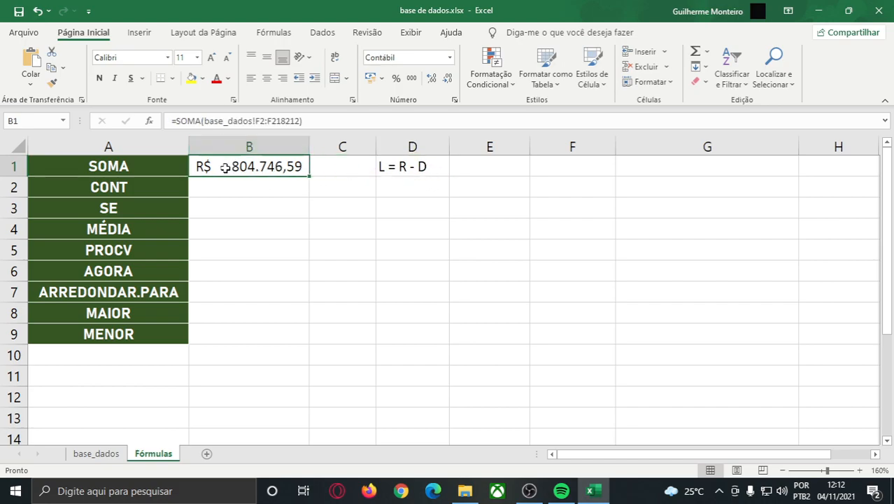
{"action": "left_click", "coordinate": [310, 121]}
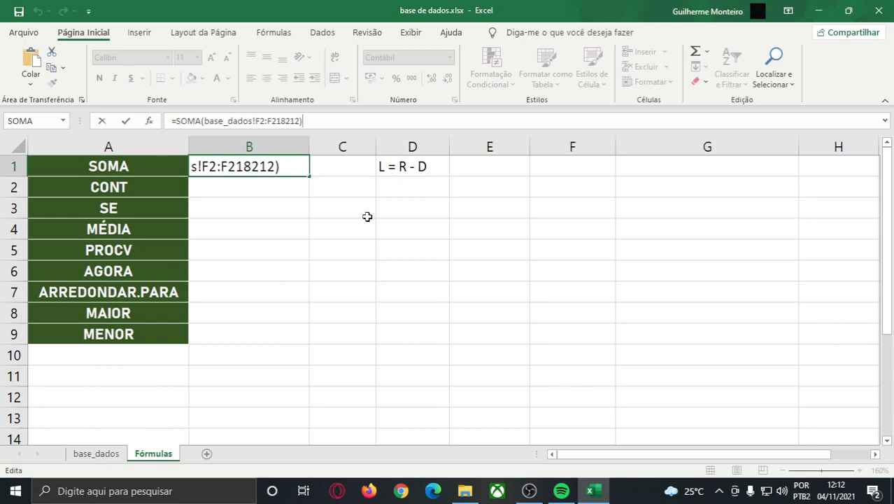
{"action": "type", "text": "-"}
{"action": "type", "text": "SOMA"}
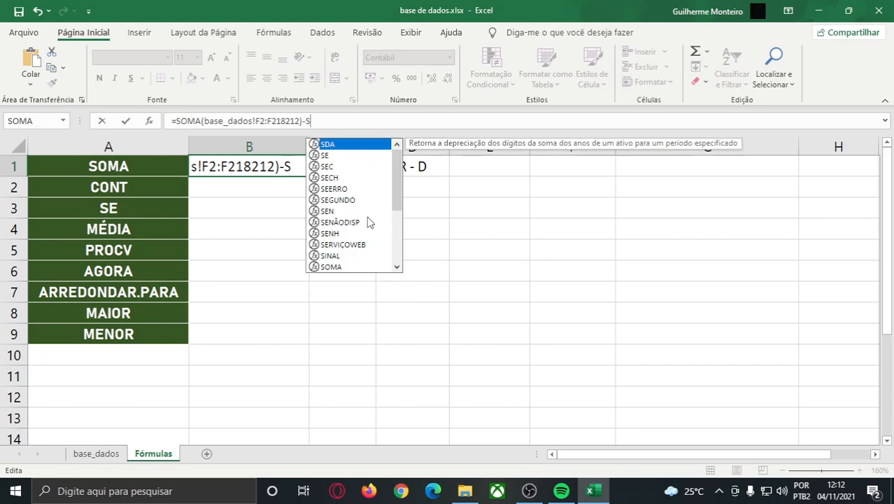
{"action": "type", "text": "("}
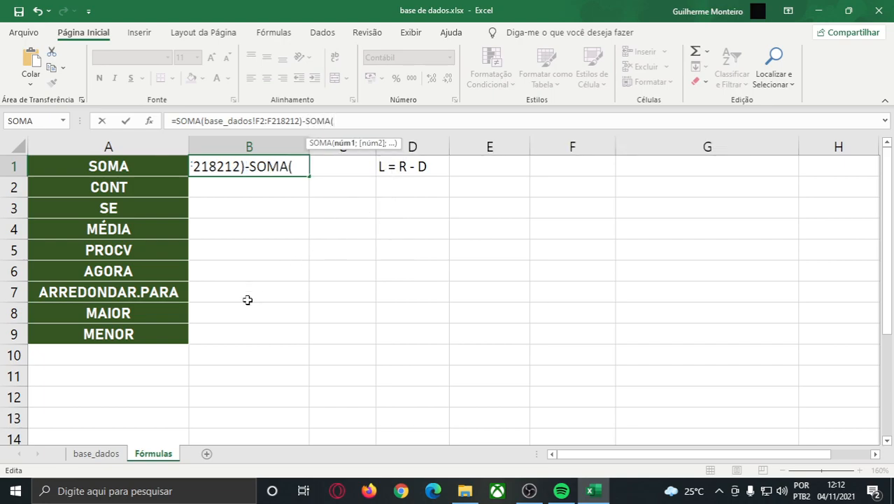
{"action": "left_click", "coordinate": [112, 456]}
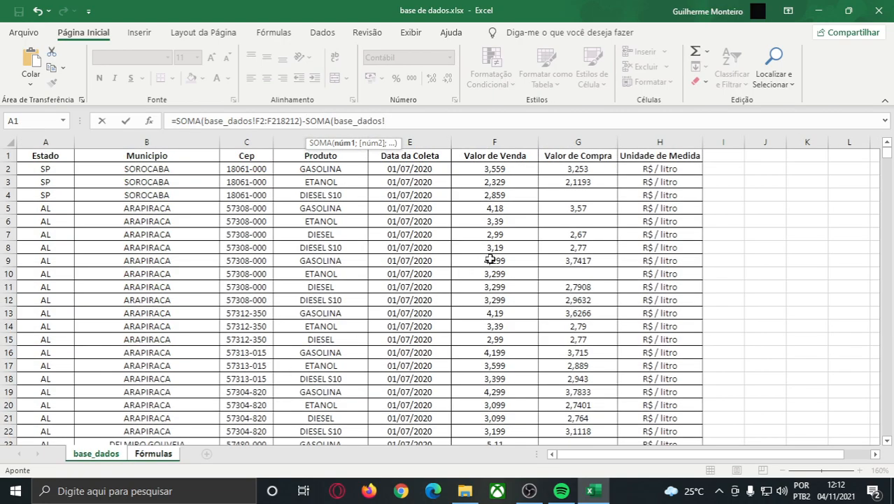
Step: Try to extend the second SOMA's range from G2 down to the last row of the Valor de Compra column
{"action": "left_click", "coordinate": [571, 168]}
{"action": "key", "text": "ctrl+shift+Down"}
{"action": "key", "text": "ctrl+shift+Down"}
{"action": "key", "text": "ctrl+shift+Down"}
{"action": "key", "text": "ctrl+shift+Down"}
{"action": "key", "text": "ctrl+shift+Down"}
{"action": "key", "text": "ctrl+shift+Down"}
{"action": "key", "text": "shift+Down"}
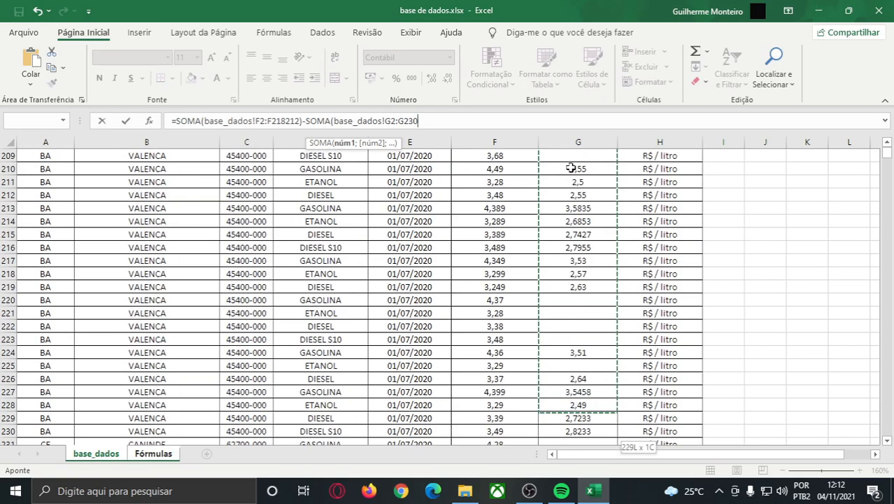
{"action": "key", "text": "shift+Down"}
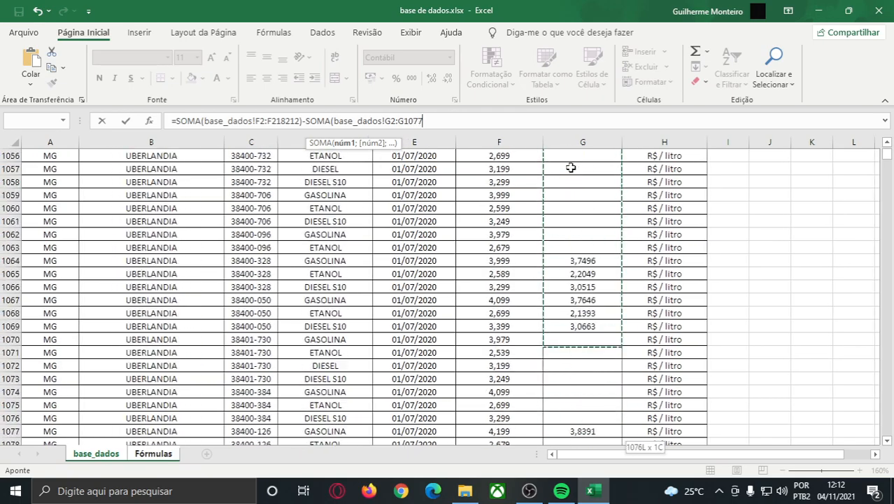
{"action": "key", "text": "shift+Down"}
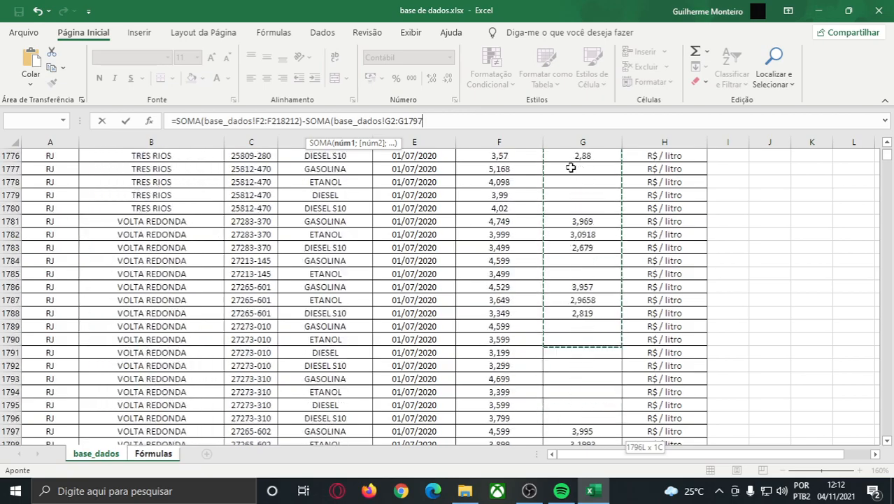
{"action": "key", "text": "ctrl+shift+End"}
{"action": "key", "text": "shift+Home"}
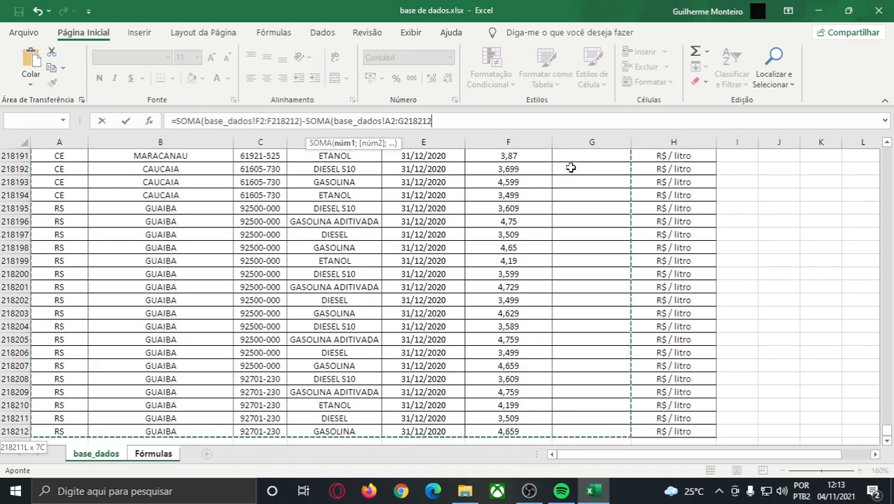
Step: Use the whole Valor de Compra column, G:G, as the second SOMA's range and complete the formula in B1
{"action": "left_click", "coordinate": [586, 432]}
{"action": "left_click", "coordinate": [592, 141]}
{"action": "scroll", "coordinate": [588, 157], "scroll_direction": "up", "scroll_amount": 20}
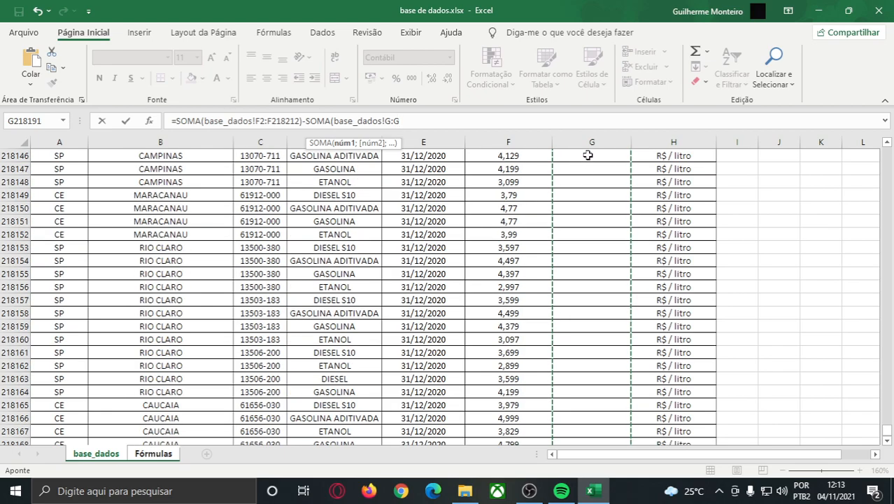
{"action": "left_click_drag", "start_coordinate": [887, 430], "coordinate": [887, 148]}
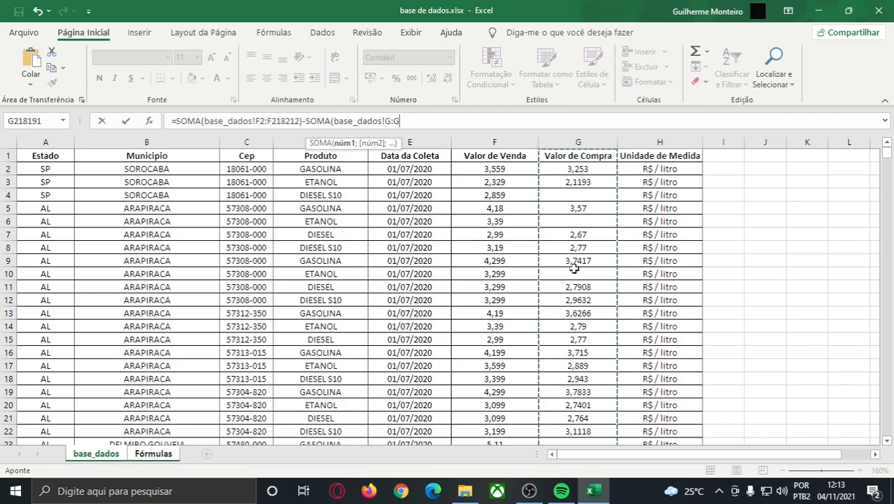
{"action": "type", "text": ")"}
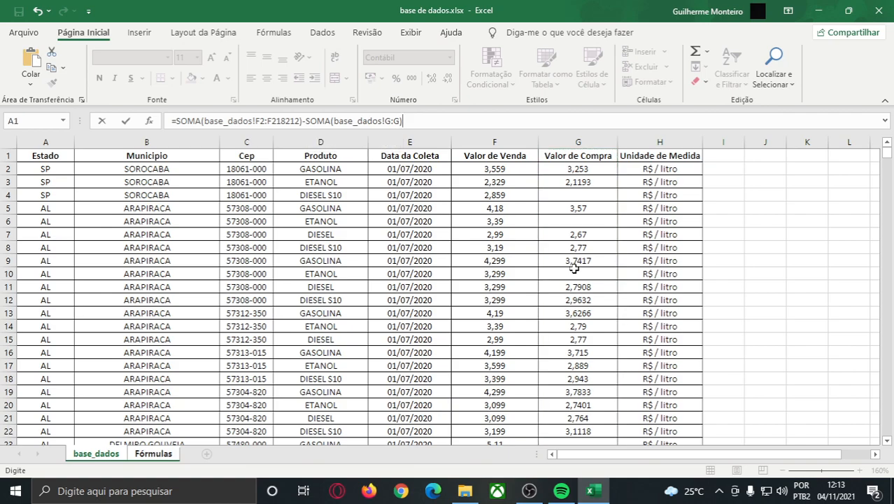
{"action": "key", "text": "Return"}
{"action": "left_click", "coordinate": [290, 173]}
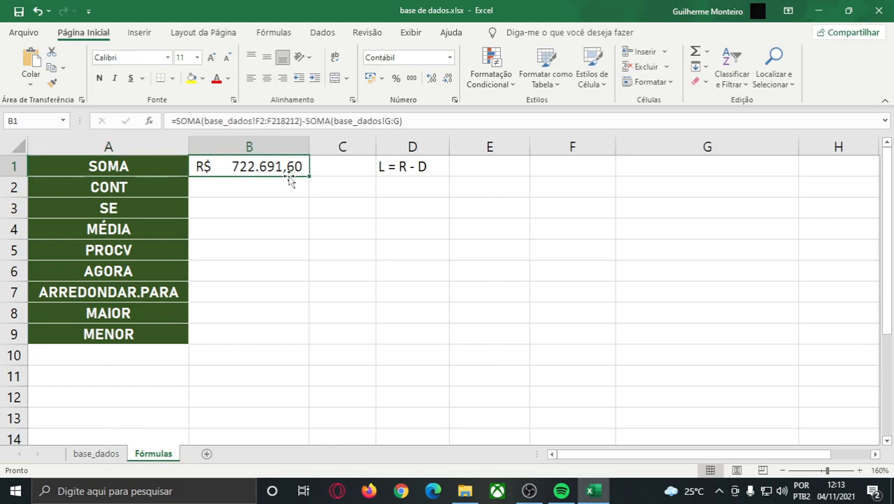
Step: Try changing the second SOMA's range in B1 to base_dados!G2:G
{"action": "left_click", "coordinate": [391, 122]}
{"action": "type", "text": "2"}
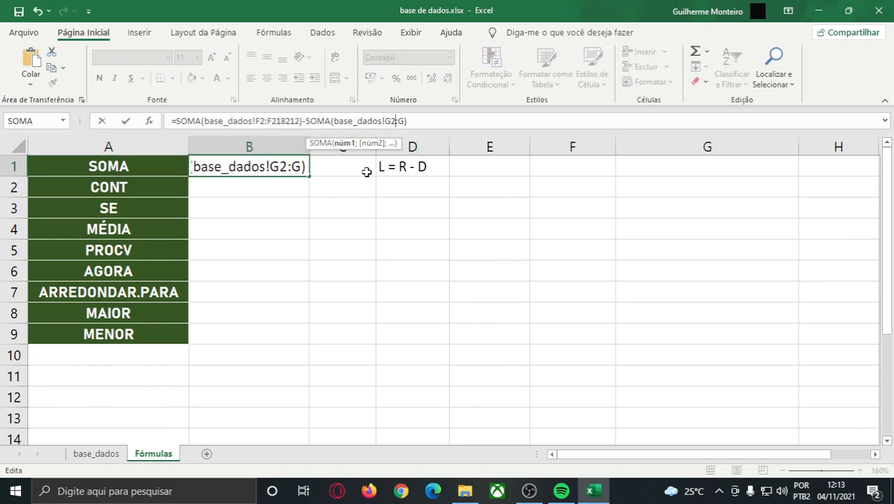
{"action": "key", "text": "Return"}
{"action": "key", "text": "Up"}
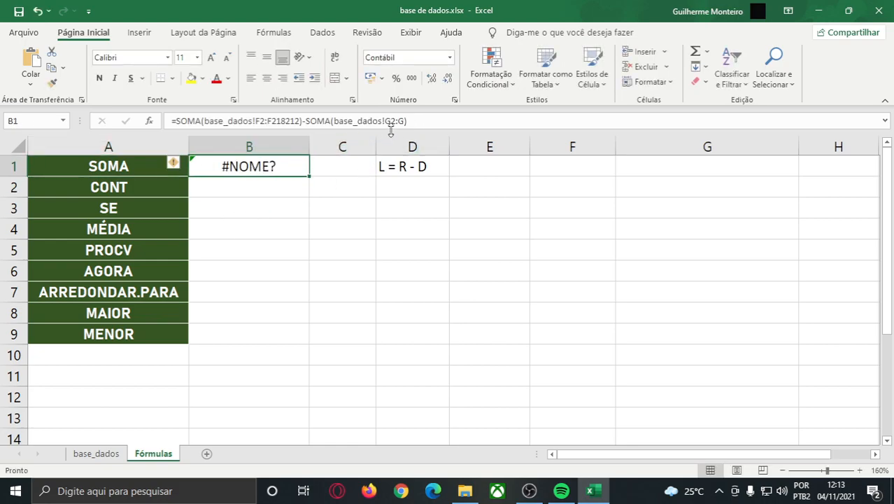
{"action": "left_click", "coordinate": [394, 123]}
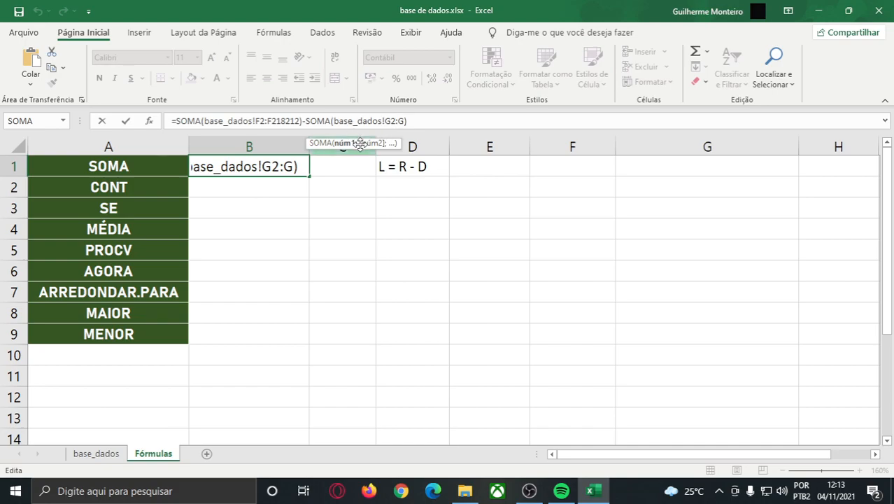
{"action": "left_click", "coordinate": [292, 195]}
{"action": "key", "text": "Up"}
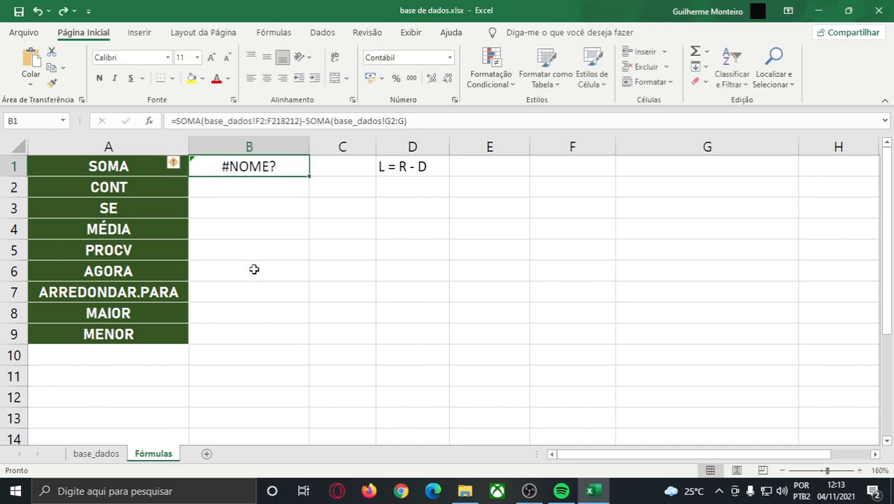
Step: Look at the first Valor de Compra values on base_dados and return to the Fórmulas sheet
{"action": "left_click", "coordinate": [95, 453]}
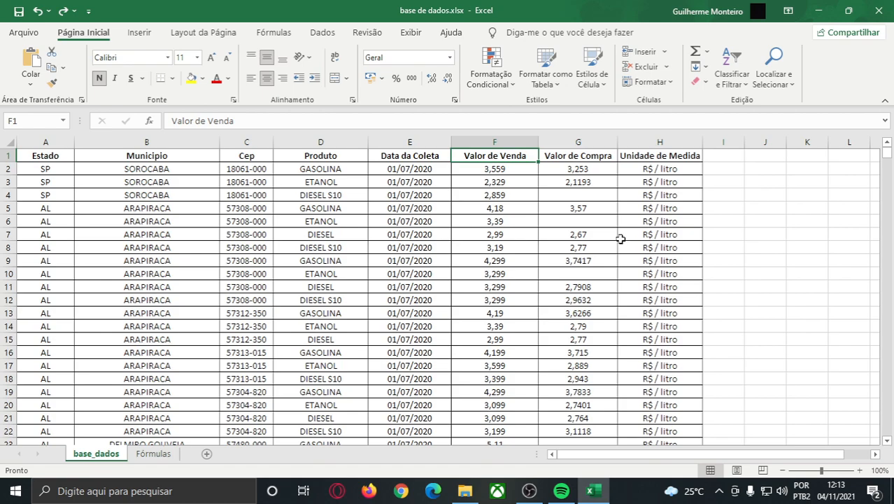
{"action": "left_click", "coordinate": [600, 171]}
{"action": "left_click", "coordinate": [572, 188]}
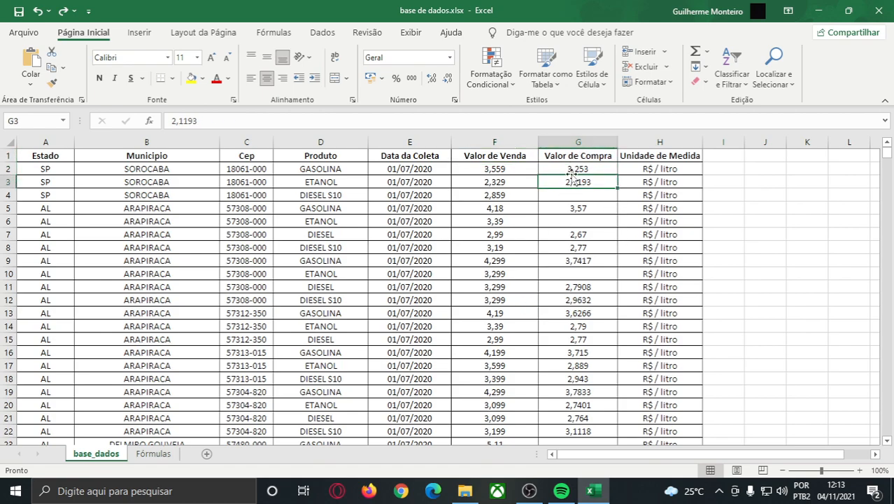
{"action": "left_click", "coordinate": [136, 460]}
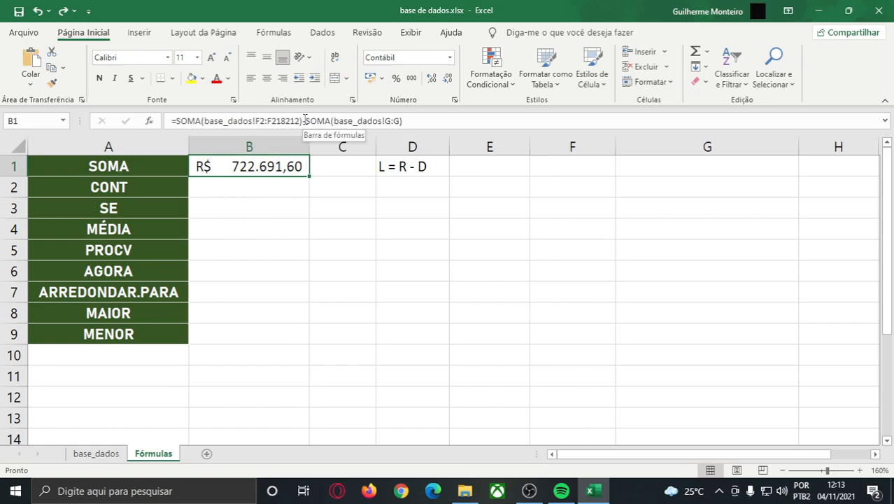
Step: Reduce the formula in B1 to =SOMA(base_dados!G:G) by removing the Valor de Venda sum, and reselect B1
{"action": "left_click_drag", "start_coordinate": [304, 119], "coordinate": [181, 124]}
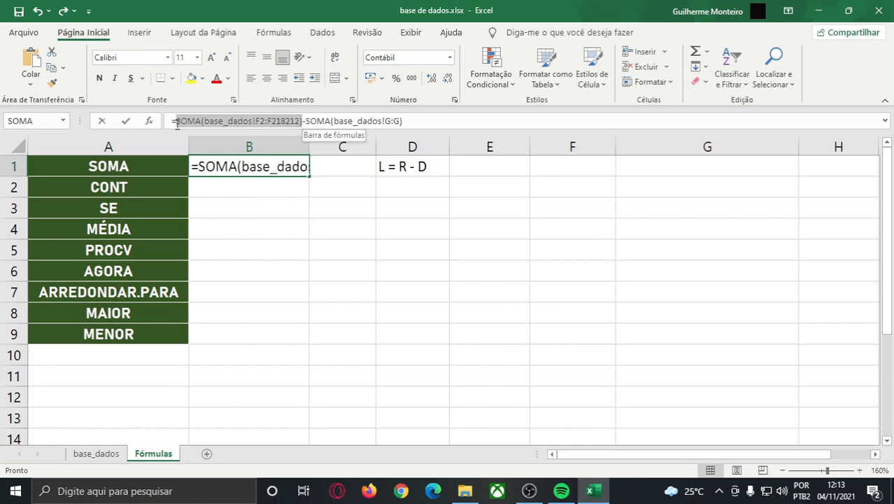
{"action": "key", "text": "BackSpace"}
{"action": "key", "text": "Return"}
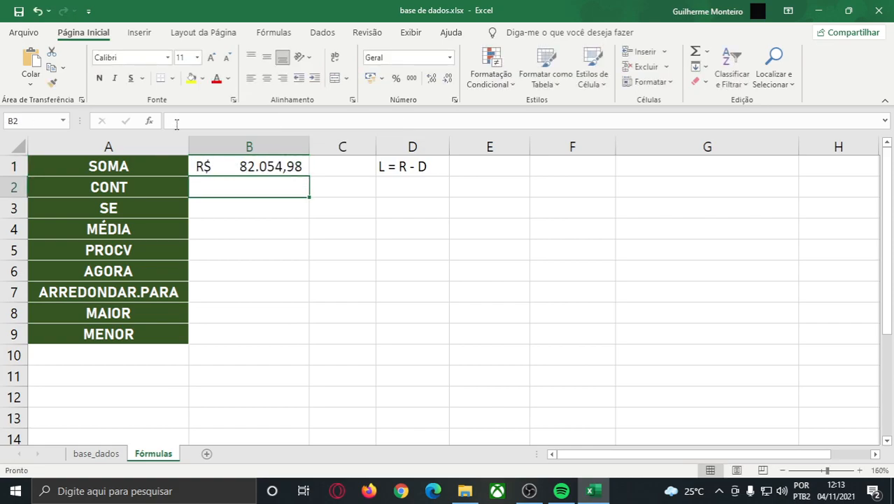
{"action": "left_click", "coordinate": [261, 167]}
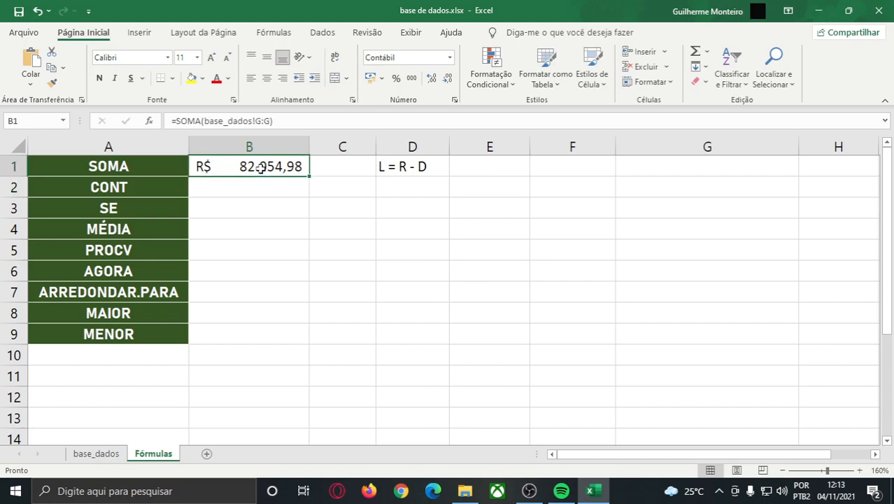
Step: Examine the filled and empty Valor de Compra cells from G4 to G9 on base_dados and return to Fórmulas
{"action": "left_click", "coordinate": [94, 455]}
{"action": "left_click", "coordinate": [586, 196]}
{"action": "left_click", "coordinate": [574, 208]}
{"action": "left_click", "coordinate": [563, 221]}
{"action": "left_click", "coordinate": [552, 247]}
{"action": "left_click", "coordinate": [563, 234]}
{"action": "left_click", "coordinate": [558, 261]}
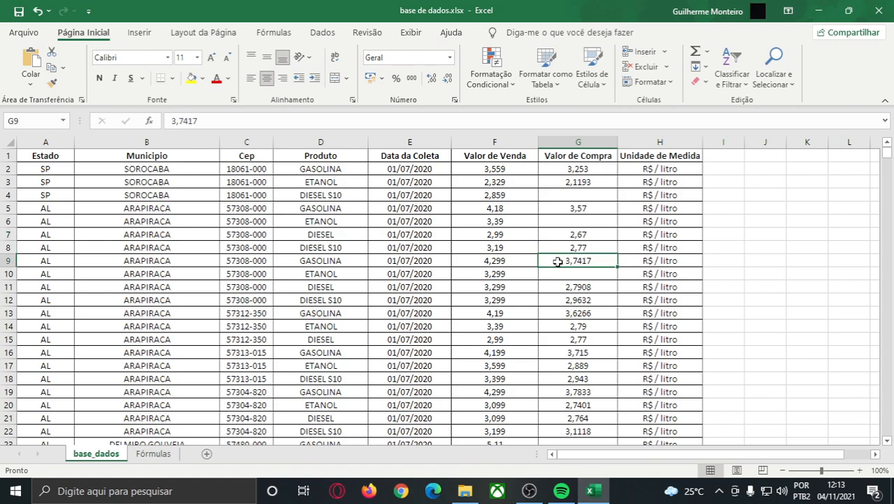
{"action": "left_click", "coordinate": [144, 454]}
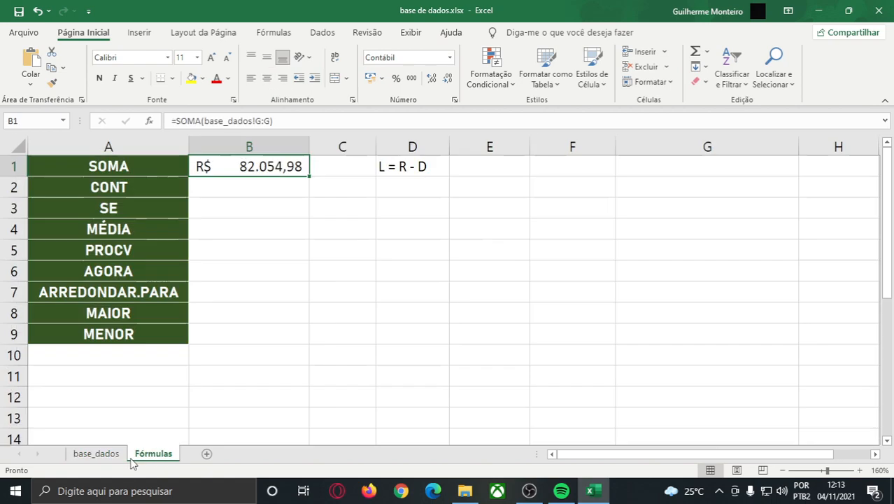
{"action": "left_click", "coordinate": [184, 118]}
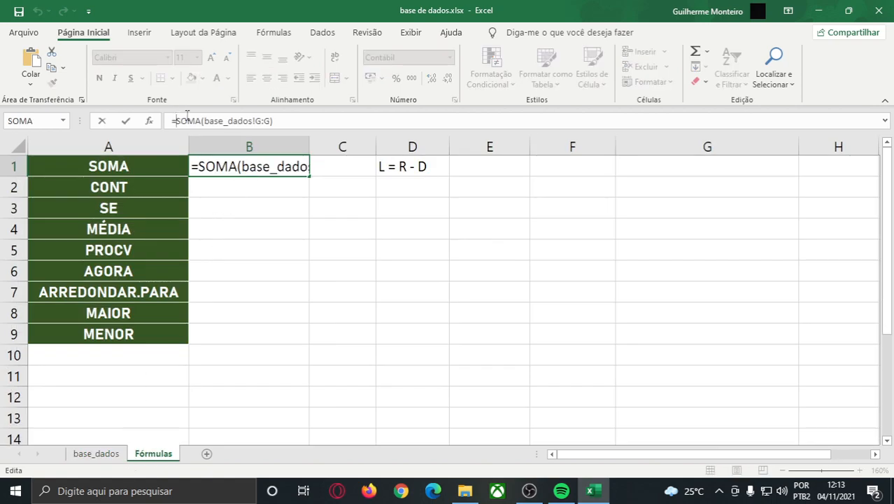
{"action": "type", "text": "SOMA"}
{"action": "key", "text": "BackSpace"}
{"action": "key", "text": "BackSpace"}
{"action": "key", "text": "BackSpace"}
{"action": "key", "text": "BackSpace"}
{"action": "type", "text": "SOM"}
{"action": "key", "text": "BackSpace"}
{"action": "key", "text": "BackSpace"}
{"action": "key", "text": "BackSpace"}
{"action": "key", "text": "Escape"}
Step: Undo the removal of the Valor de Venda sum from the formula in B1
{"action": "key", "text": "ctrl+z"}
{"action": "key", "text": "ctrl+z"}
{"action": "key", "text": "ctrl+y"}
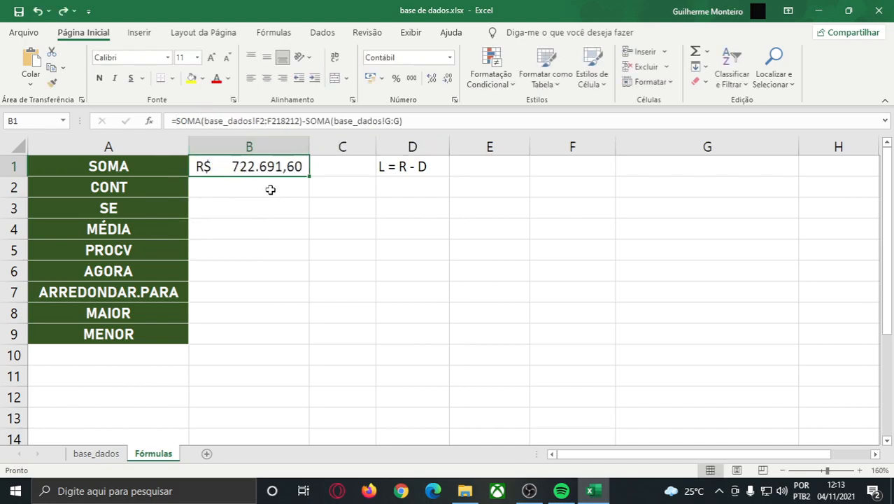
{"action": "left_click", "coordinate": [306, 122]}
{"action": "left_click", "coordinate": [285, 207]}
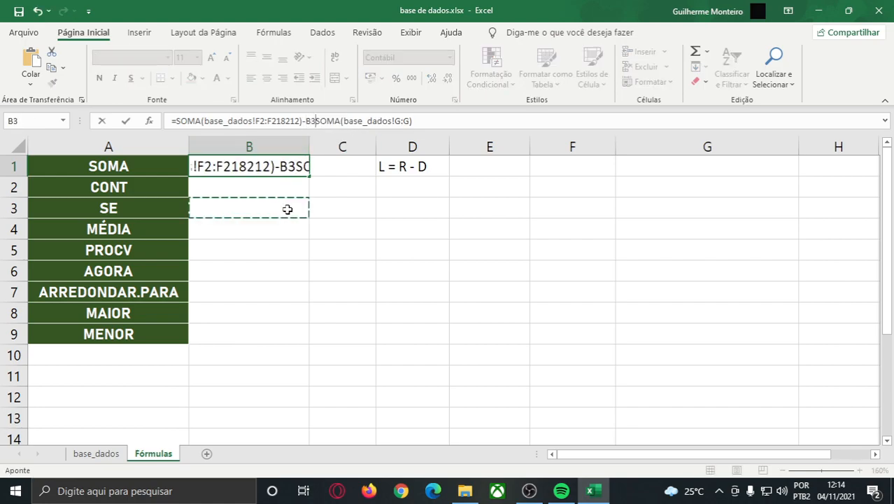
{"action": "key", "text": "Escape"}
{"action": "left_click", "coordinate": [248, 189]}
{"action": "left_click", "coordinate": [237, 168]}
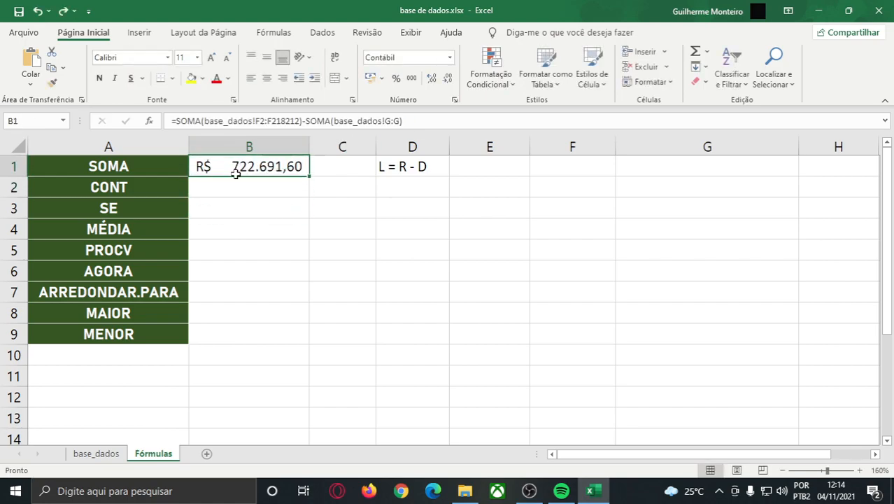
Step: Review the upper Valor de Compra values on base_dados, and select A1:B9 on the Fórmulas sheet
{"action": "left_click", "coordinate": [95, 453]}
{"action": "left_click_drag", "start_coordinate": [577, 168], "coordinate": [580, 389]}
{"action": "left_click", "coordinate": [579, 313]}
{"action": "left_click", "coordinate": [150, 456]}
{"action": "left_click_drag", "start_coordinate": [173, 166], "coordinate": [269, 331]}
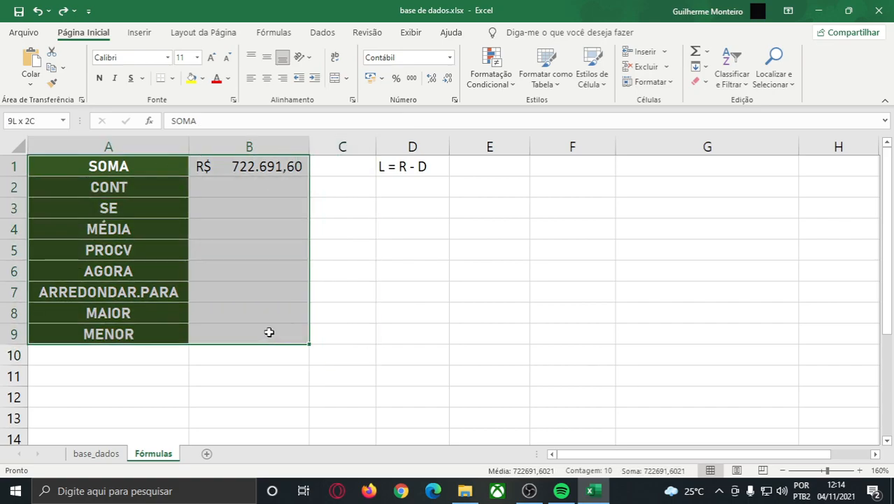
Step: Clear the text in cell D1 of the Fórmulas sheet
{"action": "left_click", "coordinate": [385, 170]}
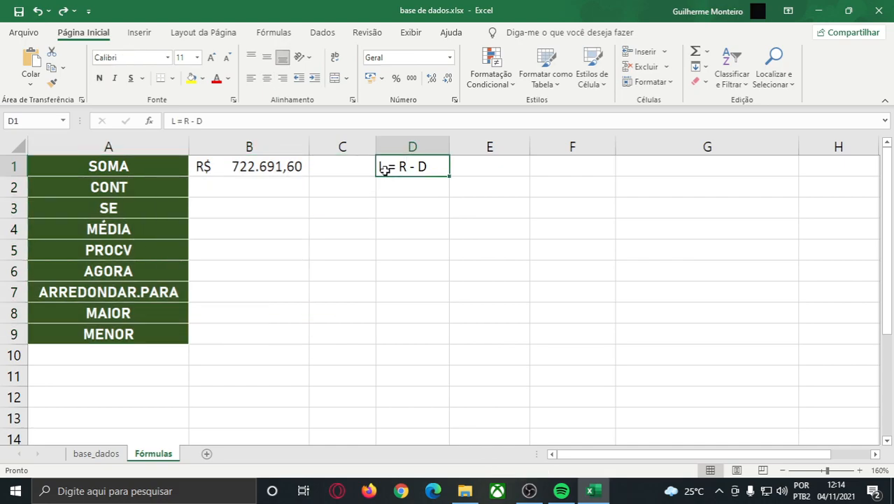
{"action": "key", "text": "Delete"}
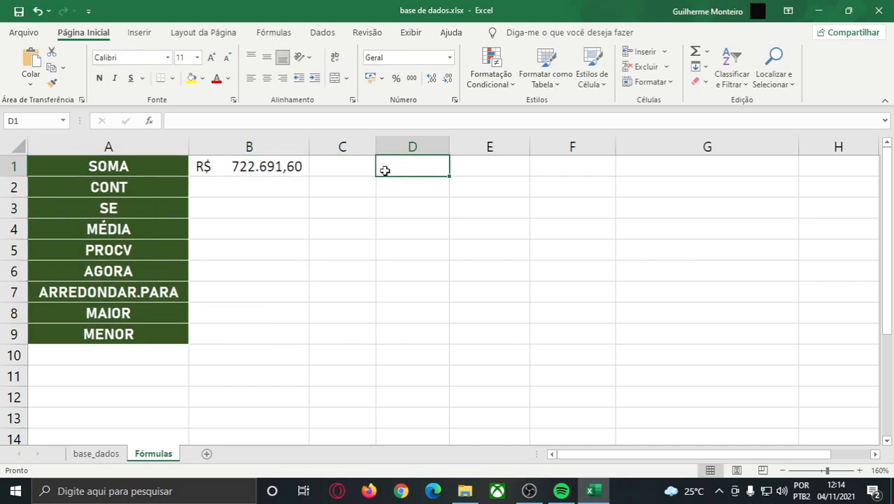
Step: Look over the Cep values on base_dados and select the table block A1:H22
{"action": "left_click", "coordinate": [116, 453]}
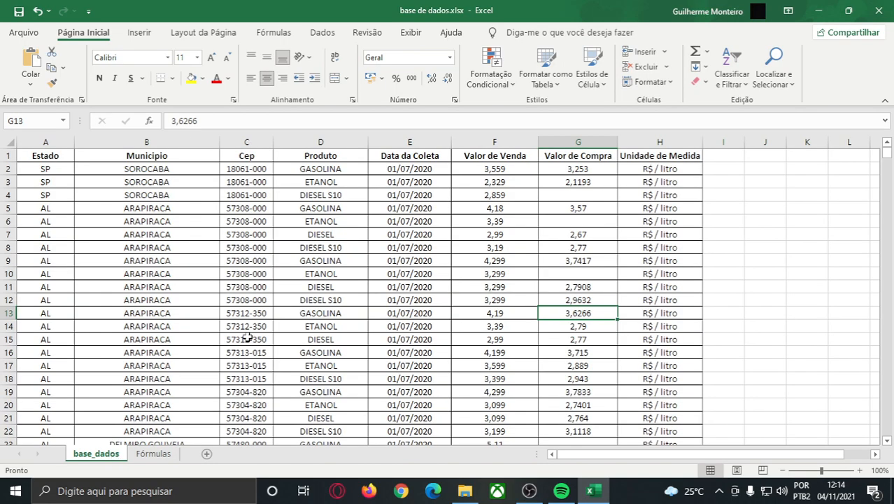
{"action": "left_click_drag", "start_coordinate": [236, 170], "coordinate": [244, 393]}
{"action": "left_click", "coordinate": [246, 339]}
{"action": "left_click_drag", "start_coordinate": [659, 155], "coordinate": [45, 434]}
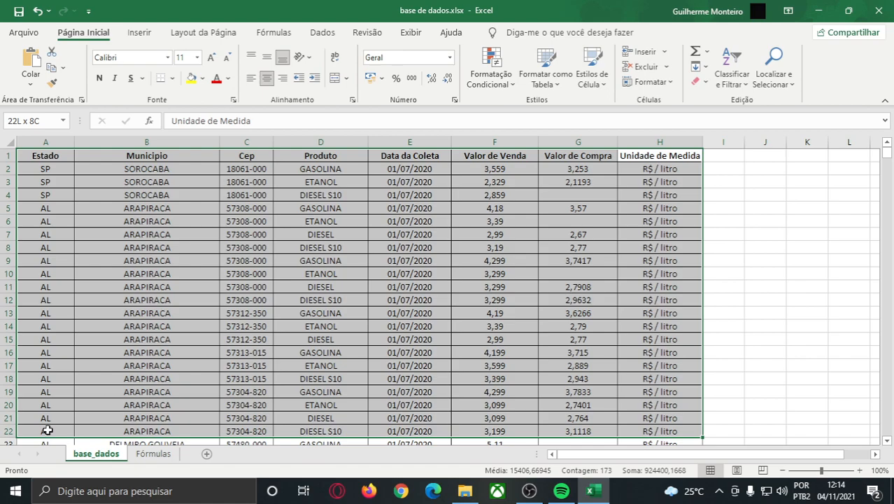
Step: Add filters to the header row of the base_dados table
{"action": "left_click", "coordinate": [56, 418]}
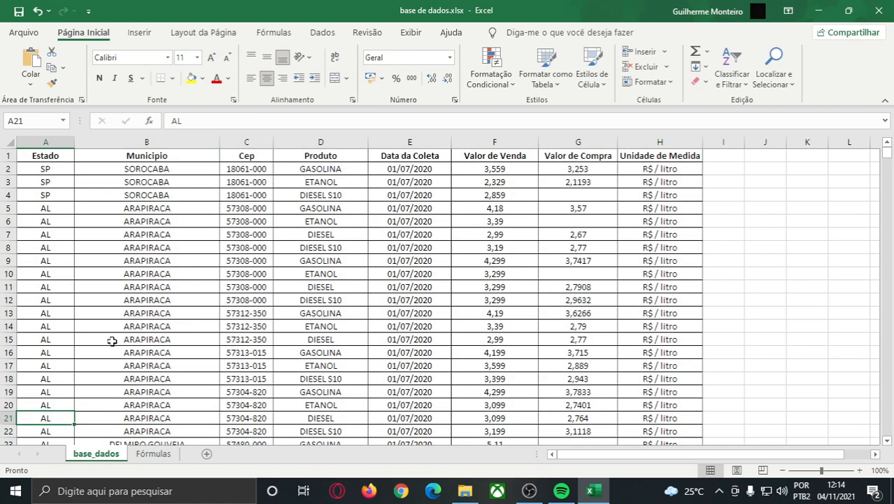
{"action": "left_click", "coordinate": [155, 455]}
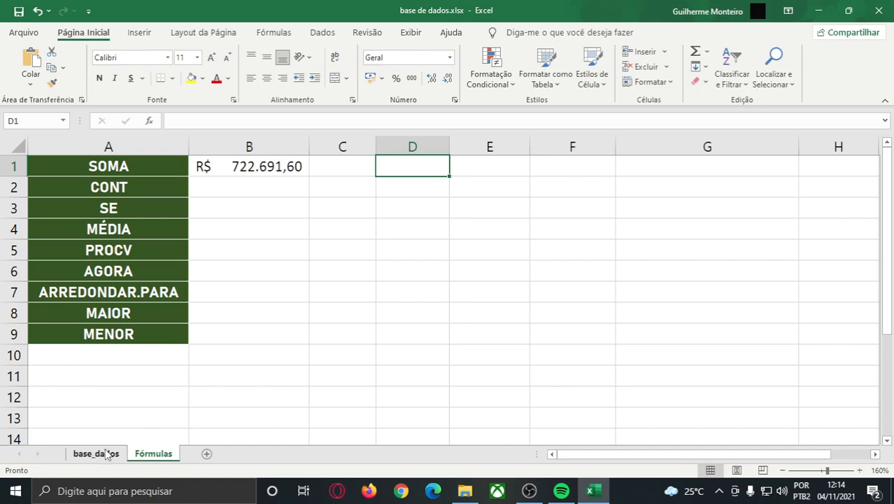
{"action": "left_click", "coordinate": [80, 457]}
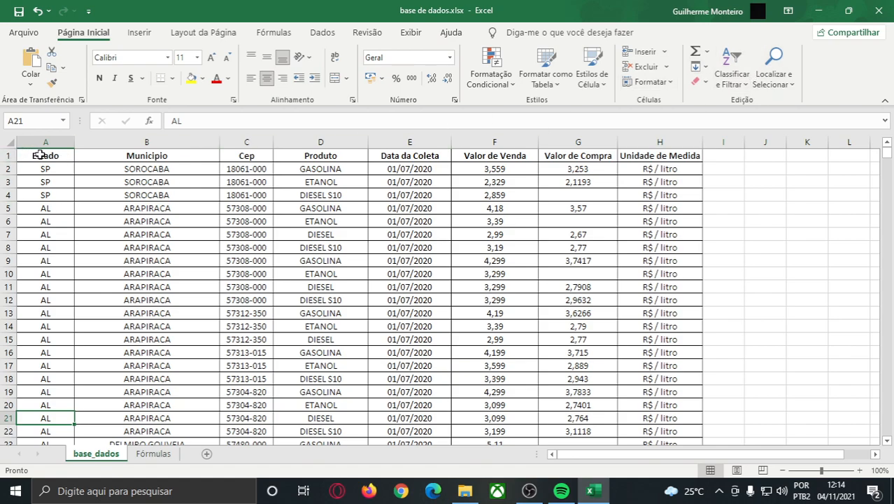
{"action": "left_click", "coordinate": [40, 156]}
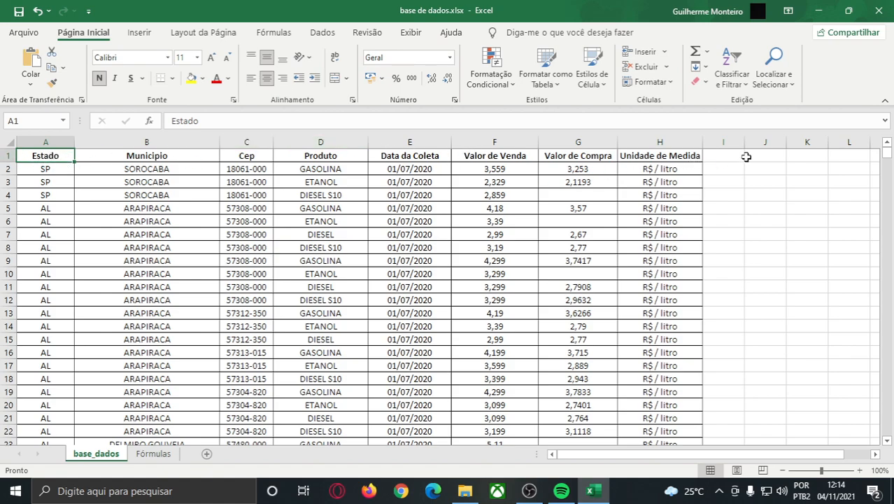
{"action": "left_click", "coordinate": [731, 79]}
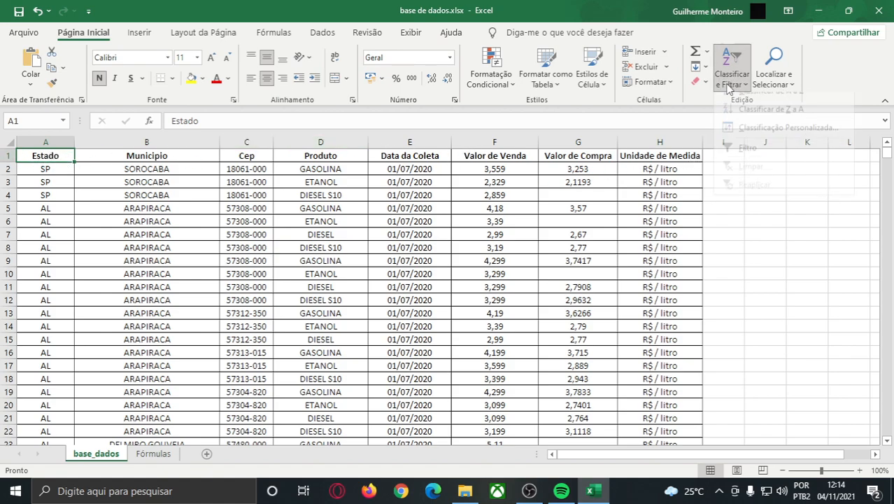
{"action": "left_click", "coordinate": [735, 156]}
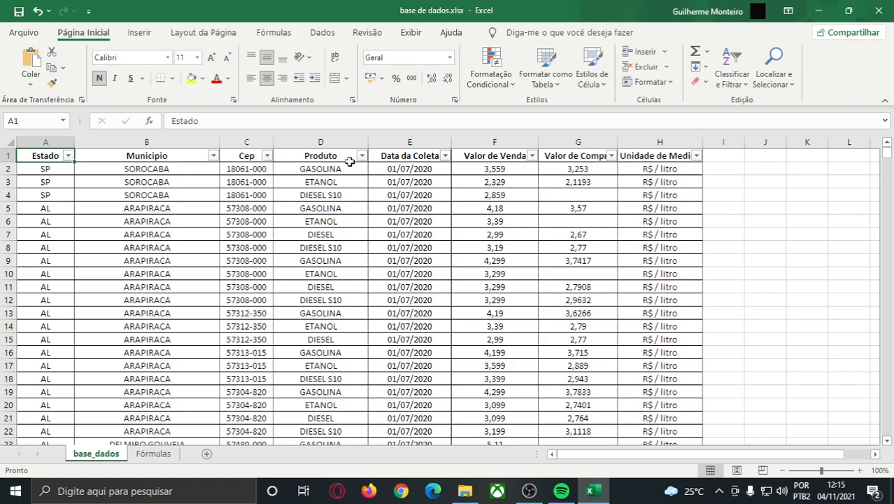
Step: Filter the Produto column on base_dados to show only GASOLINA, and look over the filtered rows
{"action": "left_click", "coordinate": [362, 156]}
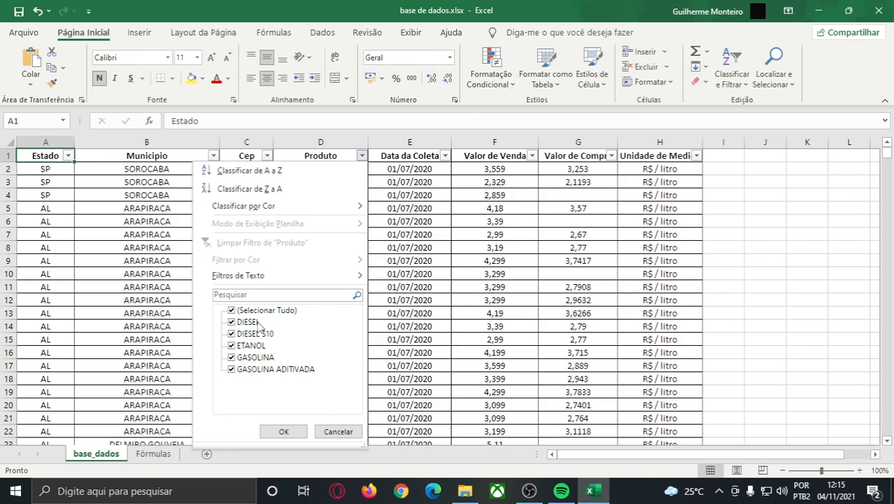
{"action": "left_click", "coordinate": [283, 431]}
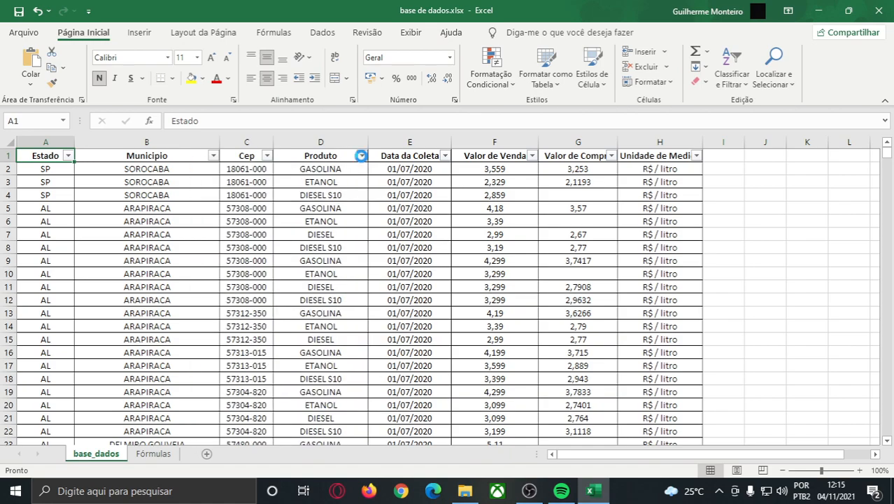
{"action": "left_click", "coordinate": [362, 155]}
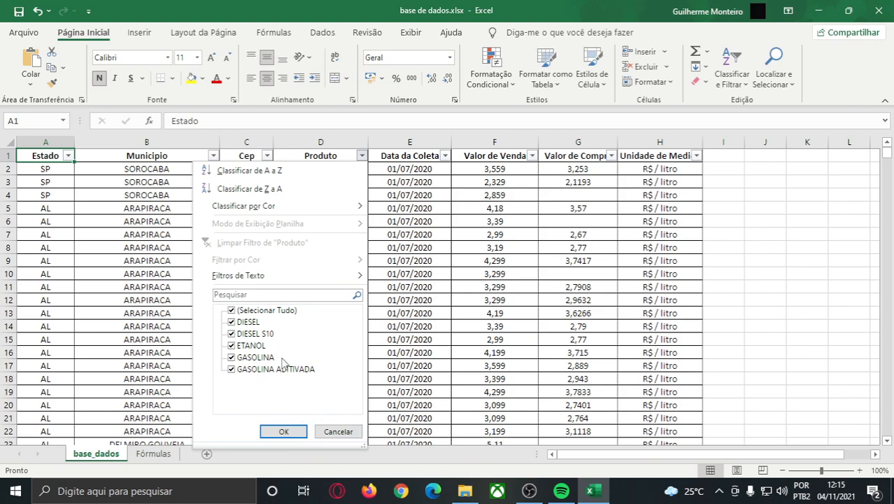
{"action": "left_click", "coordinate": [277, 312]}
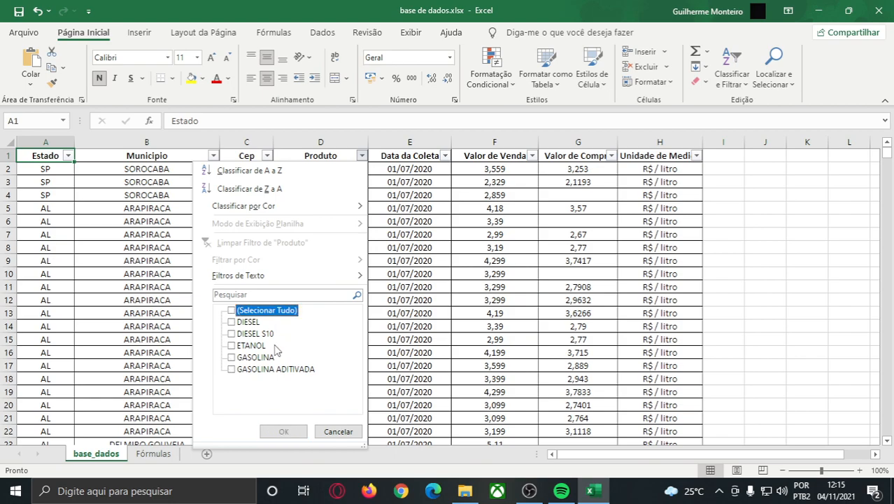
{"action": "left_click", "coordinate": [255, 358]}
{"action": "left_click", "coordinate": [253, 312]}
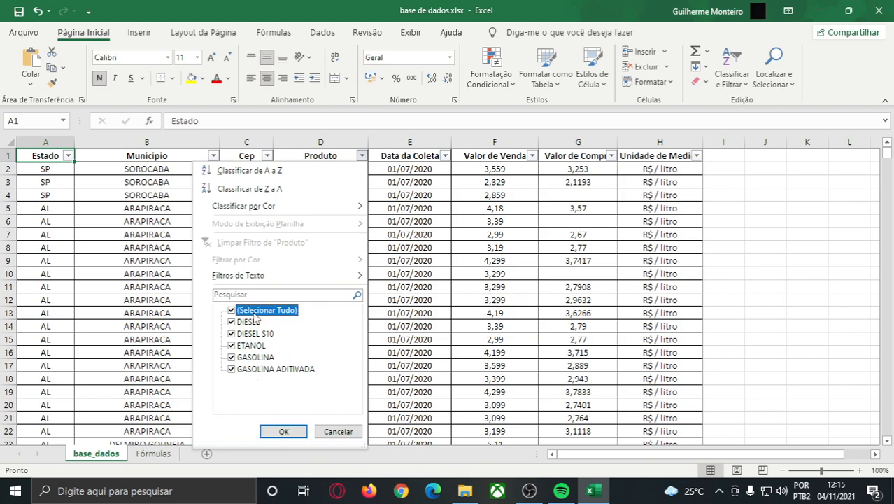
{"action": "left_click", "coordinate": [232, 312]}
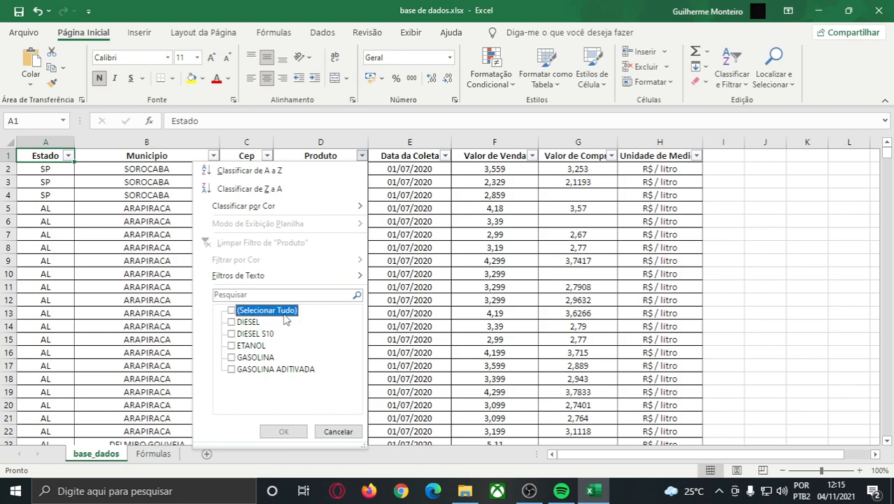
{"action": "left_click", "coordinate": [232, 312]}
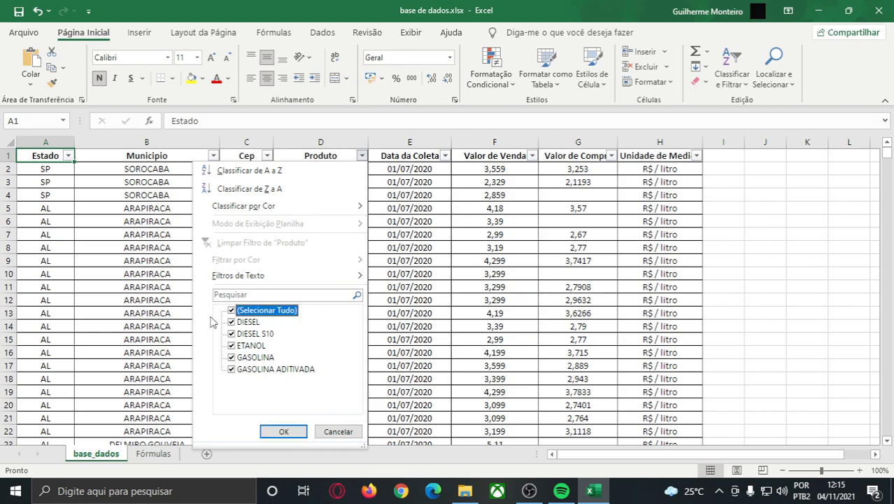
{"action": "left_click", "coordinate": [232, 312]}
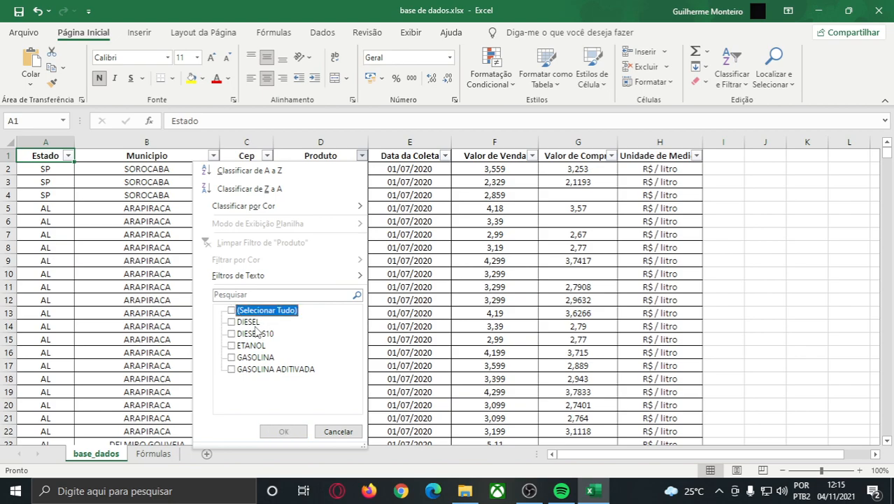
{"action": "left_click", "coordinate": [242, 357]}
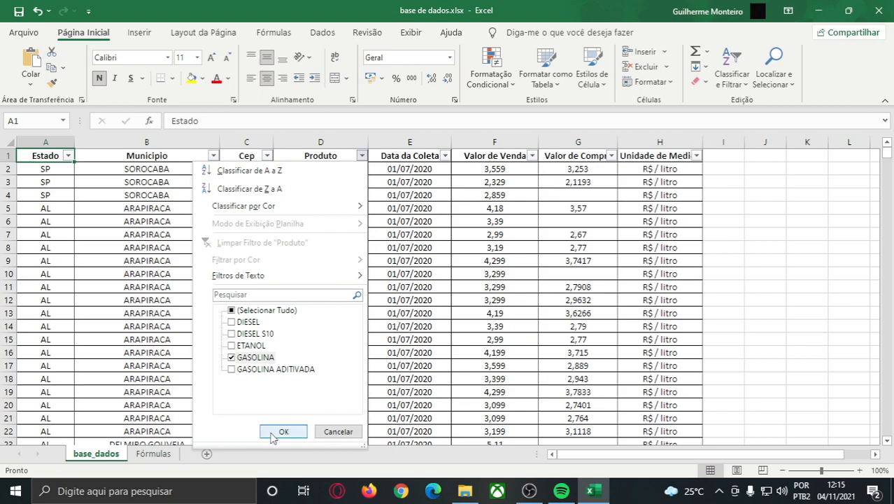
{"action": "left_click", "coordinate": [272, 435]}
{"action": "left_click", "coordinate": [161, 171]}
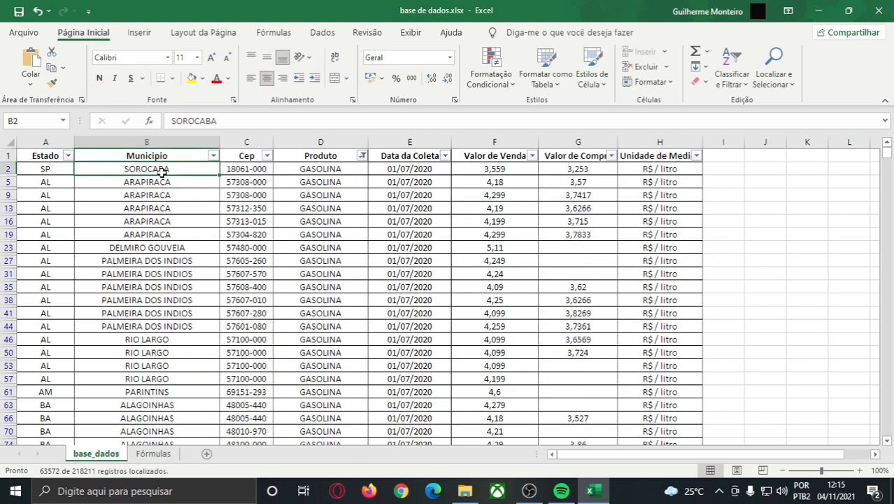
{"action": "mouse_move", "coordinate": [319, 170]}
{"action": "left_mouse_down"}
{"action": "mouse_move", "coordinate": [314, 454]}
{"action": "mouse_move", "coordinate": [303, 364]}
{"action": "mouse_move", "coordinate": [337, 124]}
{"action": "mouse_move", "coordinate": [329, 175]}
{"action": "mouse_move", "coordinate": [319, 177]}
{"action": "left_mouse_up"}
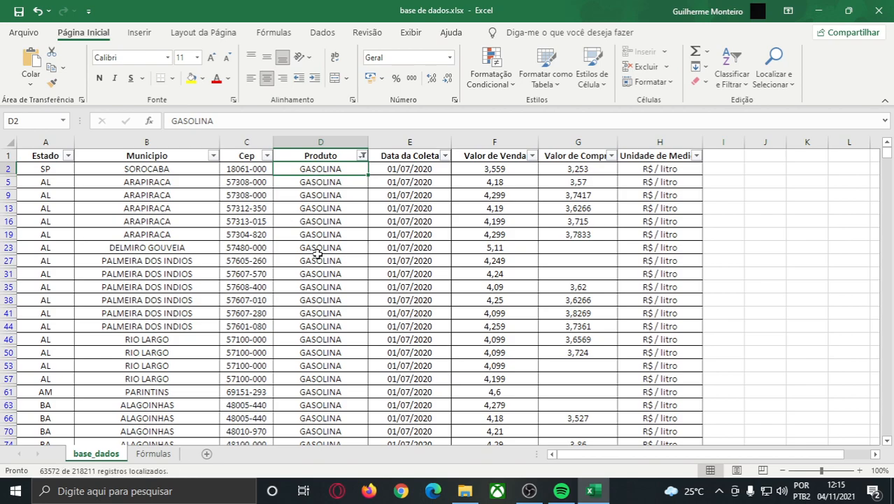
Step: Reset the Produto filter so that all products are included again
{"action": "left_click", "coordinate": [361, 155]}
{"action": "left_click", "coordinate": [232, 310]}
{"action": "left_click", "coordinate": [283, 431]}
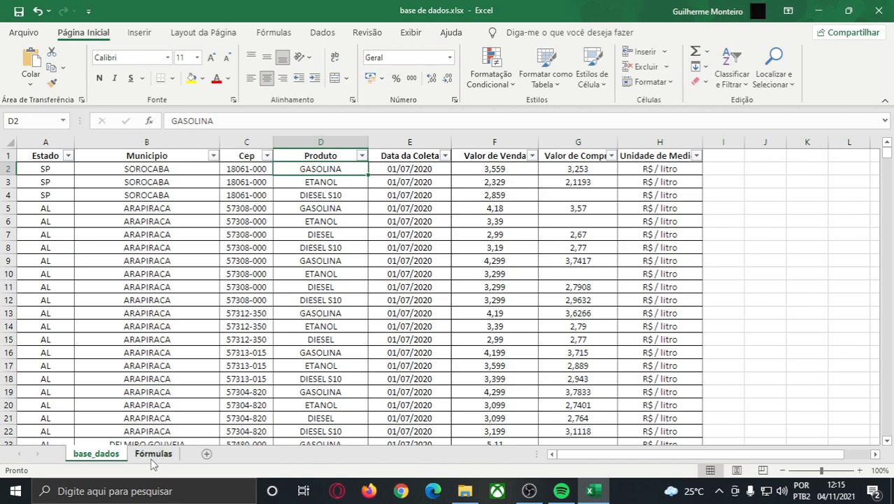
Step: Check the SOMA formula in B1 on the Fórmulas sheet, and select the adjacent cell C1
{"action": "left_click", "coordinate": [153, 453]}
{"action": "left_click", "coordinate": [223, 169]}
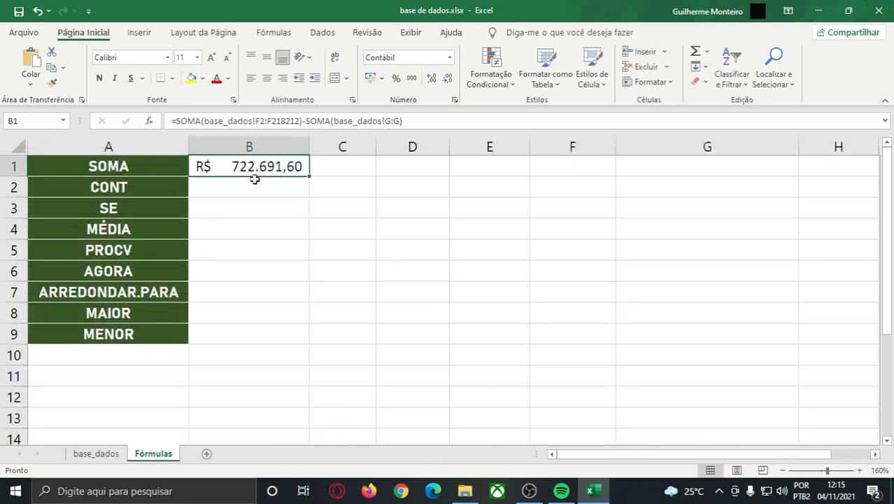
{"action": "key", "text": "Right"}
{"action": "key", "text": "Left"}
{"action": "key", "text": "Right"}
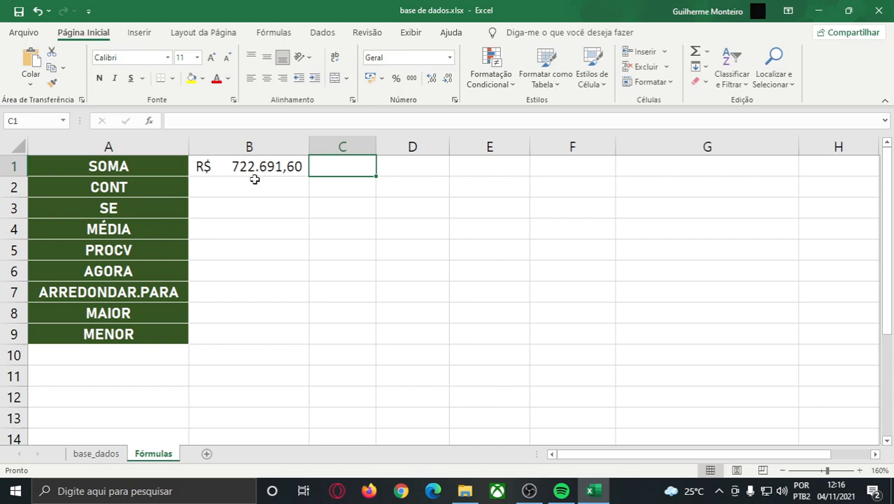
{"action": "key", "text": "Left"}
{"action": "key", "text": "Right"}
Step: Look over the Valor de Venda header and the upper GASOLINA and other Produto entries on base_dados
{"action": "left_click", "coordinate": [98, 456]}
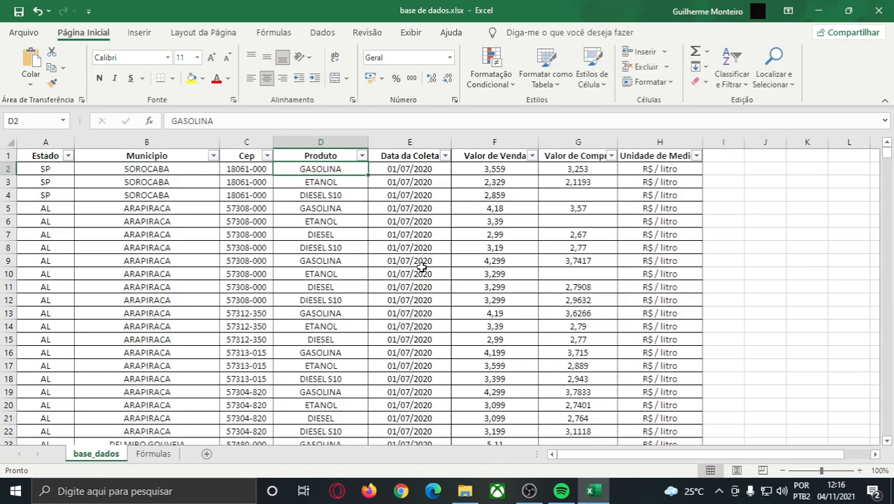
{"action": "left_click", "coordinate": [464, 156]}
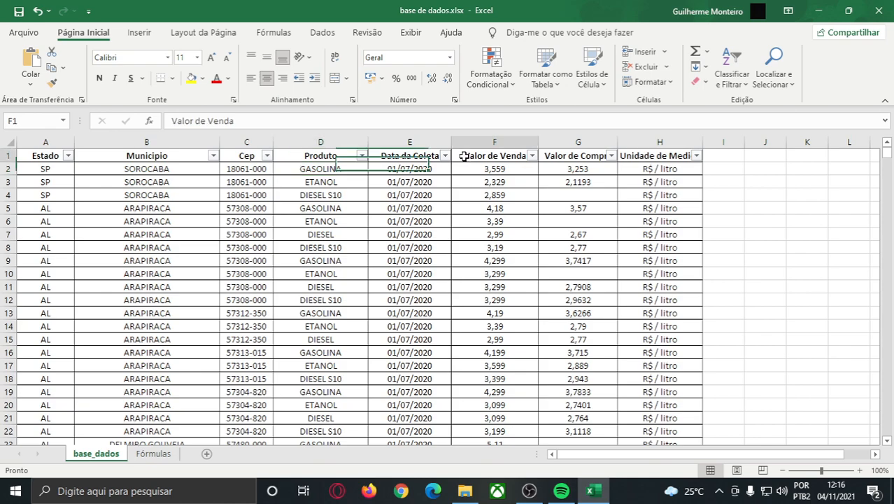
{"action": "left_click", "coordinate": [353, 175]}
{"action": "left_click", "coordinate": [328, 209]}
{"action": "left_click", "coordinate": [313, 240]}
{"action": "left_click", "coordinate": [316, 275]}
{"action": "left_click", "coordinate": [319, 260]}
Step: Start a SOMASE formula in C1 of the Fórmulas sheet with the Produto values base_dados!D2:D218212 as its criteria range
{"action": "left_click", "coordinate": [149, 453]}
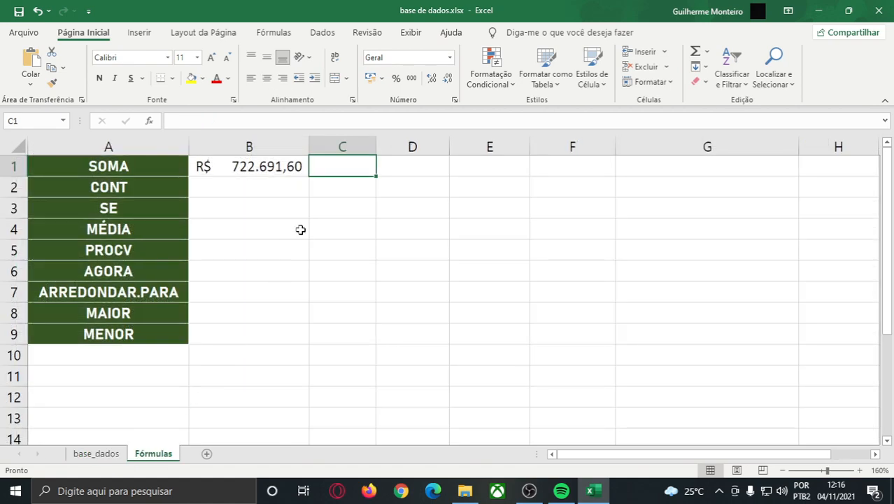
{"action": "type", "text": "="}
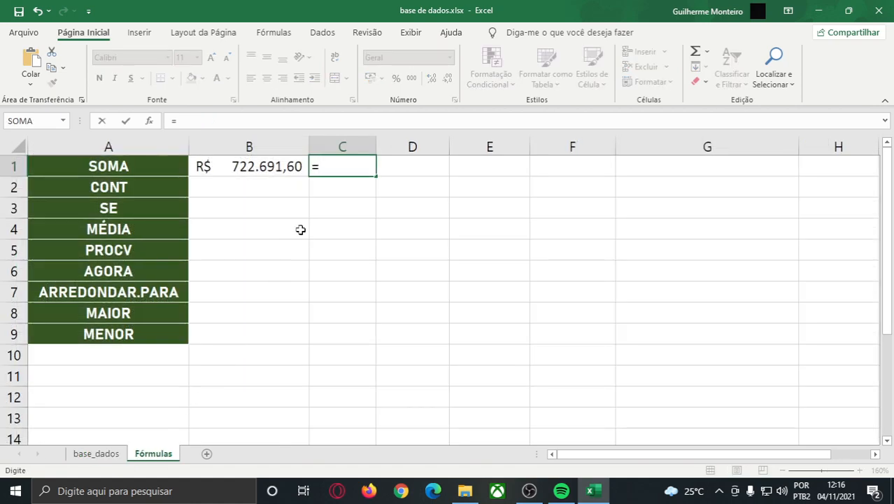
{"action": "type", "text": "SOMA"}
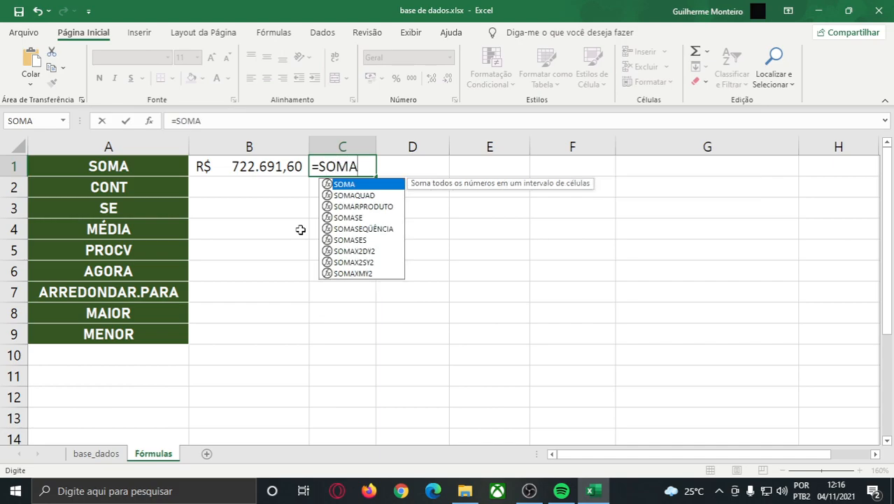
{"action": "type", "text": "SE"}
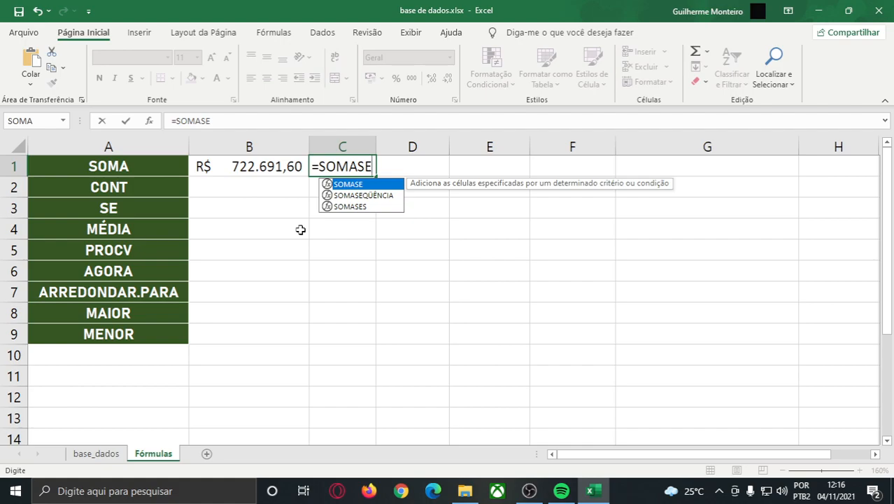
{"action": "type", "text": "("}
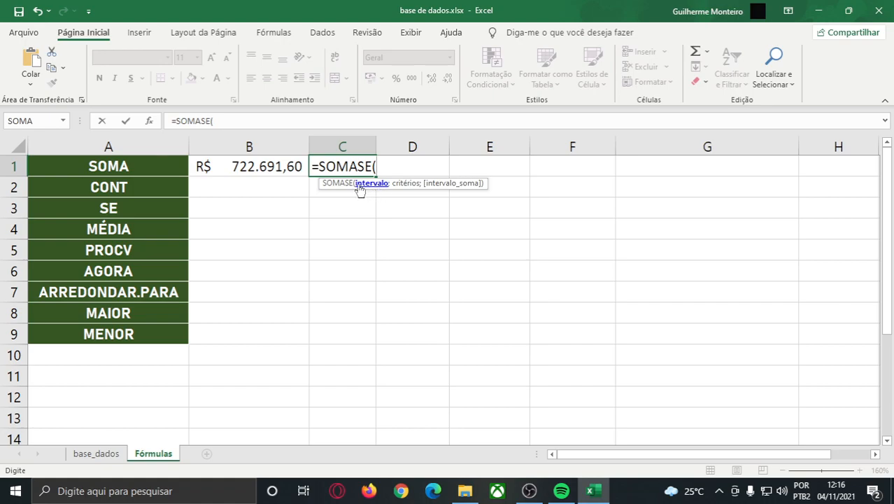
{"action": "left_click", "coordinate": [98, 453]}
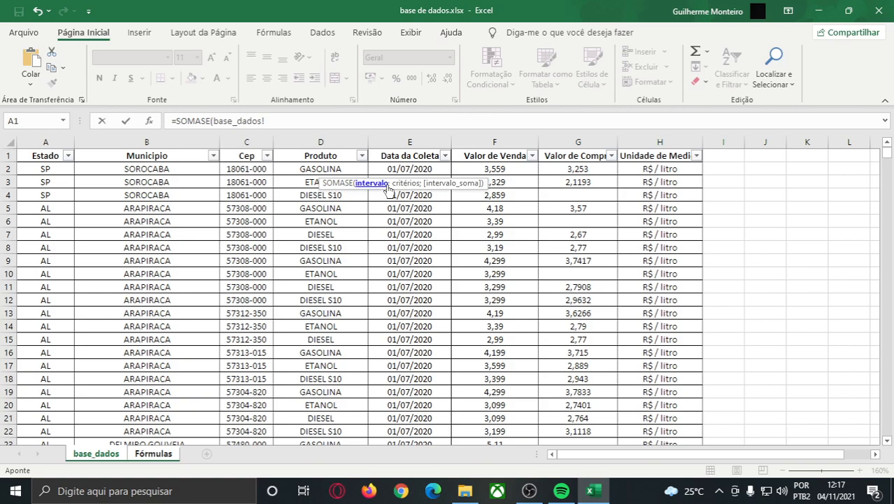
{"action": "left_click", "coordinate": [295, 171]}
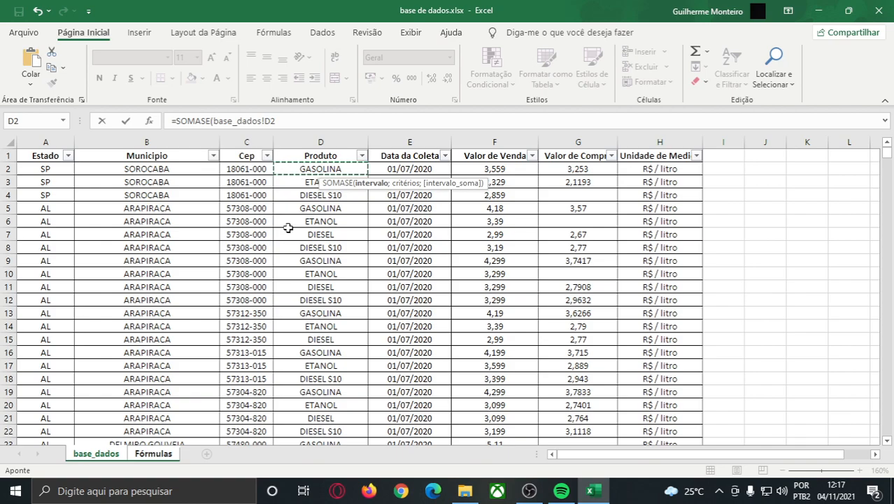
{"action": "key", "text": "ctrl+shift+Down"}
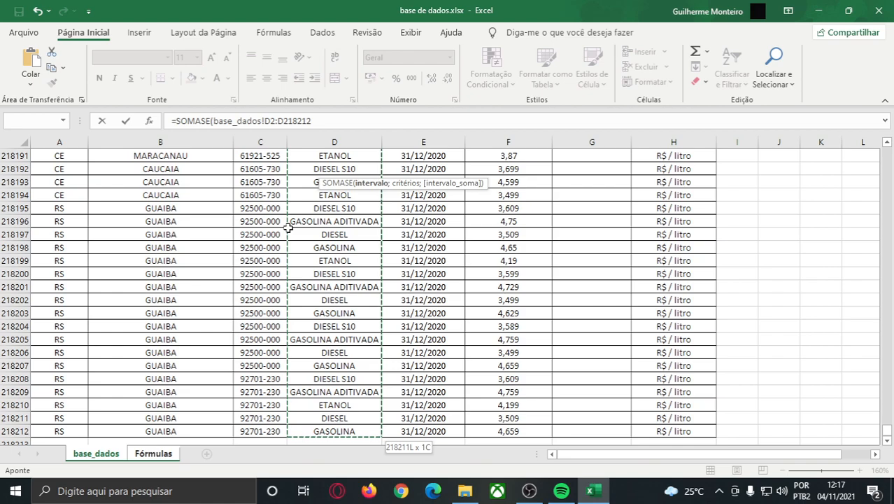
{"action": "type", "text": ";"}
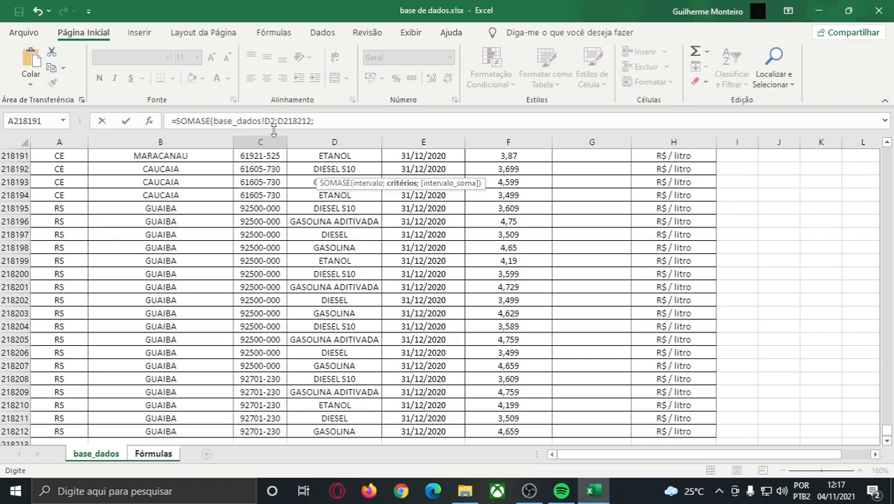
Step: Complete the SOMASE formula with the criterion "GASOLINA" and the Valor de Venda sum range base_dados!F2:F218212
{"action": "left_click", "coordinate": [328, 121]}
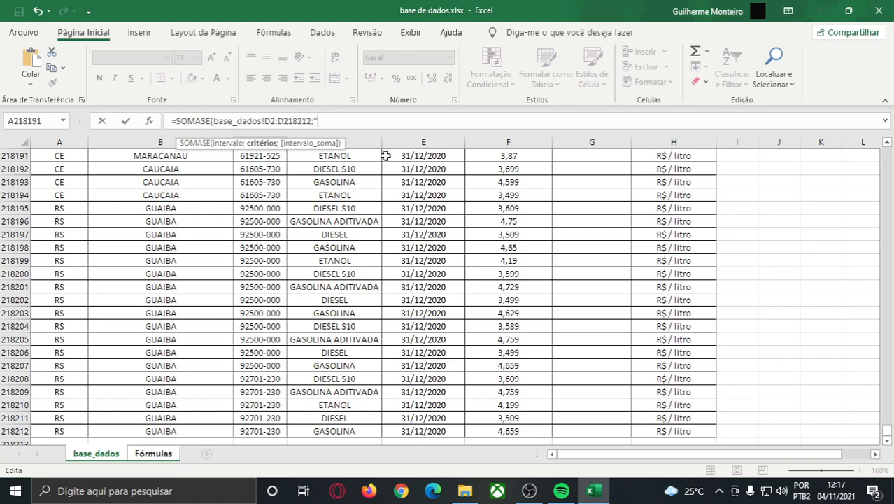
{"action": "type", "text": "ASOLINA\";"}
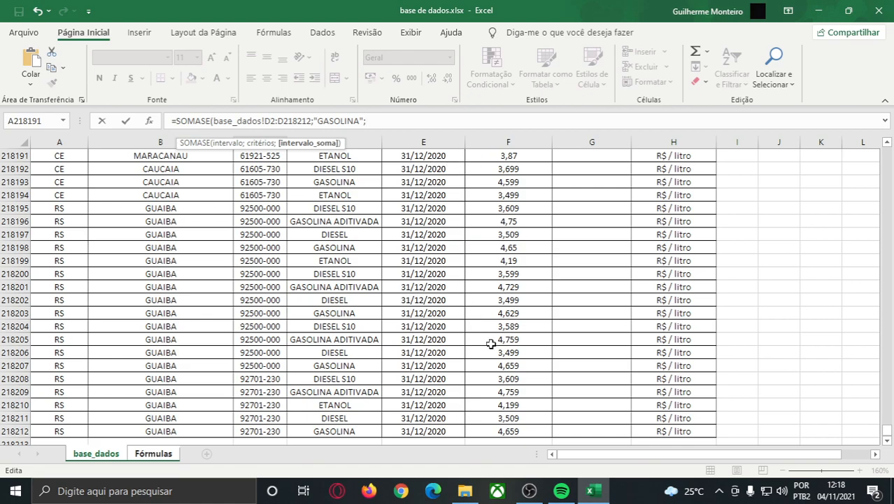
{"action": "left_click", "coordinate": [501, 430]}
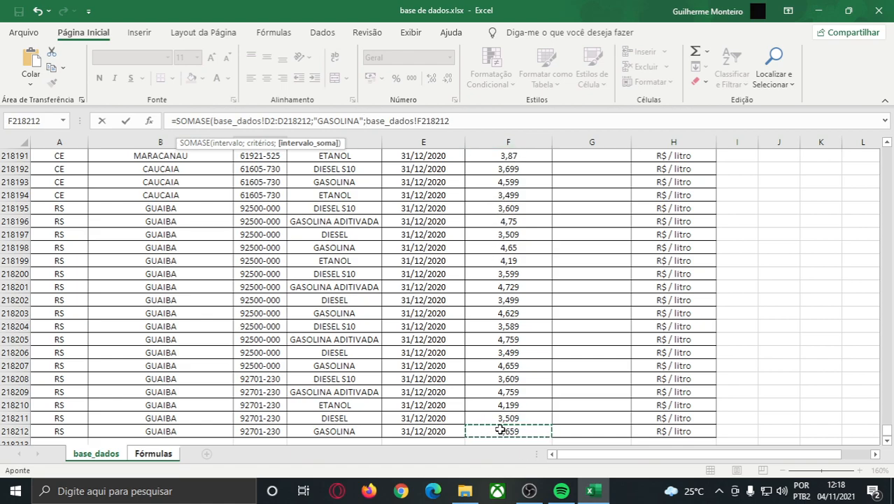
{"action": "key", "text": "ctrl+shift+Up"}
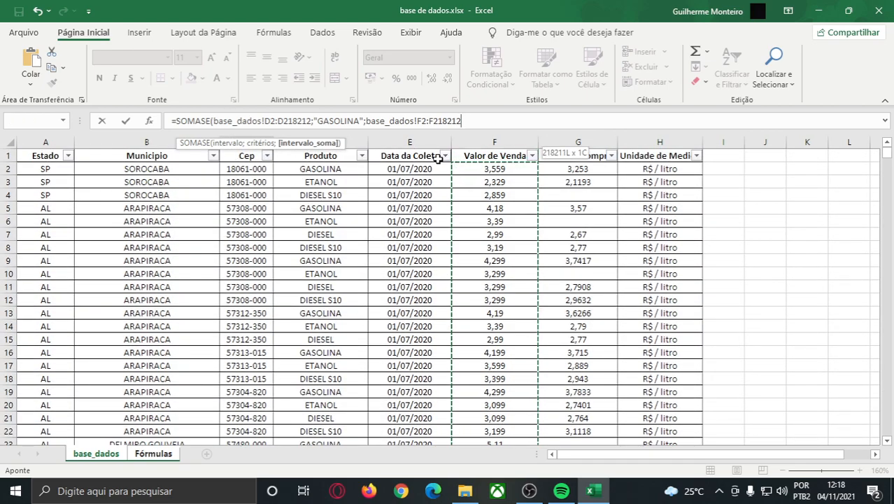
{"action": "type", "text": ")"}
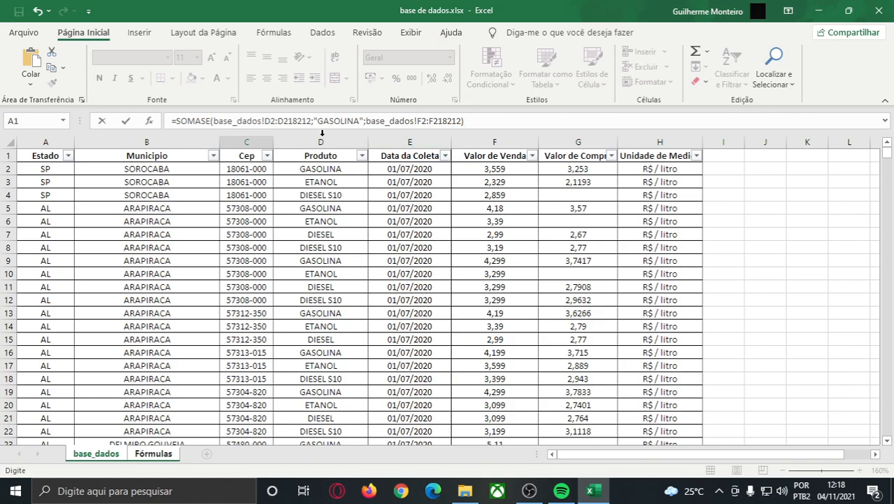
Step: Review the SOMASE formula's criteria range, GASOLINA criterion and sum range, and enter the formula in C1
{"action": "left_click_drag", "start_coordinate": [178, 121], "coordinate": [210, 121]}
{"action": "left_click_drag", "start_coordinate": [416, 121], "coordinate": [461, 121]}
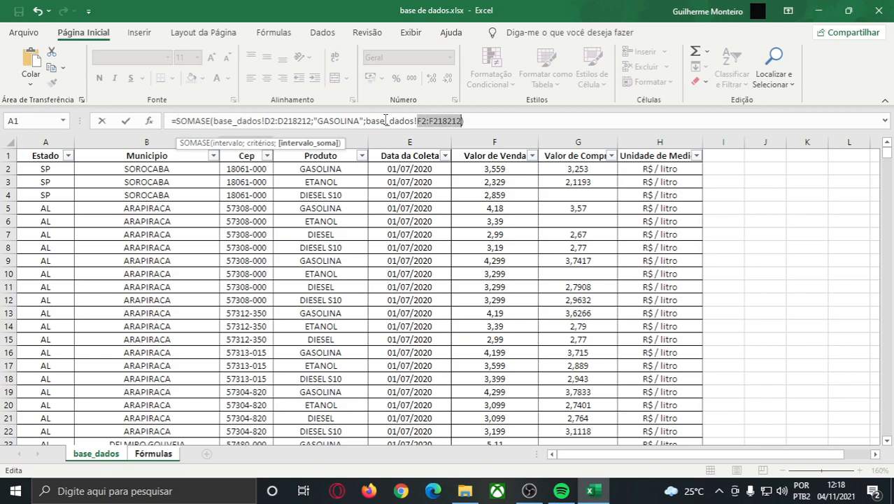
{"action": "left_click_drag", "start_coordinate": [265, 120], "coordinate": [357, 121]}
{"action": "left_click", "coordinate": [352, 121]}
{"action": "double_click", "coordinate": [344, 122]}
{"action": "left_click_drag", "start_coordinate": [265, 120], "coordinate": [312, 120]}
{"action": "left_click_drag", "start_coordinate": [418, 121], "coordinate": [466, 121]}
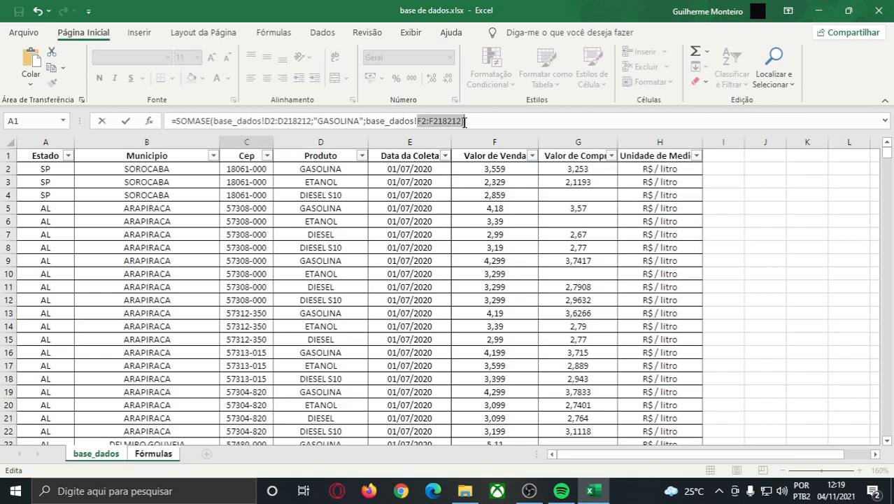
{"action": "left_click", "coordinate": [434, 121]}
{"action": "key", "text": "Return"}
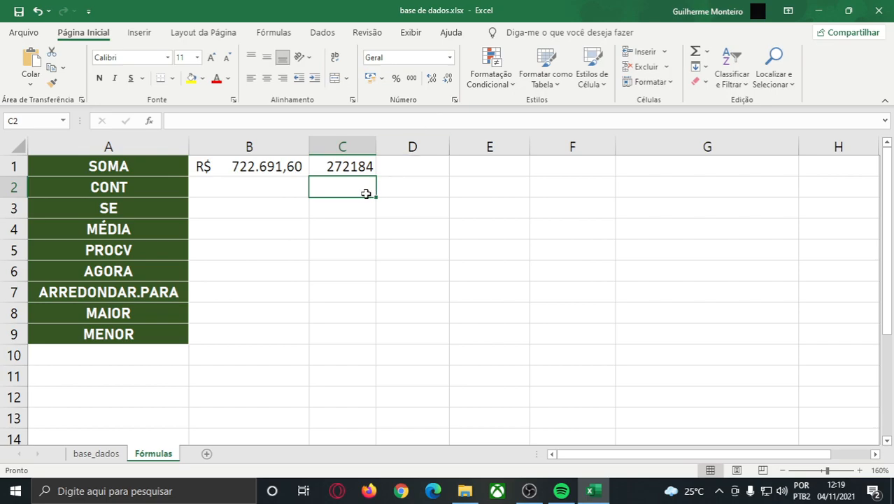
Step: Apply the accounting currency format to the SOMASE result in C1 and adjust column C's width to suit the amount
{"action": "left_click", "coordinate": [349, 170]}
{"action": "left_click", "coordinate": [370, 78]}
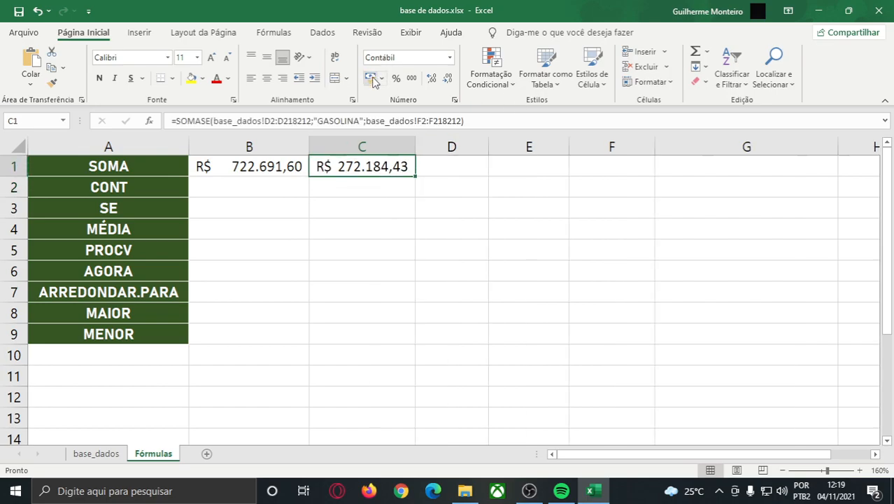
{"action": "left_click_drag", "start_coordinate": [414, 142], "coordinate": [440, 143]}
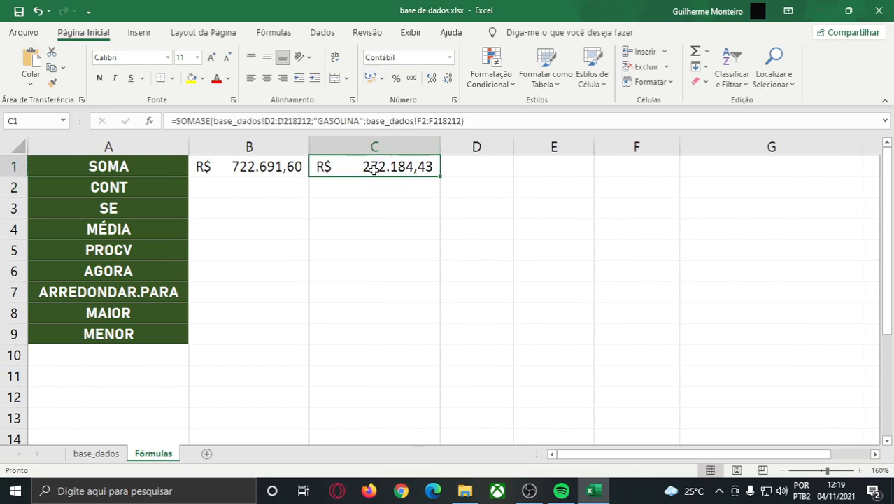
{"action": "left_click", "coordinate": [359, 190]}
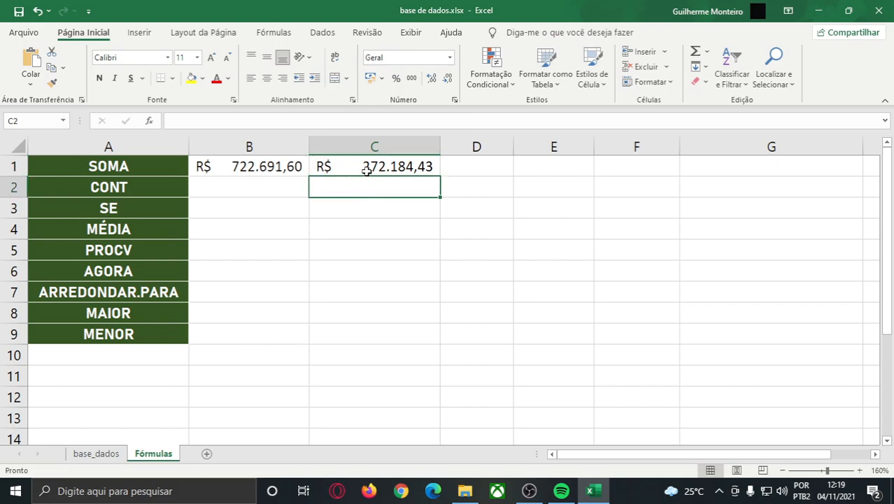
{"action": "left_click", "coordinate": [366, 170]}
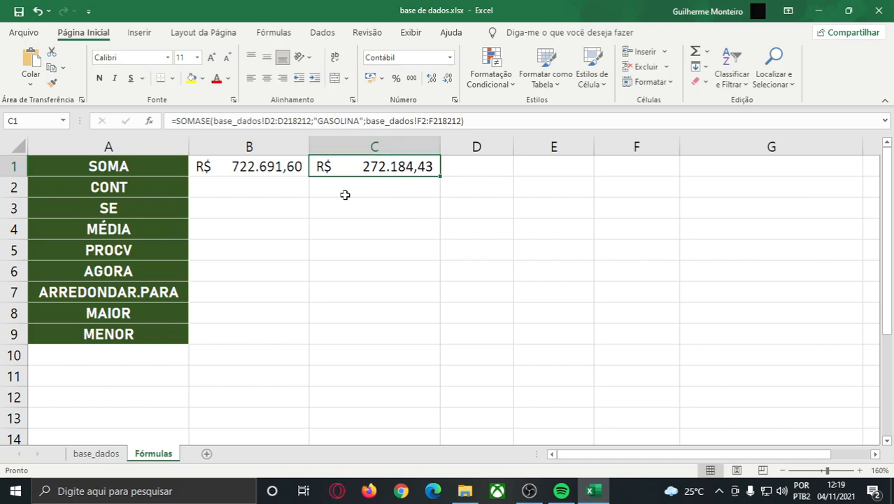
{"action": "left_click_drag", "start_coordinate": [432, 147], "coordinate": [424, 147]}
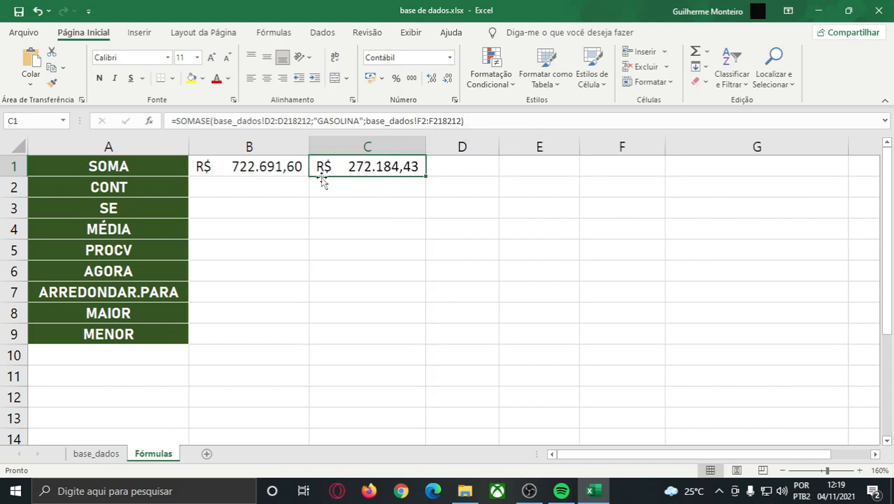
Step: Check the GASOLINA criterion in C1's formula and compare the SOMASE result with the SOMA total in B1
{"action": "left_click", "coordinate": [317, 121]}
{"action": "left_click_drag", "start_coordinate": [318, 121], "coordinate": [357, 121]}
{"action": "key", "text": "Return"}
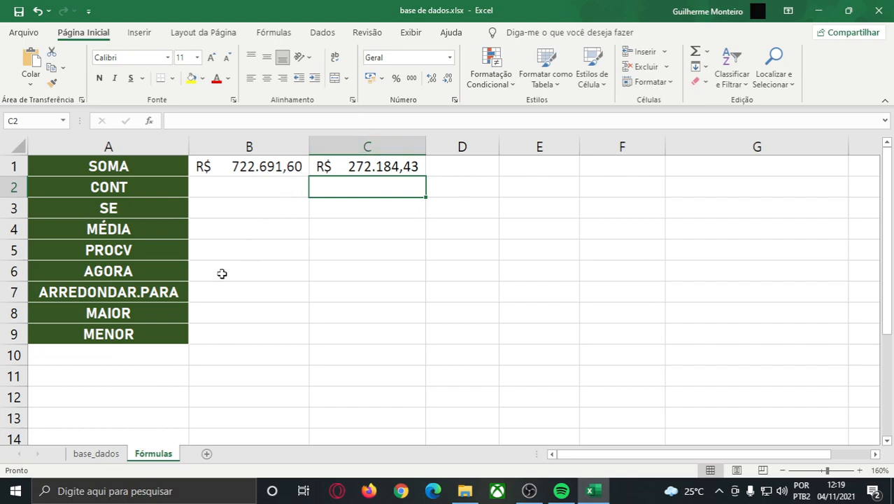
{"action": "left_click", "coordinate": [360, 161]}
{"action": "left_click", "coordinate": [282, 165]}
{"action": "left_click", "coordinate": [318, 165]}
{"action": "left_click", "coordinate": [286, 163]}
{"action": "left_click", "coordinate": [322, 166]}
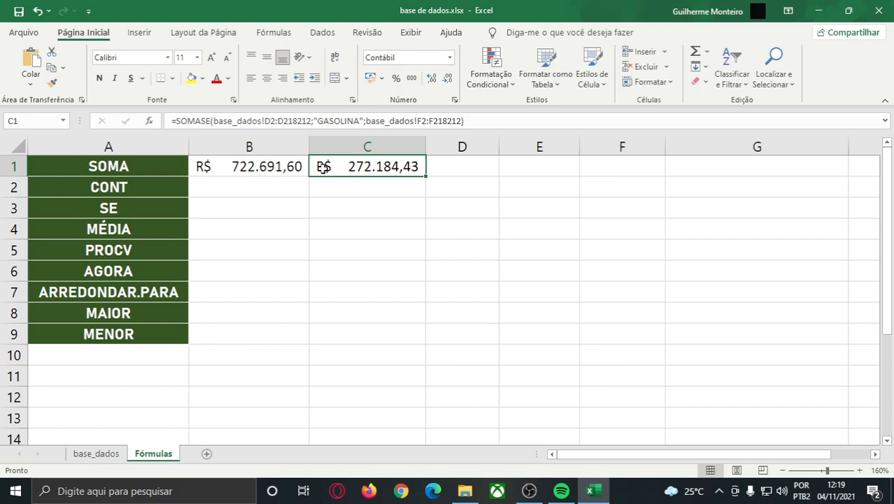
Step: Look at the CONT row on the Fórmulas sheet and select its empty cell B2
{"action": "left_click", "coordinate": [289, 190]}
{"action": "left_click", "coordinate": [126, 189]}
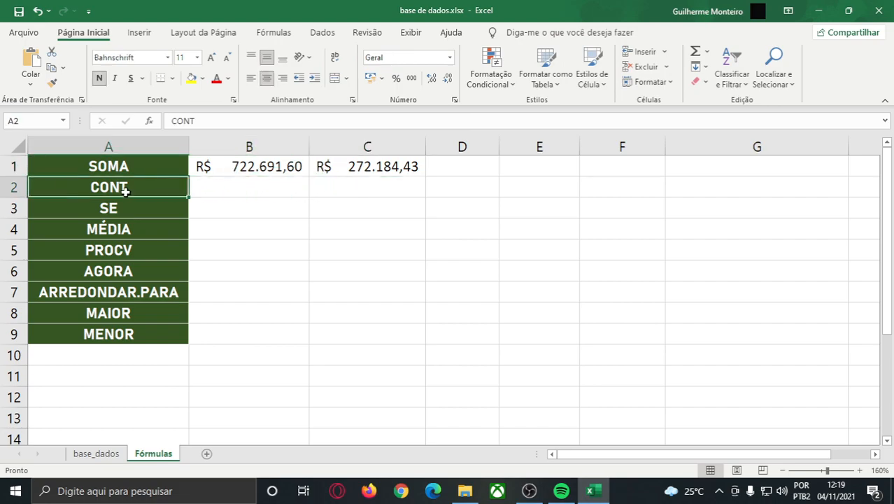
{"action": "left_click", "coordinate": [217, 187]}
{"action": "left_click", "coordinate": [319, 190]}
{"action": "left_click", "coordinate": [124, 185]}
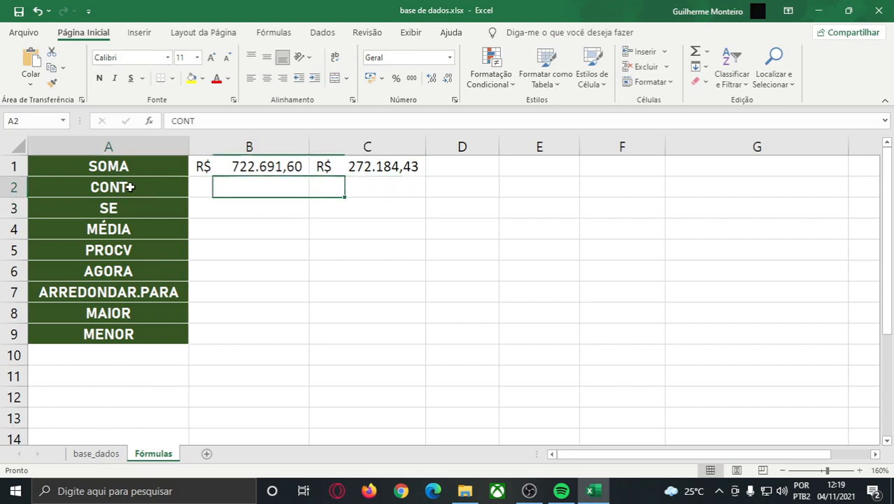
{"action": "left_click", "coordinate": [215, 184]}
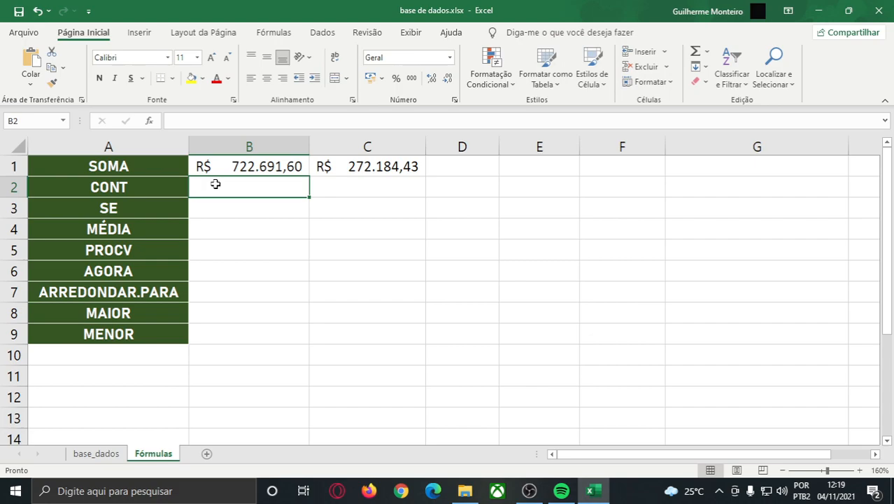
Step: Browse the municipalities available in the Municipio filter list on the base_dados sheet
{"action": "left_click", "coordinate": [87, 455]}
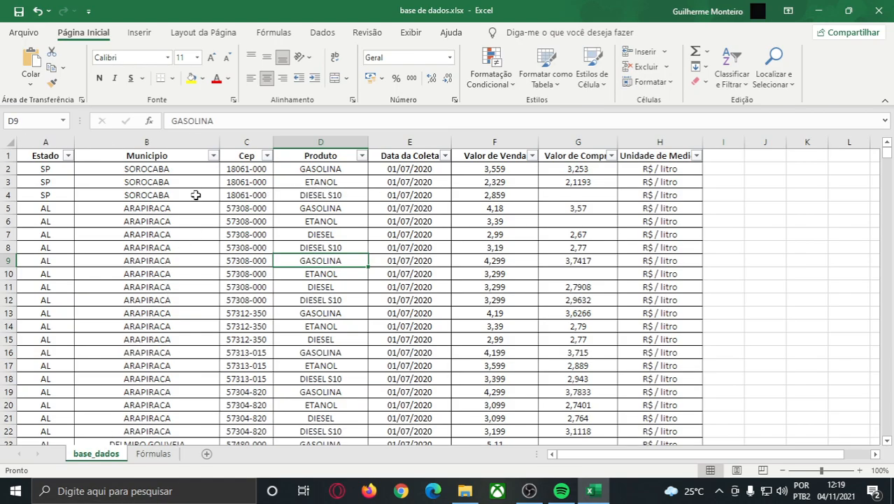
{"action": "left_click", "coordinate": [170, 173]}
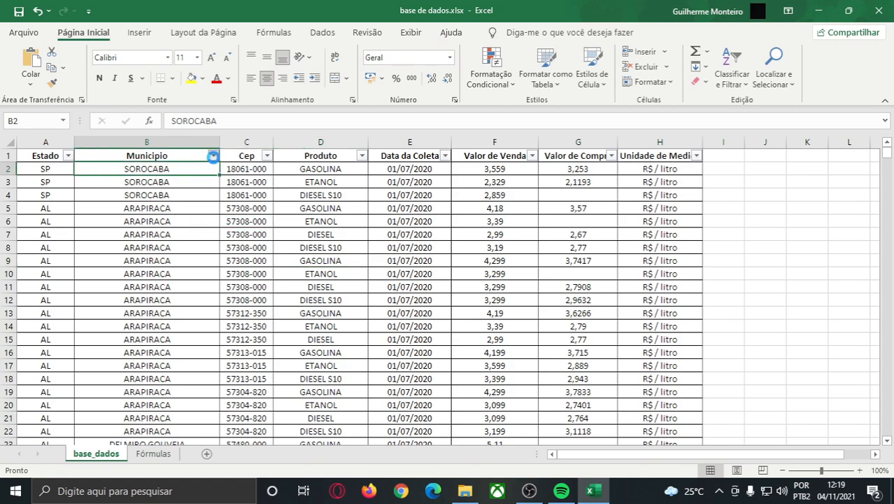
{"action": "left_click", "coordinate": [213, 155]}
{"action": "scroll", "coordinate": [157, 350], "scroll_direction": "down", "scroll_amount": 3}
{"action": "scroll", "coordinate": [157, 350], "scroll_direction": "down", "scroll_amount": 15}
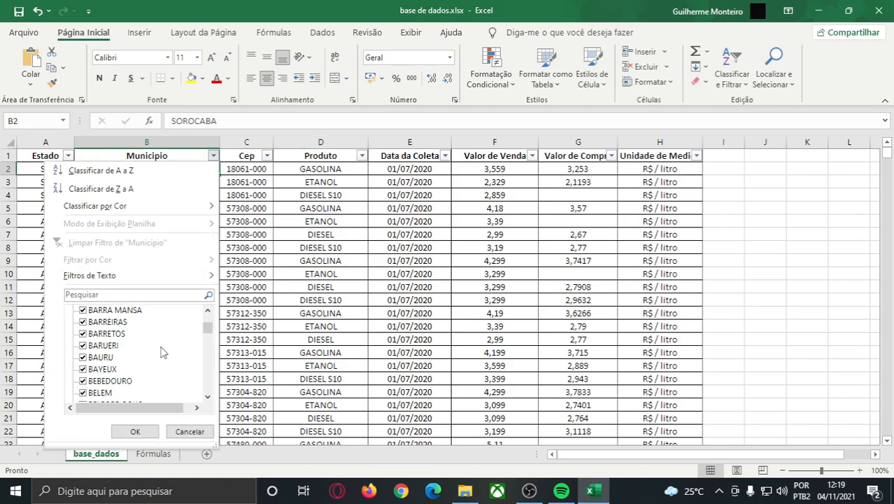
{"action": "scroll", "coordinate": [173, 352], "scroll_direction": "down", "scroll_amount": 16}
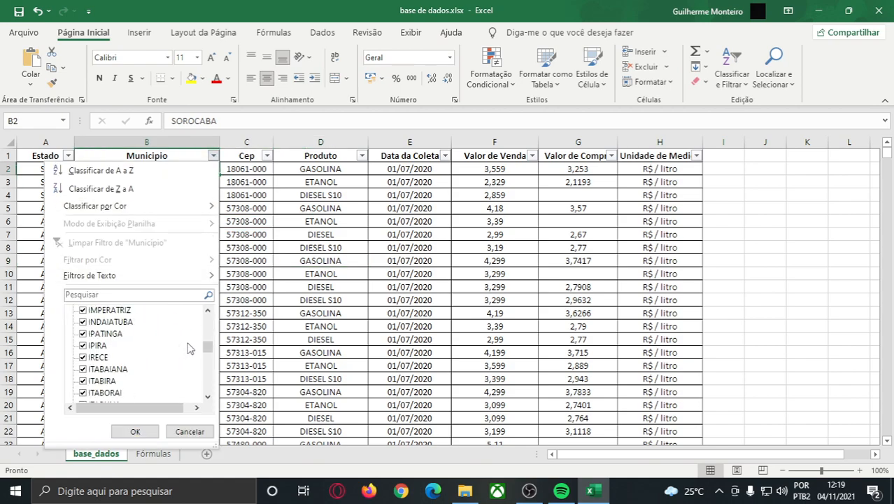
{"action": "scroll", "coordinate": [194, 359], "scroll_direction": "down", "scroll_amount": 16}
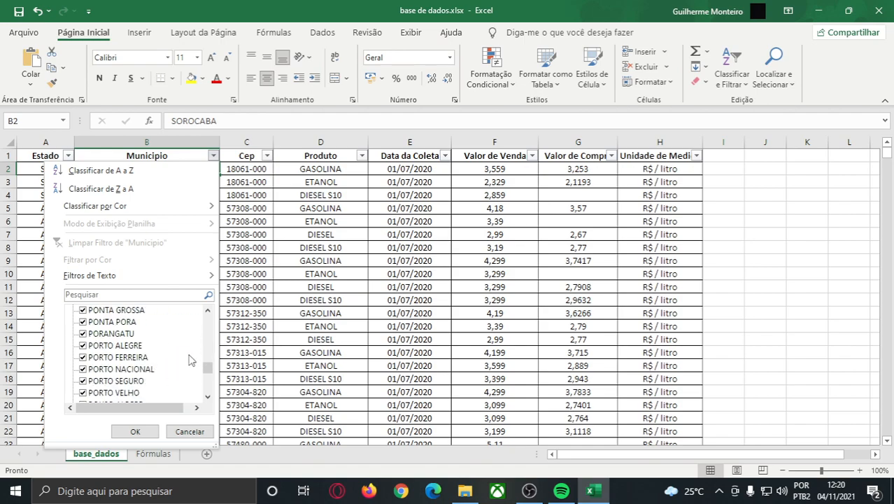
{"action": "scroll", "coordinate": [187, 360], "scroll_direction": "down", "scroll_amount": 8}
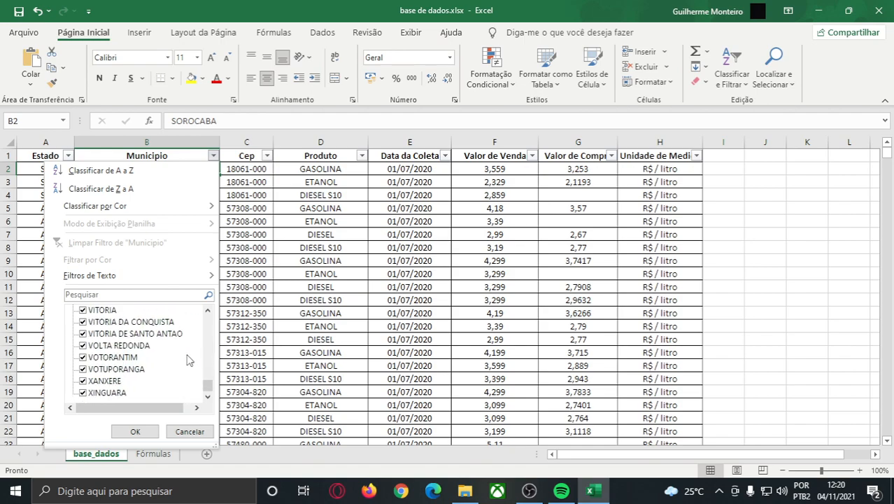
{"action": "scroll", "coordinate": [188, 360], "scroll_direction": "up", "scroll_amount": 10}
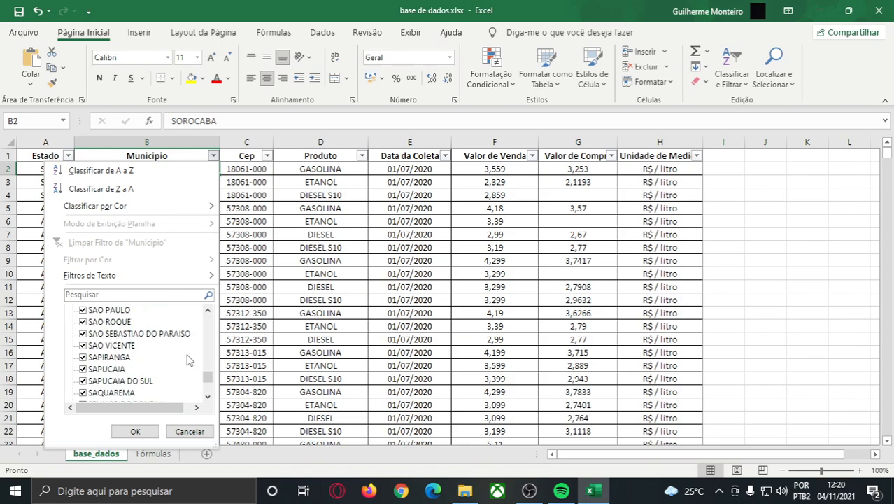
{"action": "scroll", "coordinate": [150, 383], "scroll_direction": "down", "scroll_amount": 4}
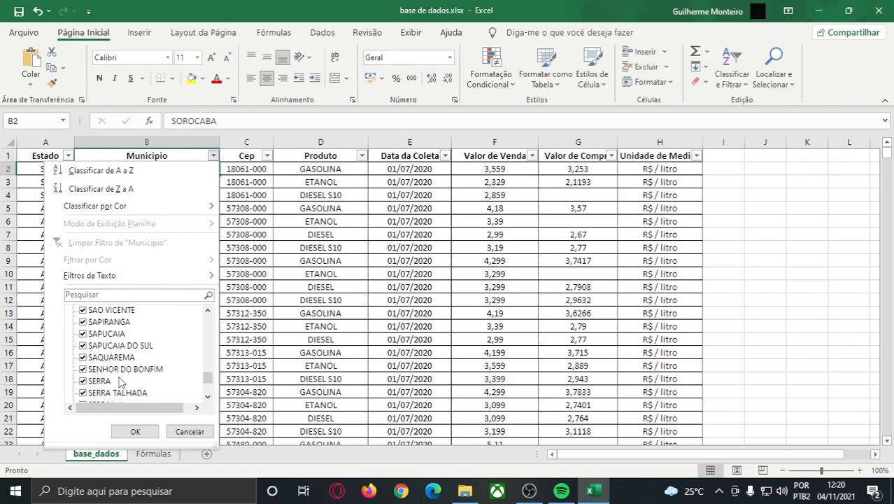
{"action": "scroll", "coordinate": [119, 374], "scroll_direction": "up", "scroll_amount": 7}
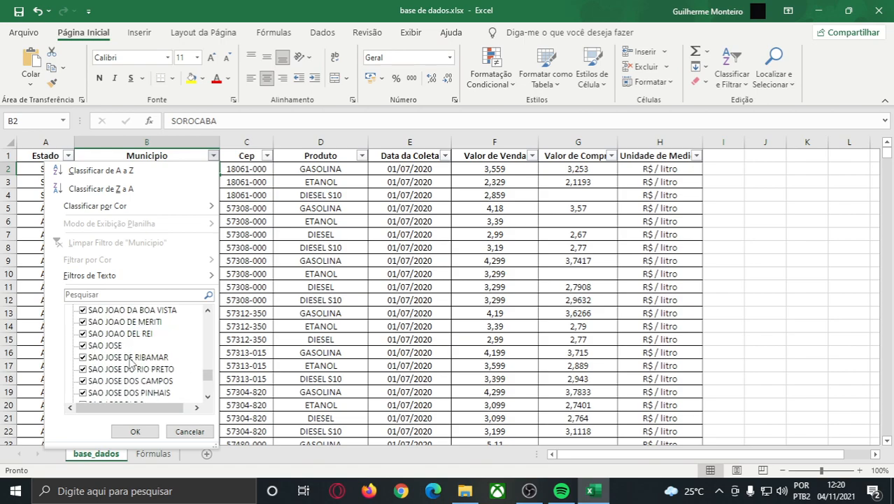
{"action": "scroll", "coordinate": [130, 362], "scroll_direction": "up", "scroll_amount": 6}
{"action": "scroll", "coordinate": [126, 361], "scroll_direction": "down", "scroll_amount": 3}
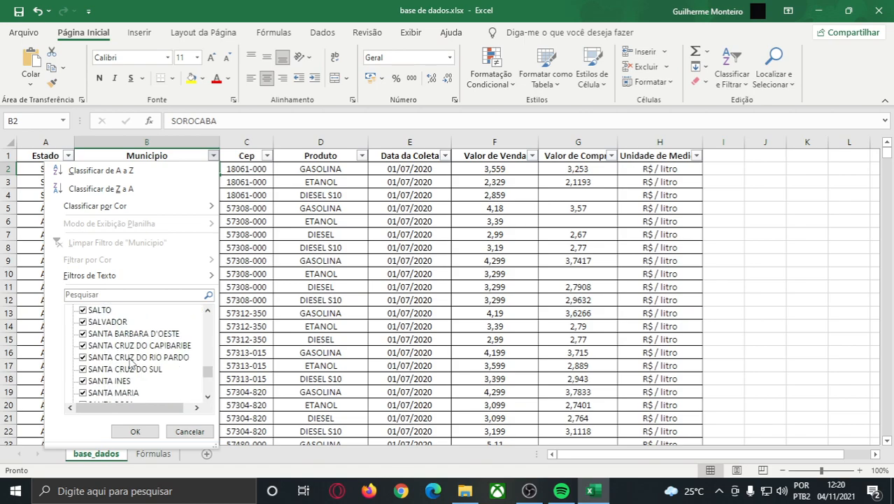
{"action": "scroll", "coordinate": [123, 360], "scroll_direction": "up", "scroll_amount": 1}
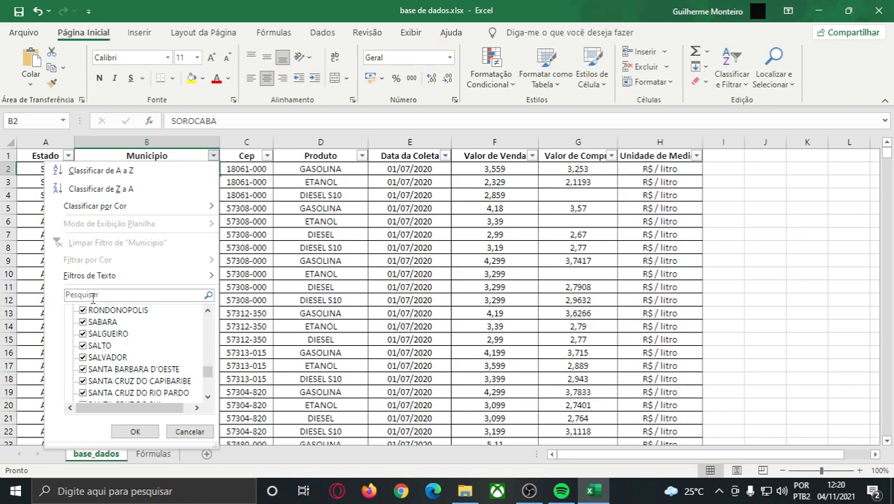
{"action": "scroll", "coordinate": [123, 344], "scroll_direction": "up", "scroll_amount": 10}
{"action": "left_click_drag", "start_coordinate": [207, 369], "coordinate": [206, 319]}
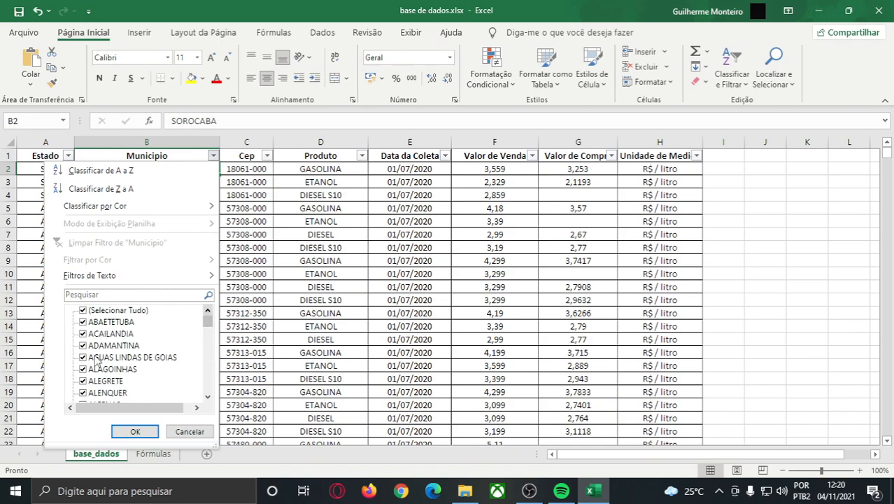
Step: Filter the Municipio column to SALVADOR and check the extent of the filtered rows
{"action": "left_click", "coordinate": [78, 297]}
{"action": "type", "text": "SALVADOR"}
{"action": "key", "text": "Return"}
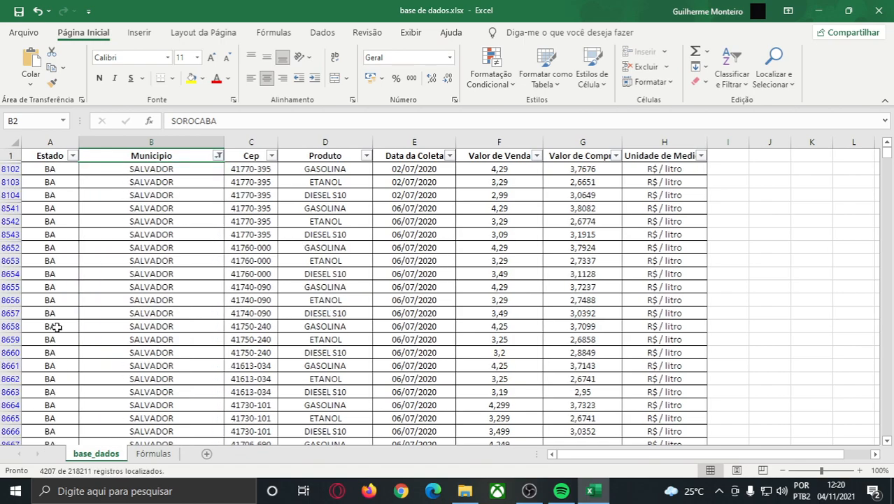
{"action": "left_click", "coordinate": [116, 168]}
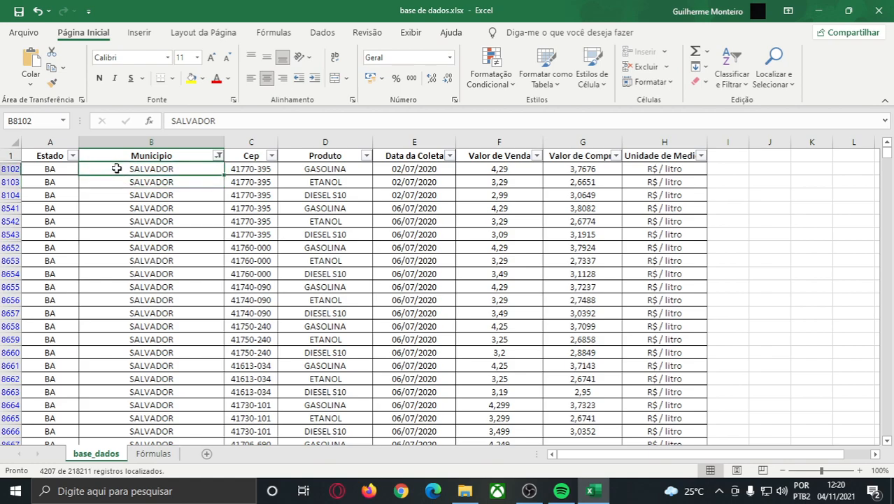
{"action": "key", "text": "ctrl+Down"}
{"action": "key", "text": "ctrl+Up"}
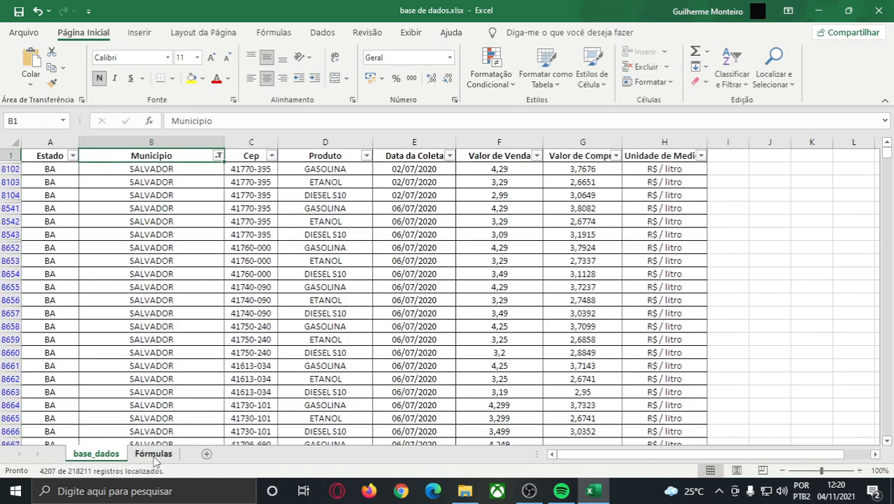
Step: Reset the Municipio filter to include all municipalities and return to the Fórmulas sheet
{"action": "left_click", "coordinate": [218, 155]}
{"action": "left_click", "coordinate": [96, 312]}
{"action": "left_click", "coordinate": [139, 431]}
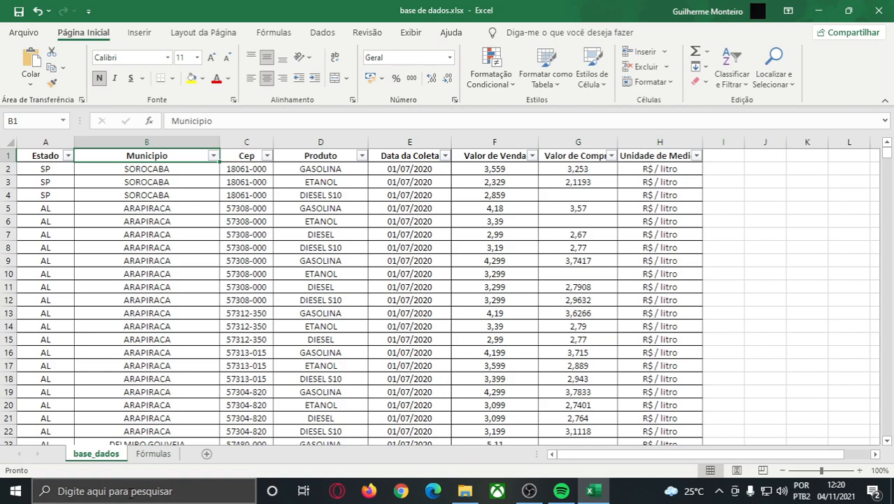
{"action": "left_click", "coordinate": [143, 454]}
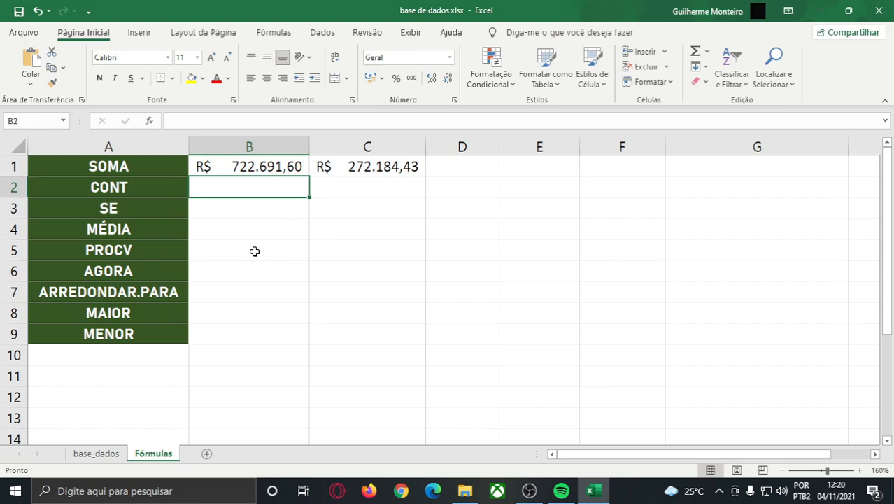
Step: Start a =CONT. formula in cell B2 and compare the descriptions of CONT.NÚM, CONT.SE, CONT.SES and CONT.VALORES
{"action": "type", "text": "="}
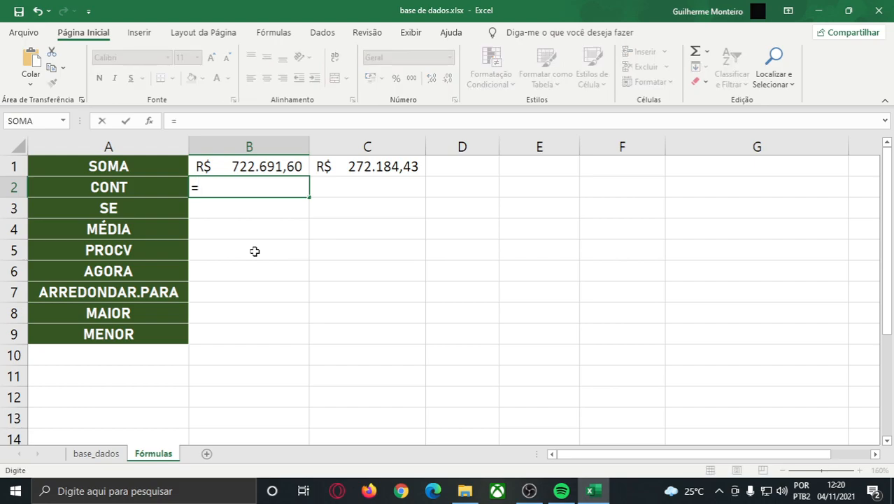
{"action": "type", "text": "COPNT"}
{"action": "key", "text": "BackSpace"}
{"action": "key", "text": "BackSpace"}
{"action": "key", "text": "BackSpace"}
{"action": "type", "text": "NT"}
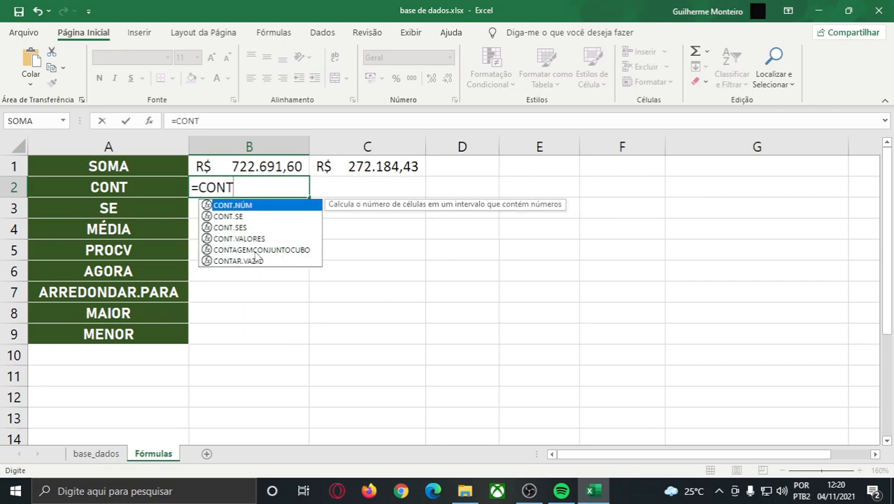
{"action": "type", "text": "."}
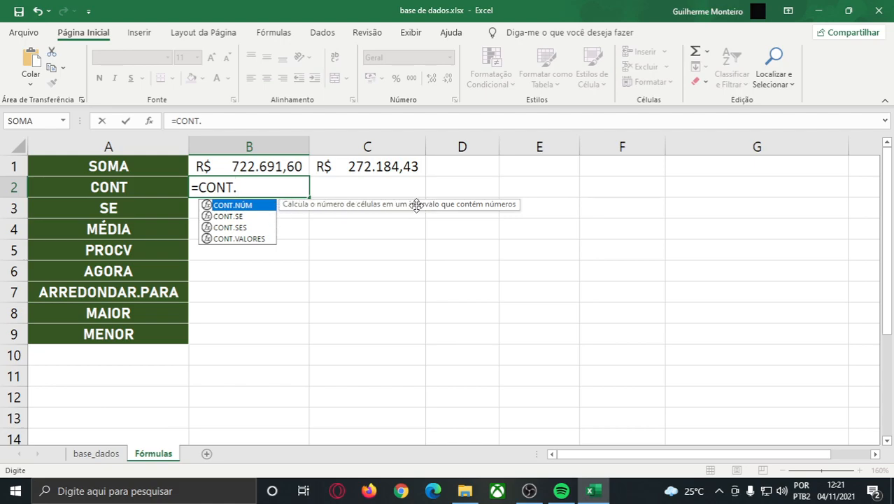
{"action": "key", "text": "Down"}
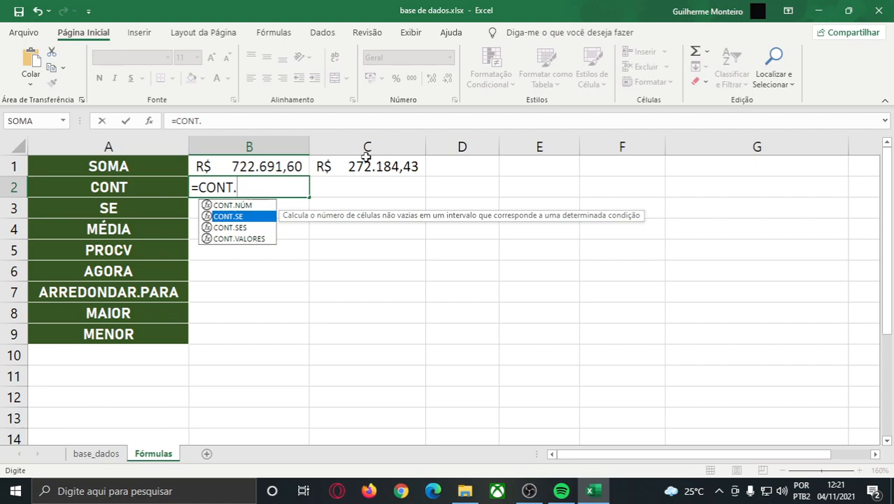
{"action": "key", "text": "Down"}
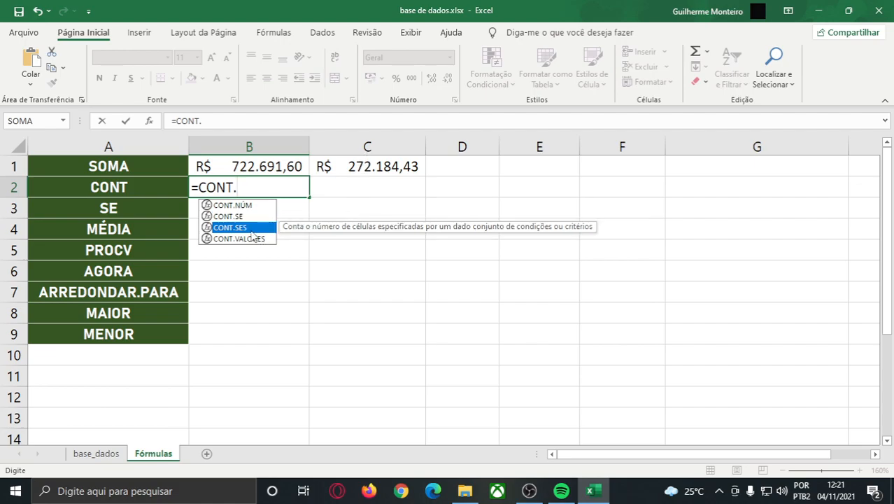
{"action": "key", "text": "Up"}
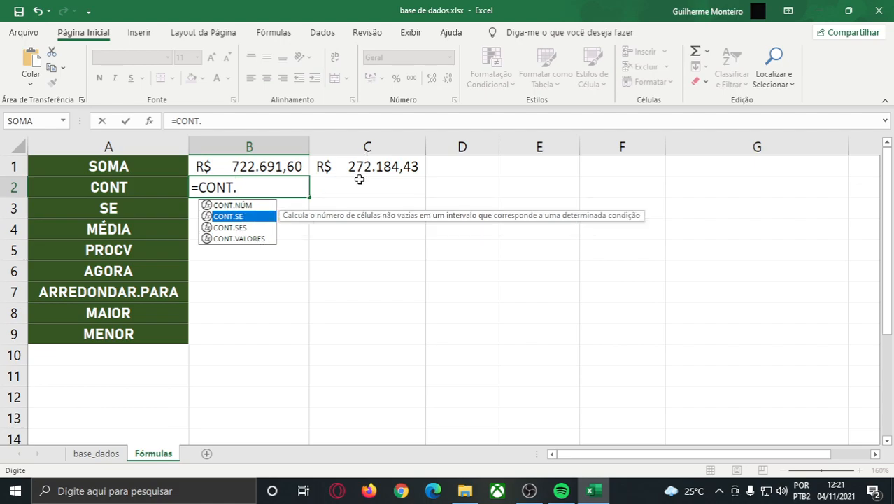
{"action": "key", "text": "Down"}
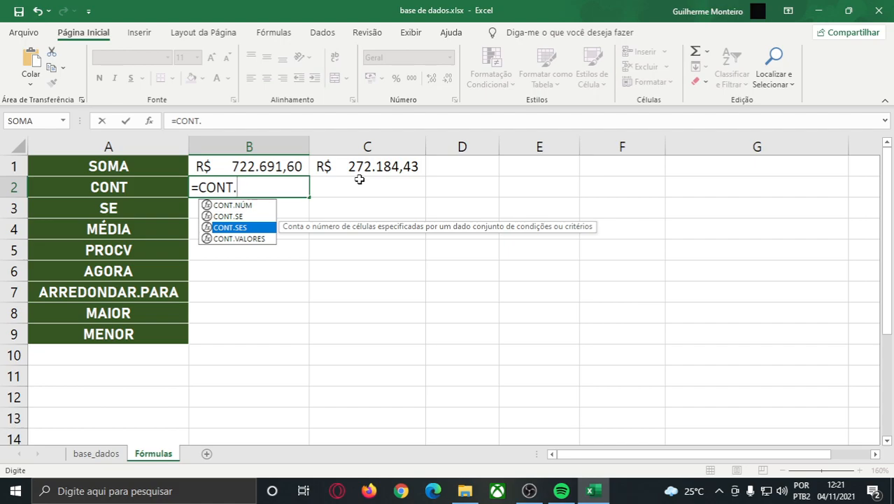
{"action": "key", "text": "Down"}
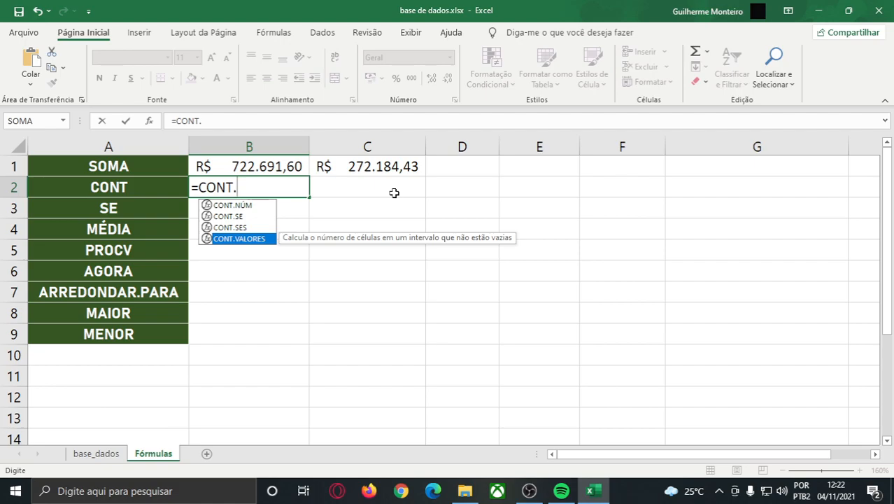
Step: Complete the formula in B2 as =CONT.VALORES(base_dados!B2:B218212) to count the filled Municipio cells
{"action": "key", "text": "Tab"}
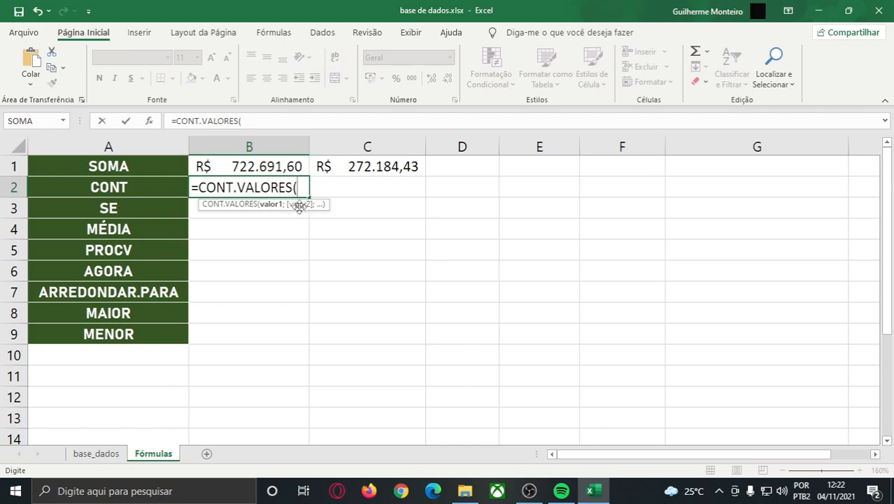
{"action": "left_click", "coordinate": [88, 456]}
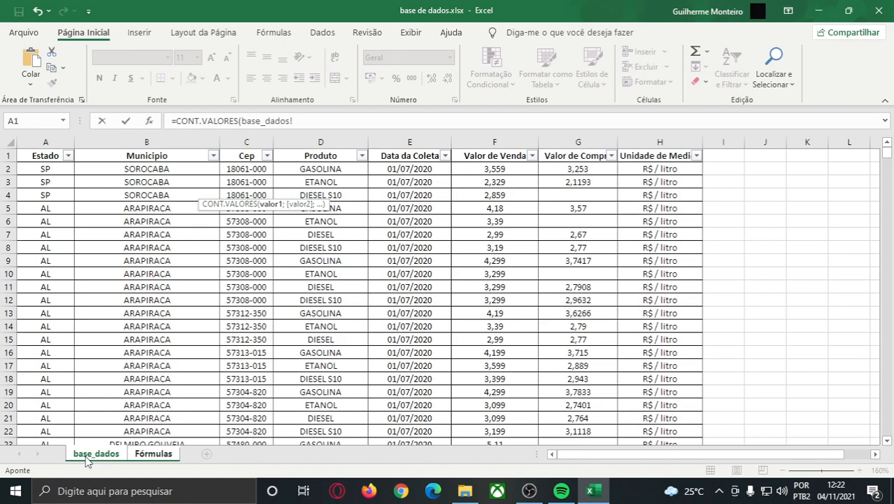
{"action": "left_click", "coordinate": [181, 170]}
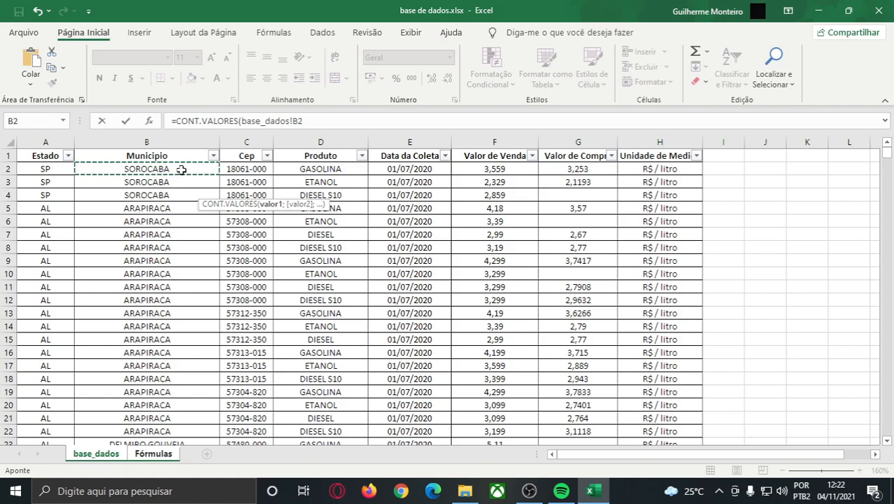
{"action": "key", "text": "ctrl+shift+Down"}
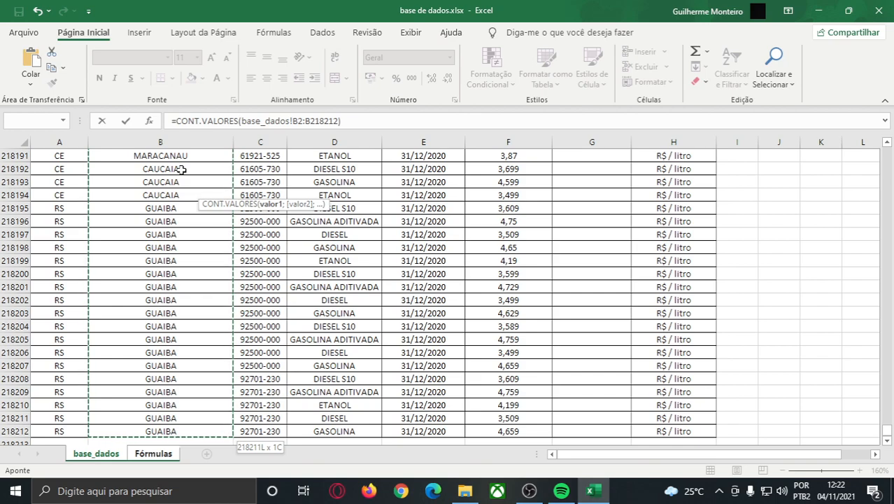
{"action": "type", "text": ")"}
{"action": "key", "text": "Return"}
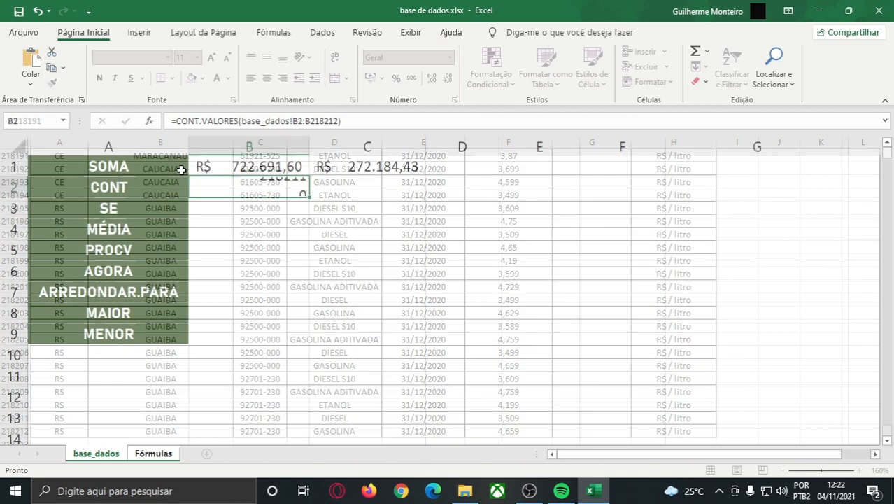
{"action": "key", "text": "Up"}
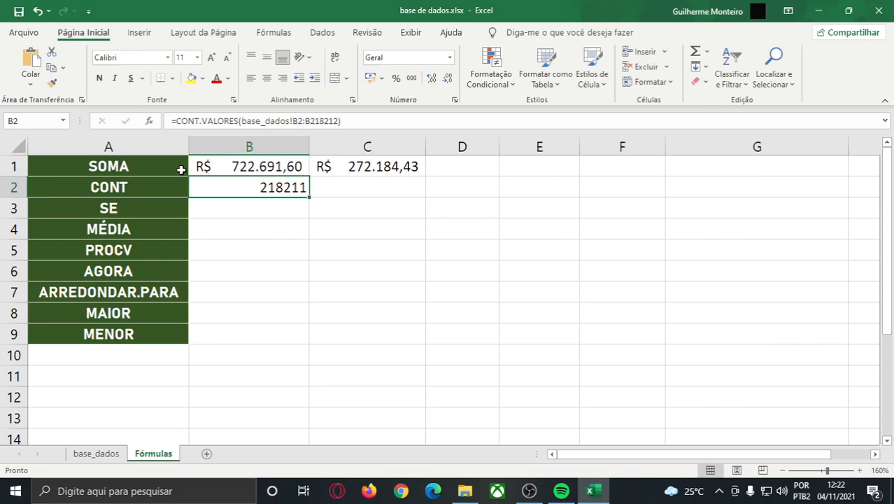
{"action": "key", "text": "Left"}
{"action": "key", "text": "Right"}
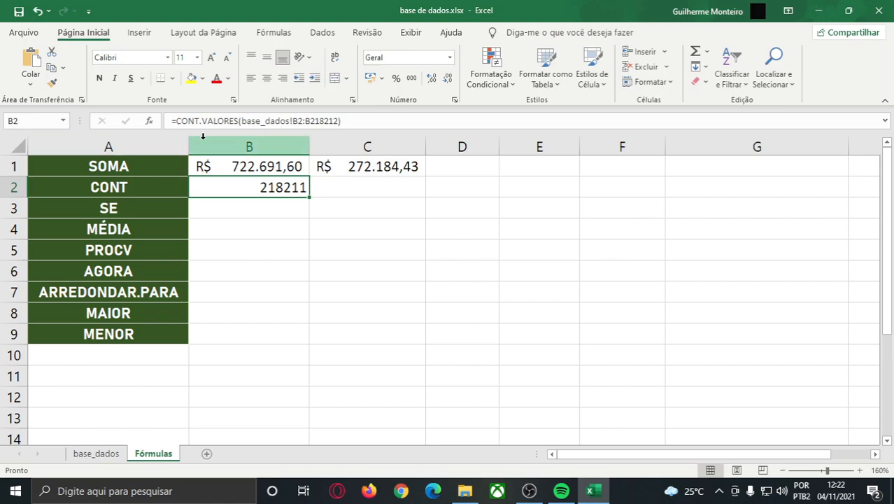
Step: Change the formula in B2 to =CONT.SE(base_dados!B2:B218212;"SALVADOR") to count the Salvador rows
{"action": "left_click", "coordinate": [224, 122]}
{"action": "left_click_drag", "start_coordinate": [356, 122], "coordinate": [203, 118]}
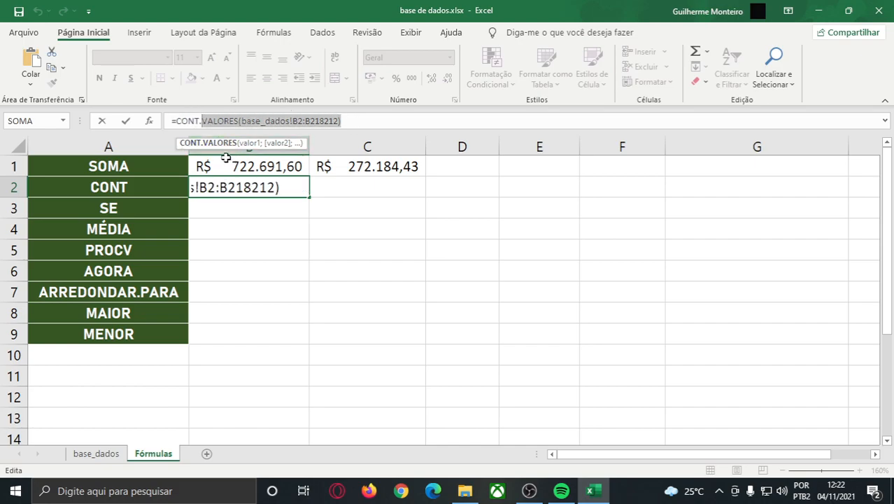
{"action": "type", "text": "E("}
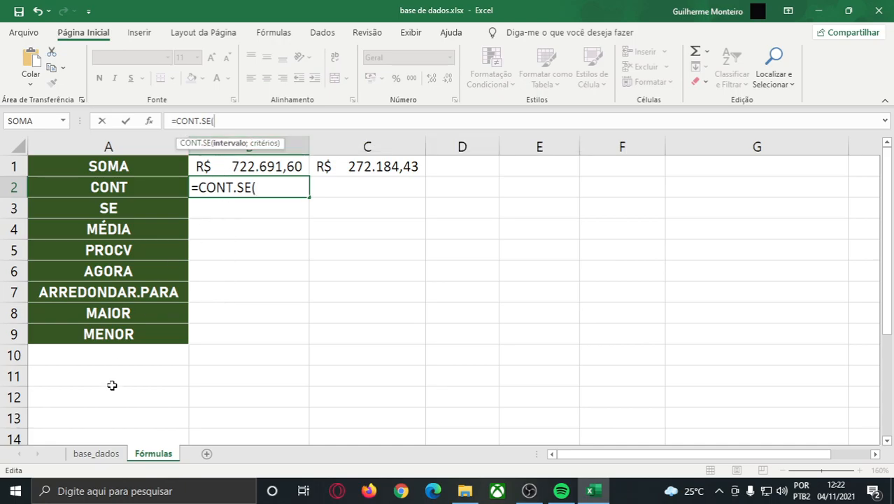
{"action": "left_click", "coordinate": [98, 453]}
{"action": "left_click", "coordinate": [157, 431]}
{"action": "key", "text": "ctrl+shift+Up"}
{"action": "key", "text": "shift+Down"}
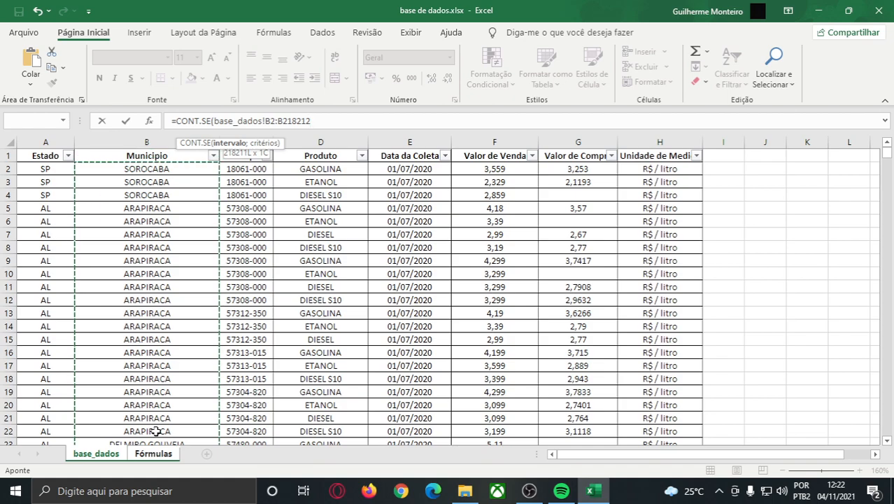
{"action": "type", "text": ";\"SAL"}
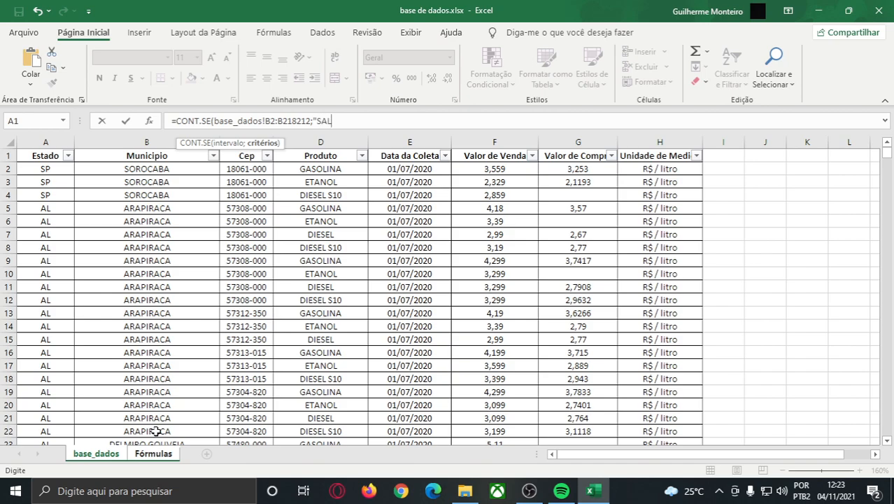
{"action": "type", "text": "VADOR"}
{"action": "type", "text": ")"}
{"action": "key", "text": "Return"}
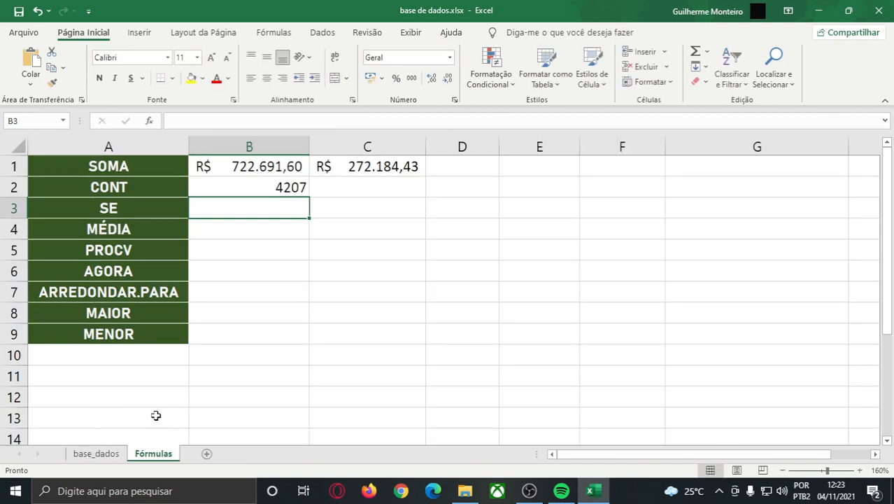
Step: Review the CONT.SE formula in B2 and examine the product, date, sale and purchase value entries on the base_dados sheet
{"action": "left_click", "coordinate": [252, 188]}
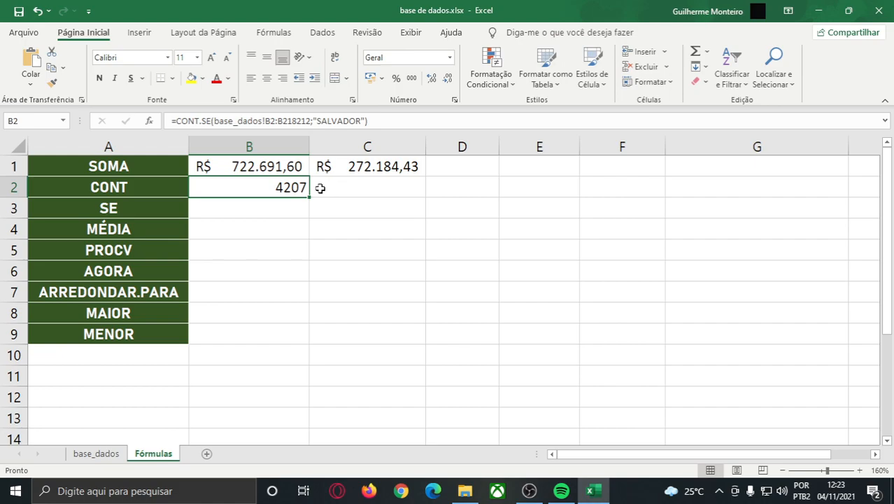
{"action": "left_click", "coordinate": [223, 215]}
{"action": "left_click", "coordinate": [277, 185]}
{"action": "left_click", "coordinate": [112, 457]}
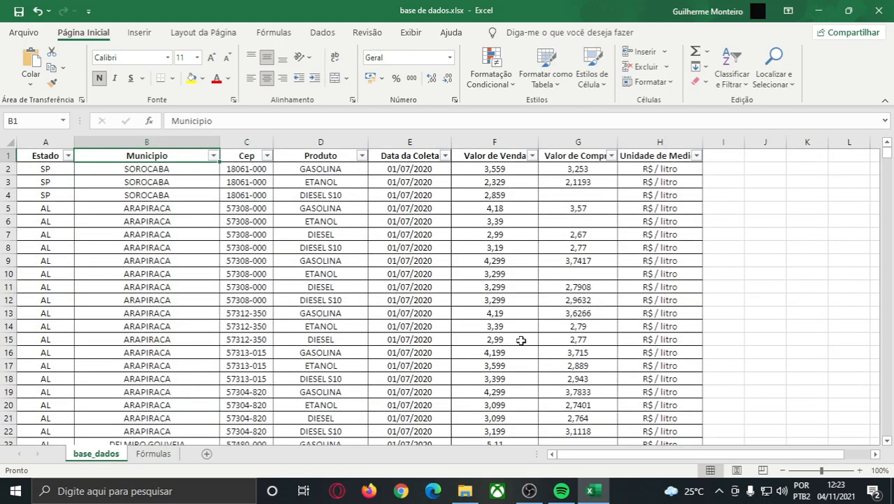
{"action": "left_click", "coordinate": [575, 182]}
{"action": "left_click", "coordinate": [573, 208]}
{"action": "left_click", "coordinate": [571, 234]}
{"action": "left_click", "coordinate": [500, 247]}
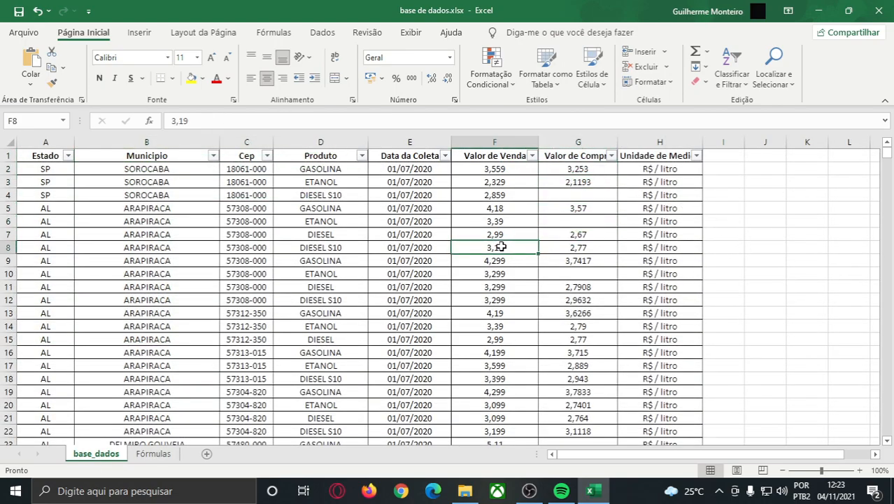
{"action": "left_click", "coordinate": [333, 207]}
{"action": "left_click", "coordinate": [404, 208]}
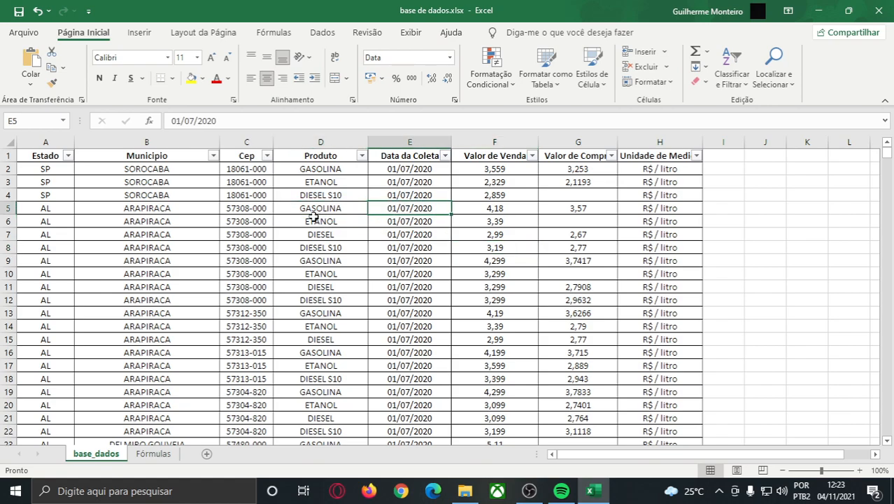
{"action": "left_click", "coordinate": [155, 454]}
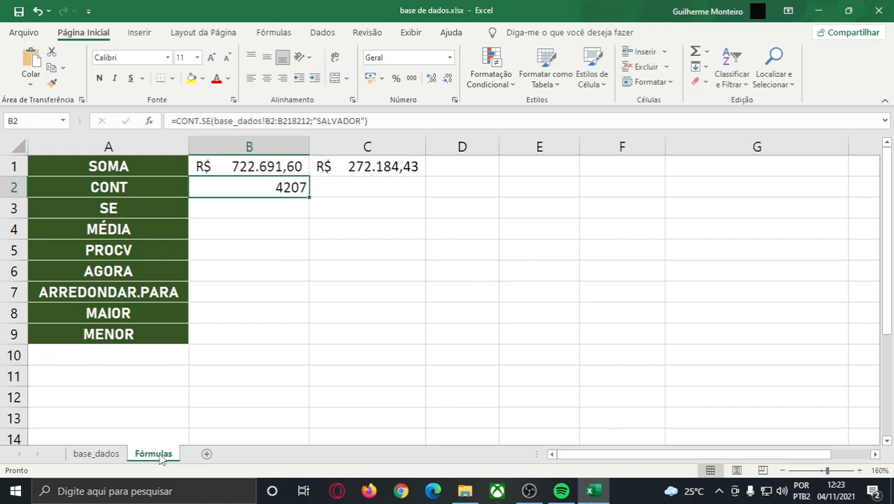
Step: Select cell C2 on the Fórmulas sheet and inspect the empty cells in the Valor de Compra column of base_dados
{"action": "left_click", "coordinate": [323, 197]}
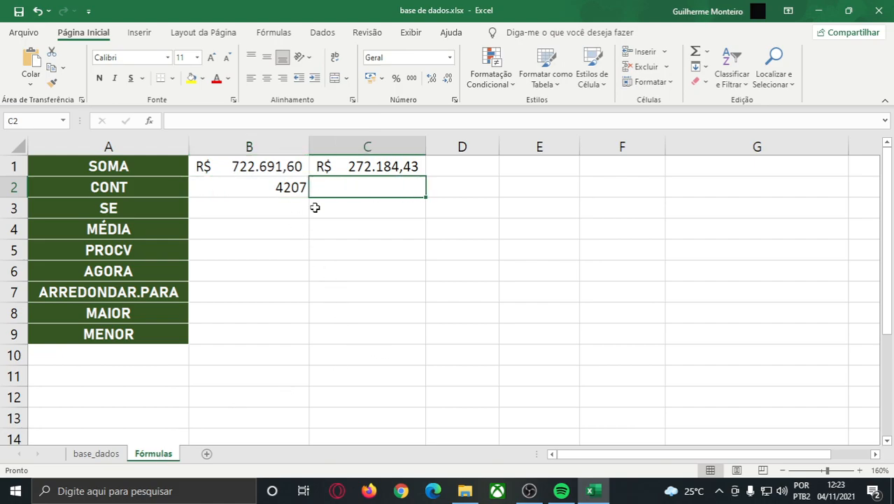
{"action": "left_click", "coordinate": [96, 453]}
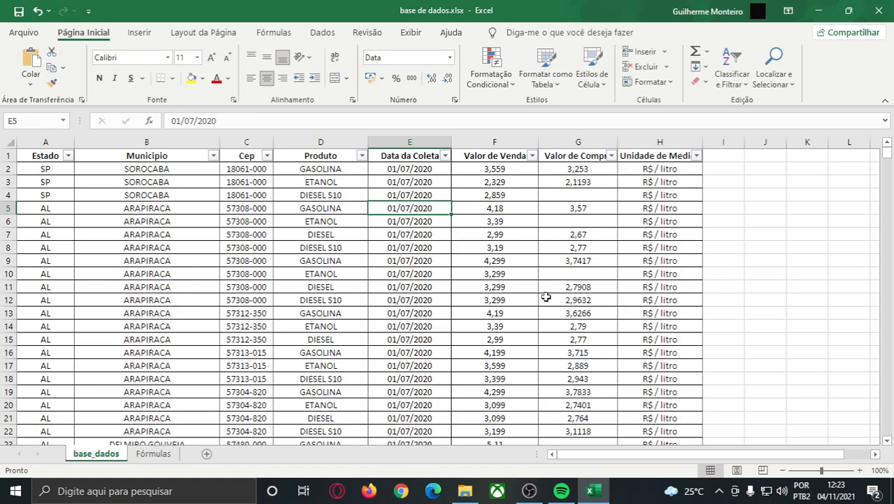
{"action": "left_click", "coordinate": [565, 168]}
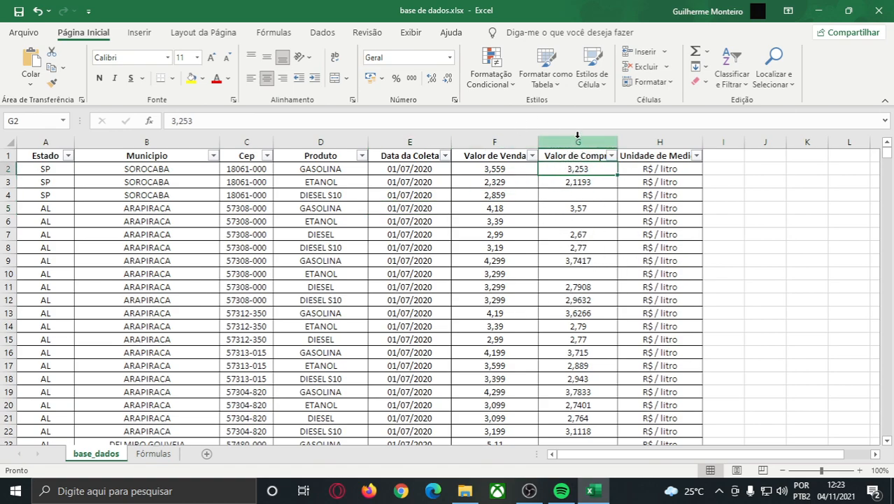
{"action": "left_click", "coordinate": [575, 195]}
{"action": "left_click", "coordinate": [578, 221]}
{"action": "left_click", "coordinate": [579, 273]}
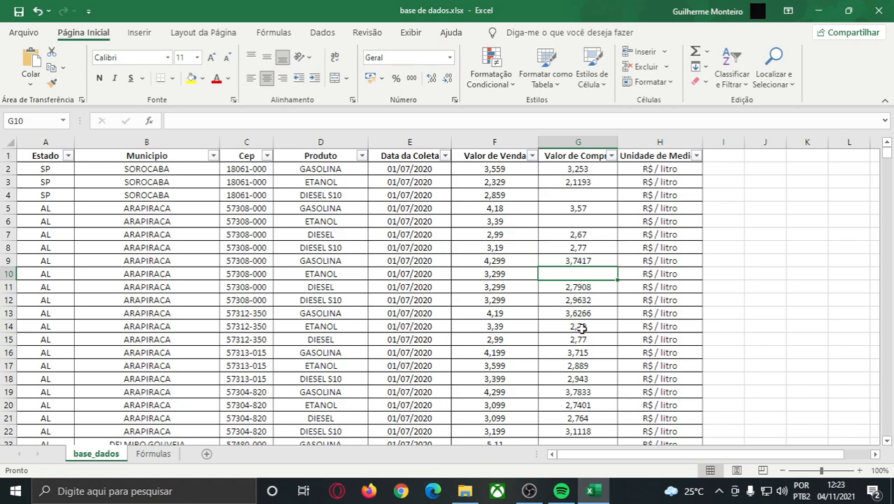
{"action": "left_click", "coordinate": [148, 443]}
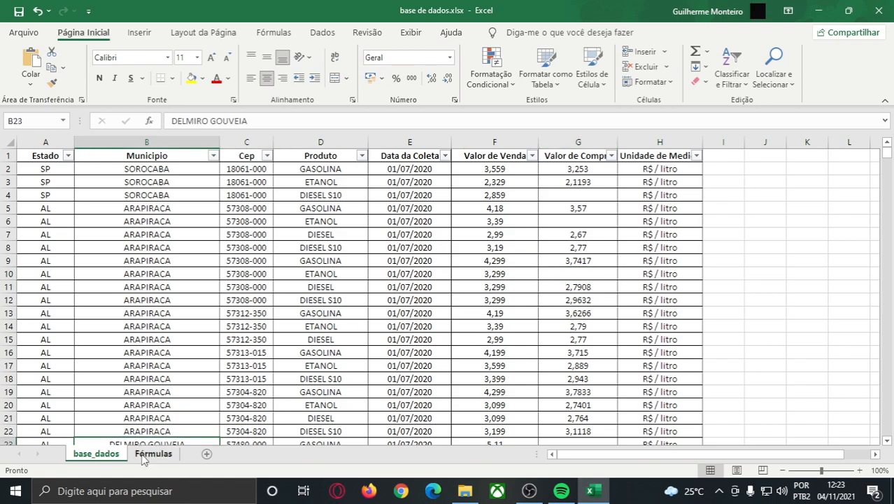
Step: Enter =CONT.VALORES(base_dados!G:G) in cell C2 of the Fórmulas sheet to count the filled Valor de Compra cells
{"action": "left_click", "coordinate": [154, 454]}
{"action": "type", "text": "="}
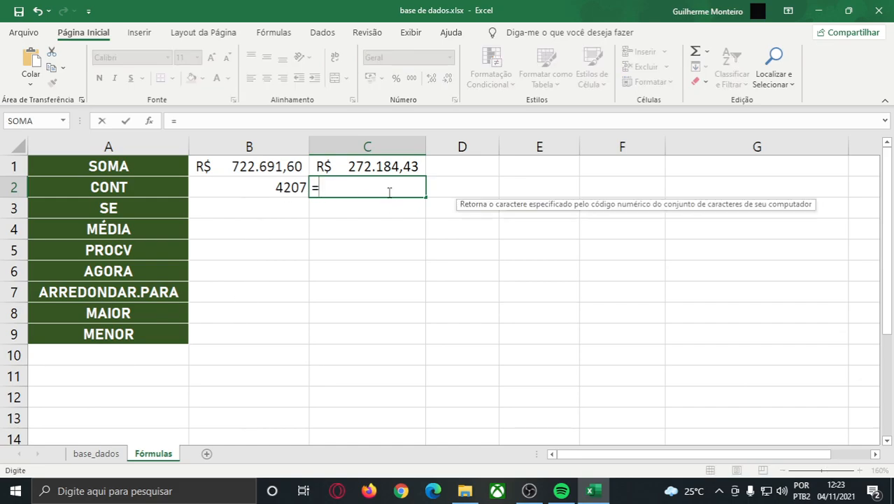
{"action": "type", "text": "CONT.VALORES("}
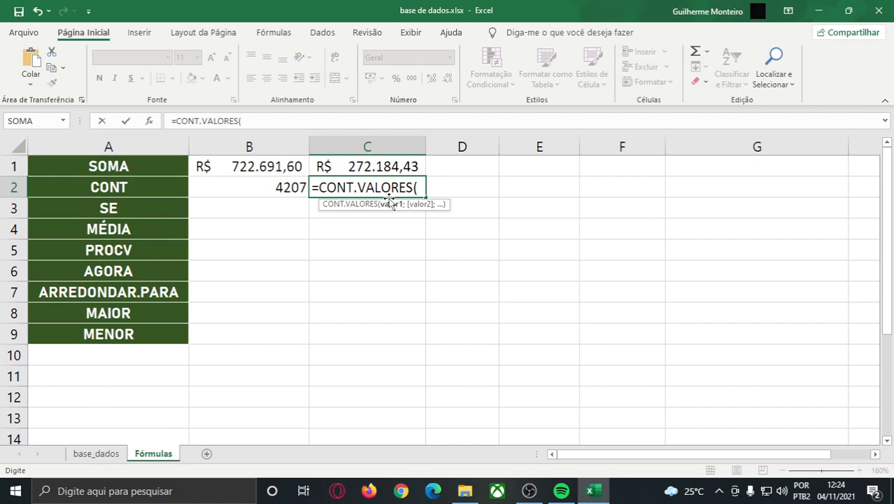
{"action": "left_click", "coordinate": [96, 453]}
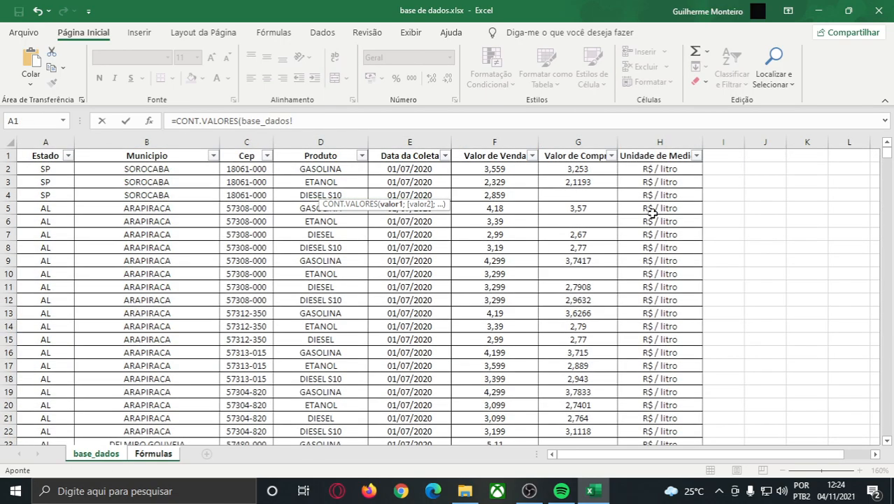
{"action": "left_click", "coordinate": [559, 142]}
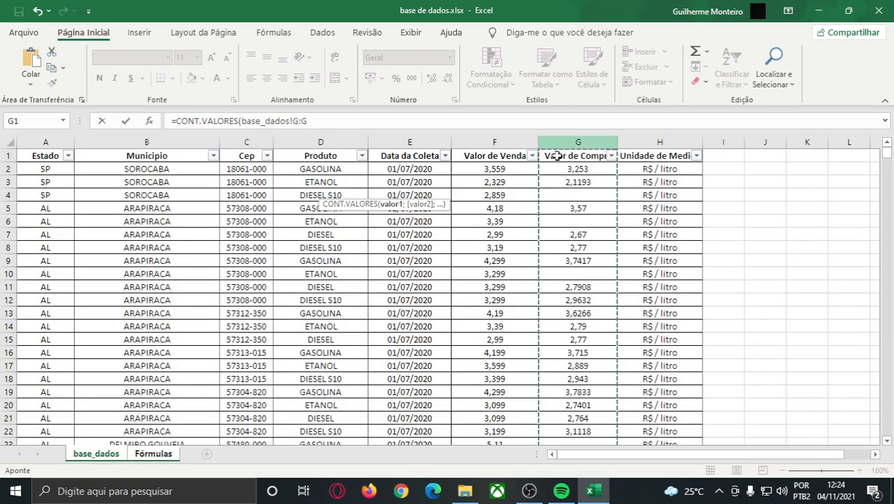
{"action": "left_click", "coordinate": [328, 122]}
{"action": "type", "text": ")"}
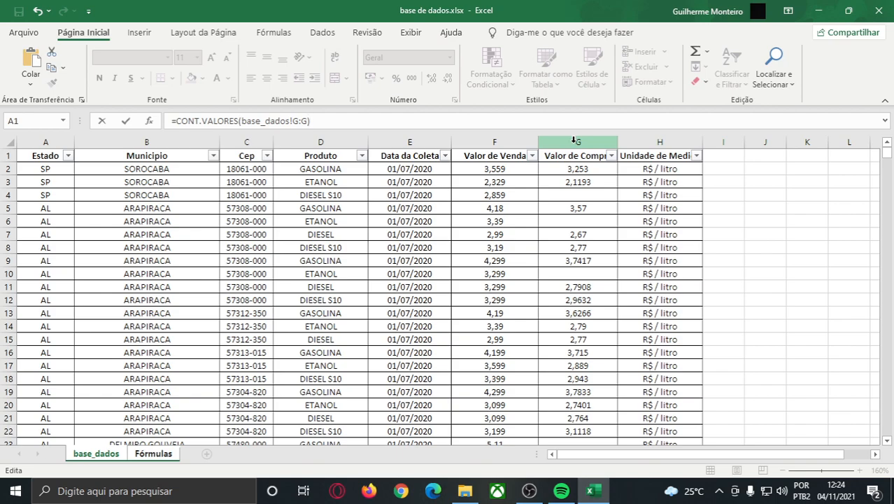
{"action": "key", "text": "Return"}
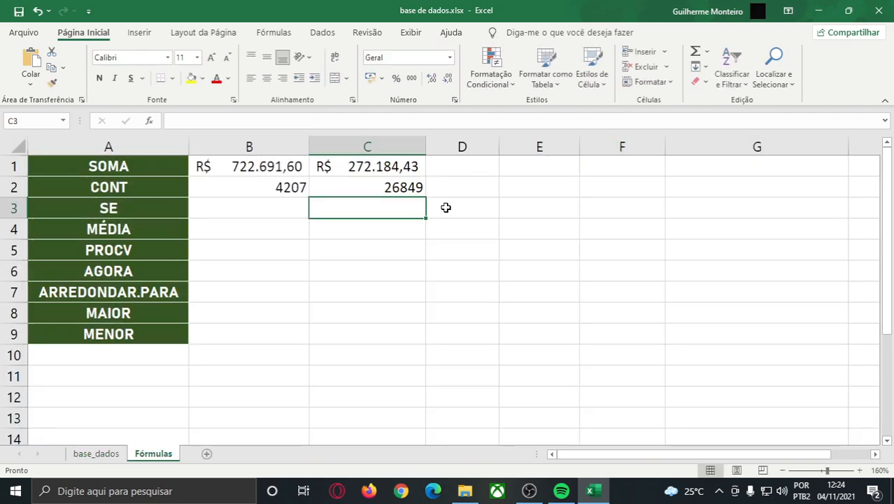
Step: Check the Valor de Compra header on base_dados and append -1 to the C2 formula to exclude the header from the count
{"action": "left_click", "coordinate": [393, 193]}
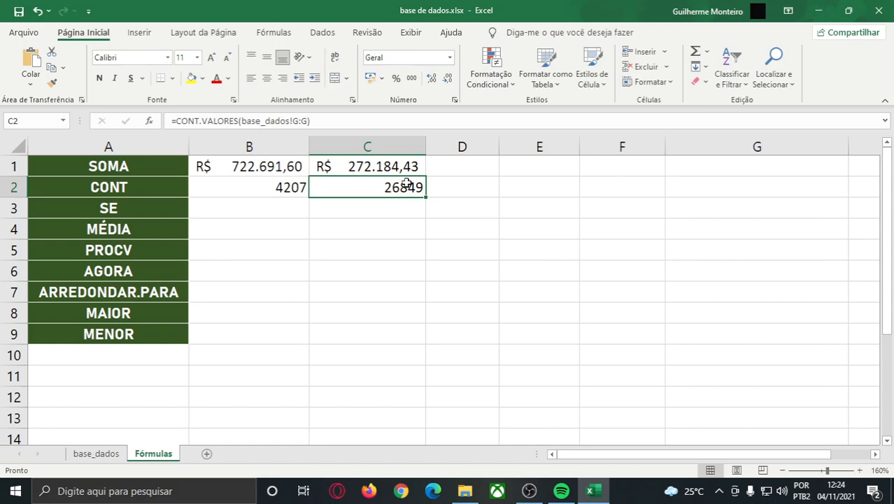
{"action": "left_click", "coordinate": [346, 122]}
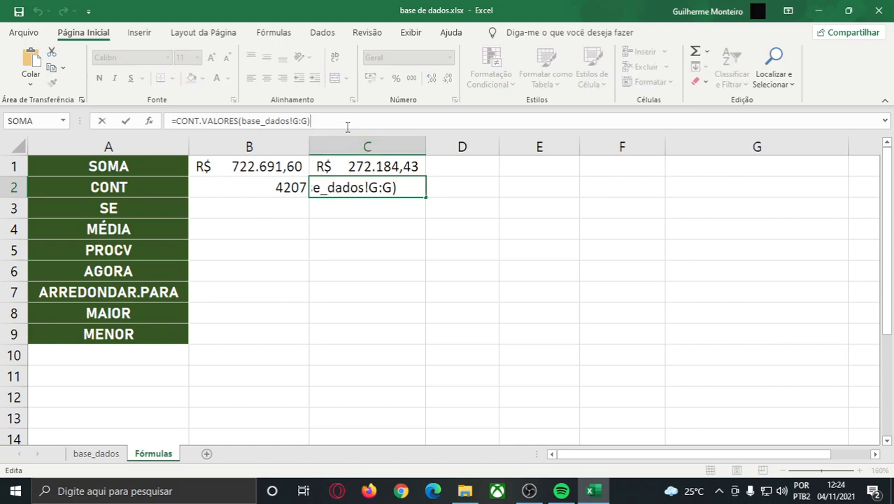
{"action": "key", "text": "Escape"}
{"action": "left_click", "coordinate": [96, 453]}
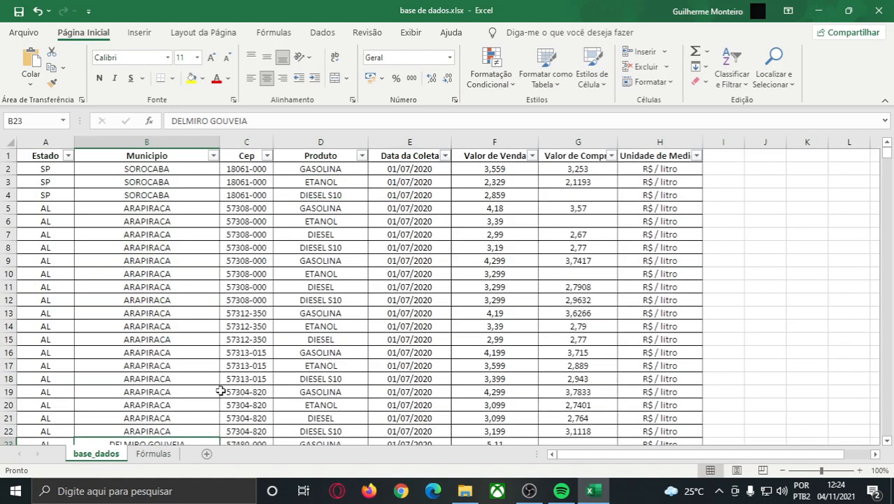
{"action": "left_click", "coordinate": [584, 157]}
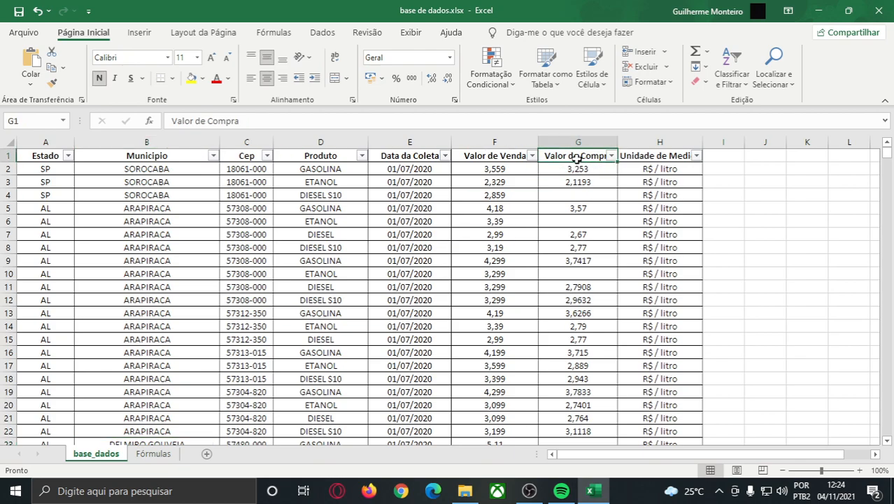
{"action": "left_click", "coordinate": [154, 453]}
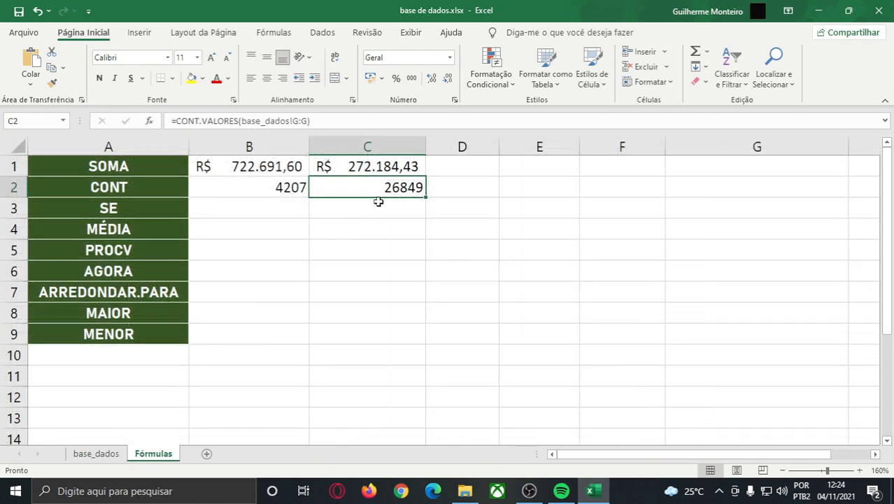
{"action": "left_click", "coordinate": [323, 122]}
{"action": "type", "text": "-1"}
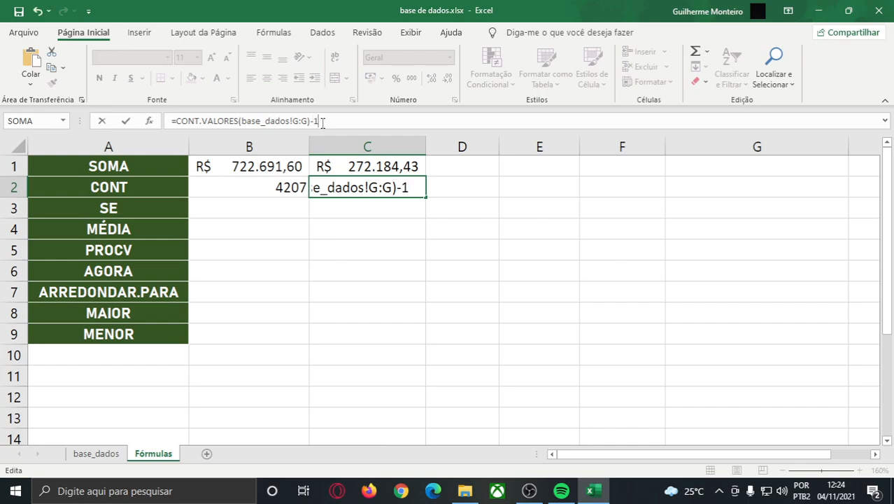
{"action": "key", "text": "Return"}
{"action": "left_click", "coordinate": [380, 188]}
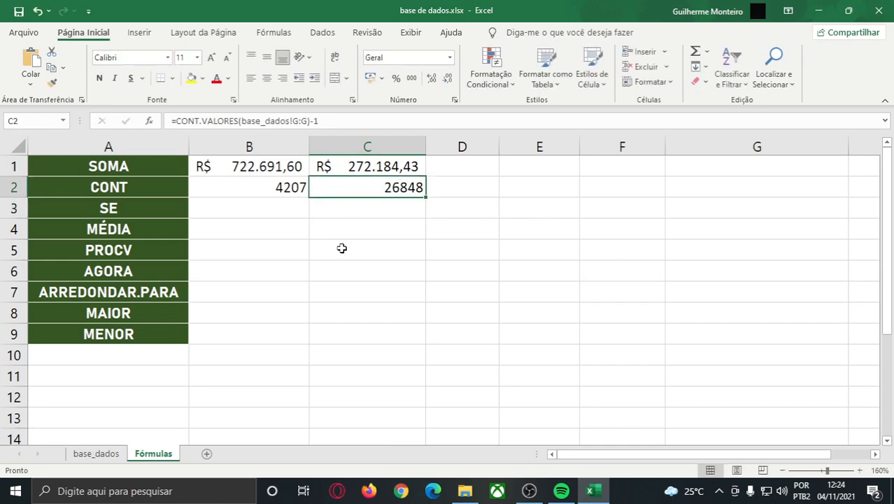
Step: Delete the whole SE row, row 3, from the Fórmulas sheet
{"action": "left_click", "coordinate": [238, 209]}
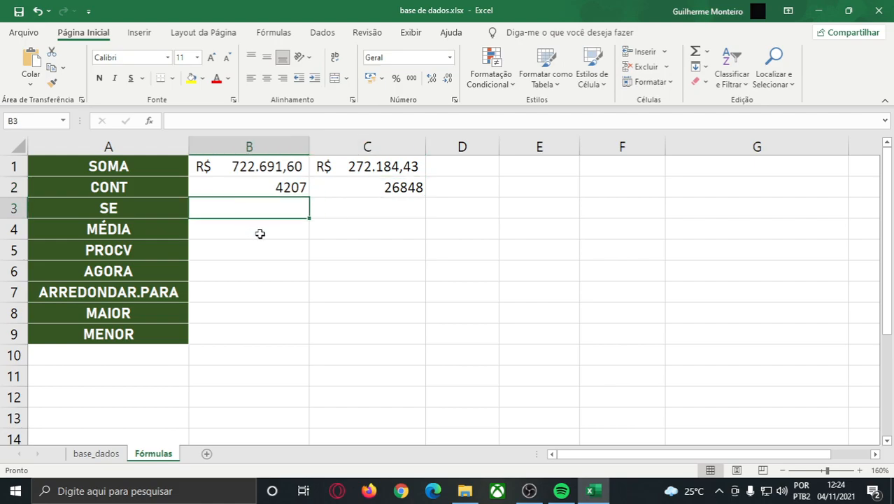
{"action": "left_click", "coordinate": [179, 210]}
{"action": "left_click", "coordinate": [215, 204]}
{"action": "left_click", "coordinate": [170, 207]}
{"action": "left_click", "coordinate": [212, 208]}
{"action": "left_click", "coordinate": [20, 208]}
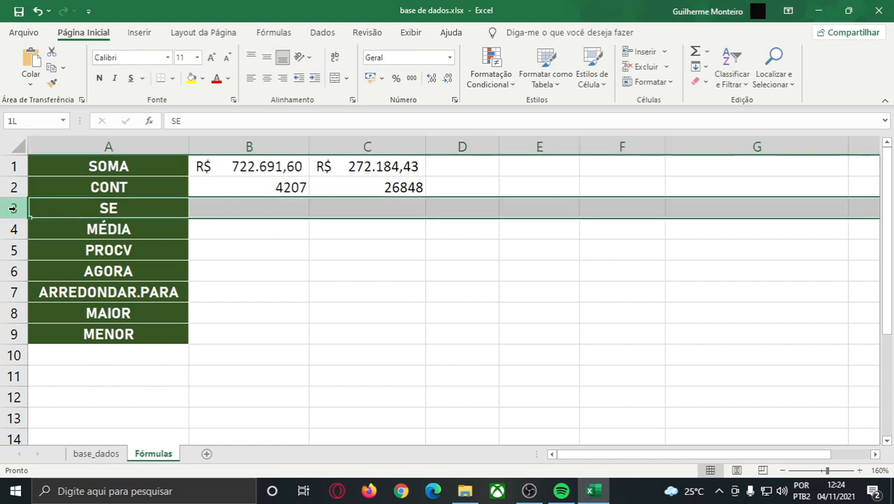
{"action": "left_click", "coordinate": [633, 66]}
Step: Select cell B3 beside MÉDIA and examine the Valor de Venda entries of the GASOLINA rows for SP and AL on base_dados
{"action": "left_click", "coordinate": [234, 208]}
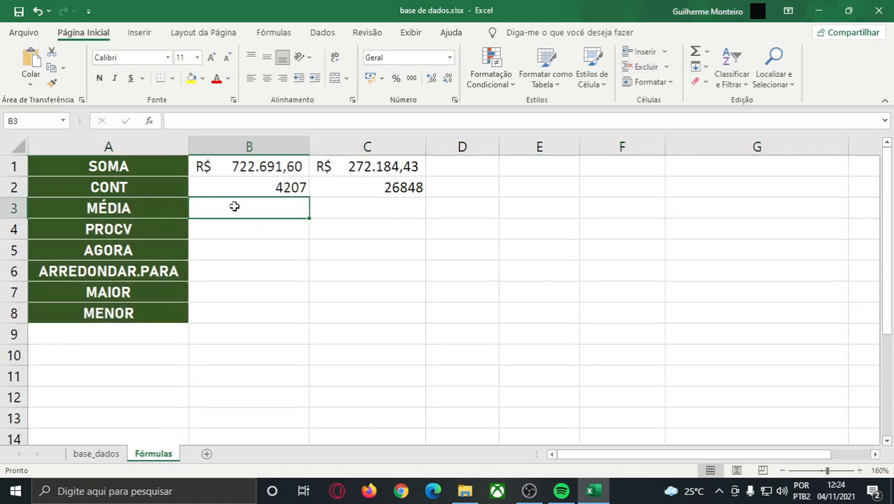
{"action": "left_click", "coordinate": [280, 235]}
{"action": "left_click", "coordinate": [199, 208]}
{"action": "left_click", "coordinate": [133, 202]}
{"action": "left_click", "coordinate": [217, 208]}
{"action": "left_click", "coordinate": [96, 453]}
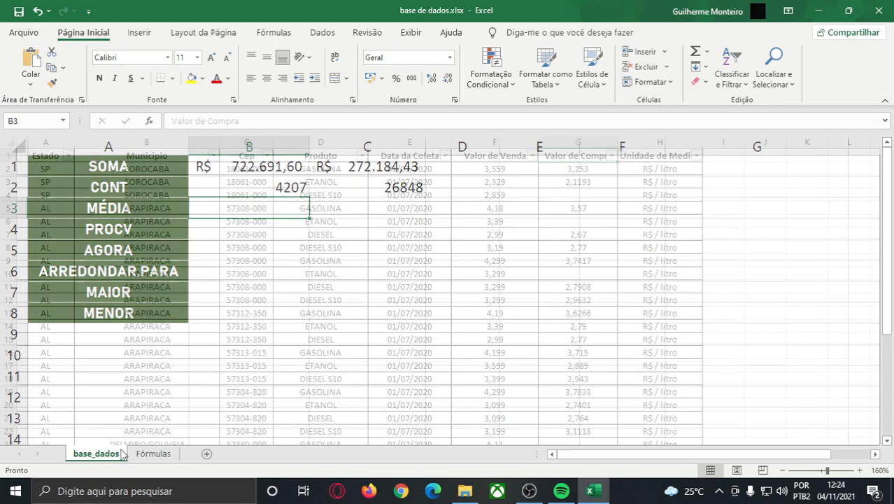
{"action": "left_click", "coordinate": [506, 179]}
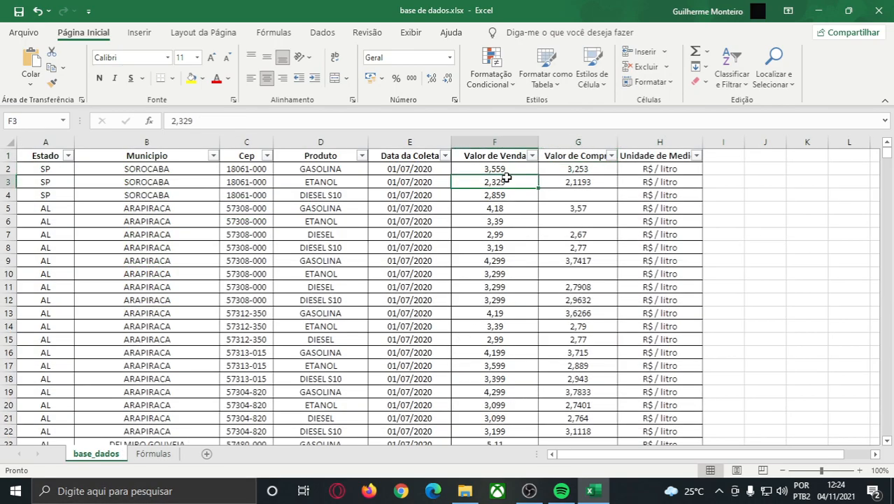
{"action": "left_click", "coordinate": [508, 165]}
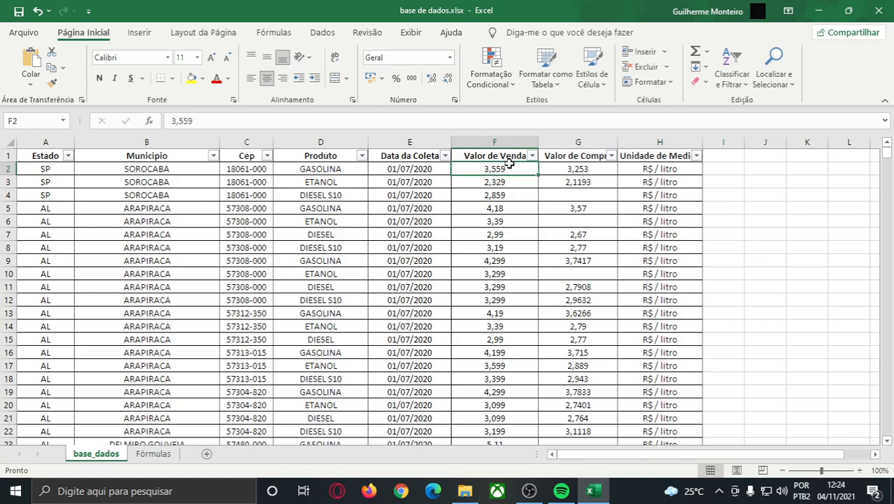
{"action": "left_click", "coordinate": [312, 171]}
{"action": "left_click", "coordinate": [320, 209]}
{"action": "left_click", "coordinate": [440, 208]}
{"action": "left_click", "coordinate": [465, 208]}
{"action": "left_click", "coordinate": [484, 168]}
{"action": "left_click", "coordinate": [316, 168]}
{"action": "left_click", "coordinate": [325, 207]}
{"action": "left_click", "coordinate": [467, 209]}
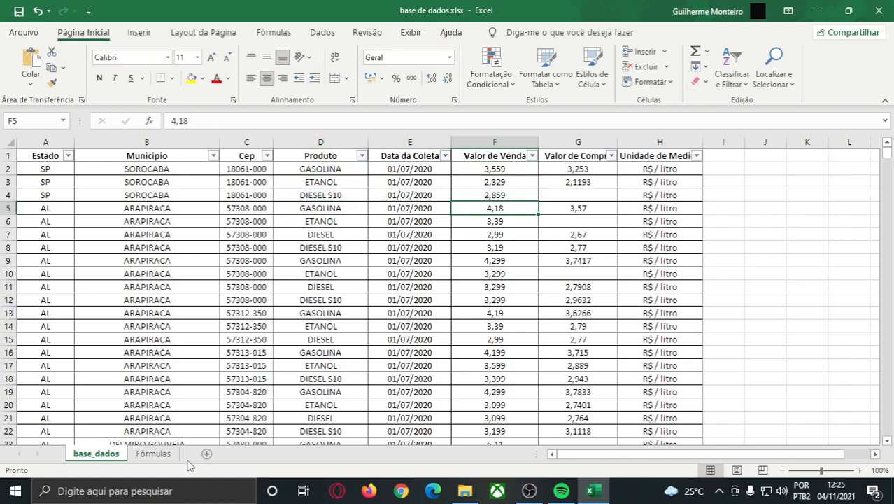
Step: Enter =MÉDIA(base_dados!F2:F218212) in cell B3 of the Fórmulas sheet and apply the Contábil R$ number format to it
{"action": "left_click", "coordinate": [153, 453]}
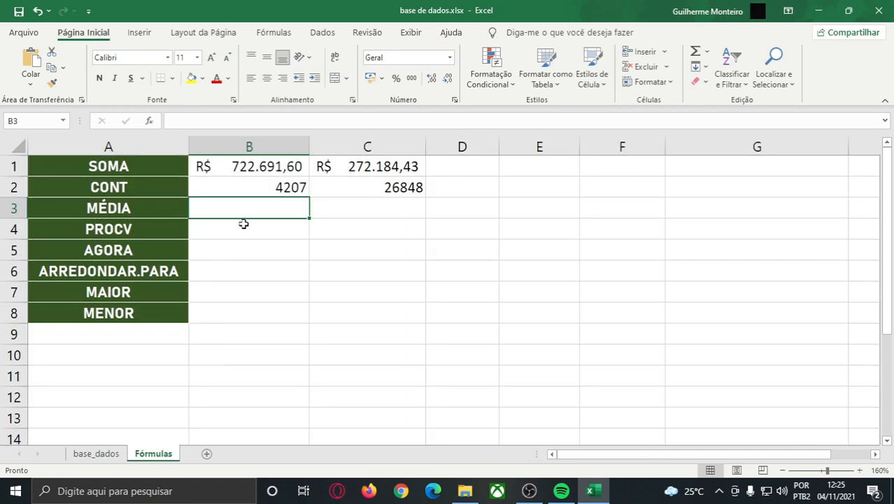
{"action": "type", "text": "="}
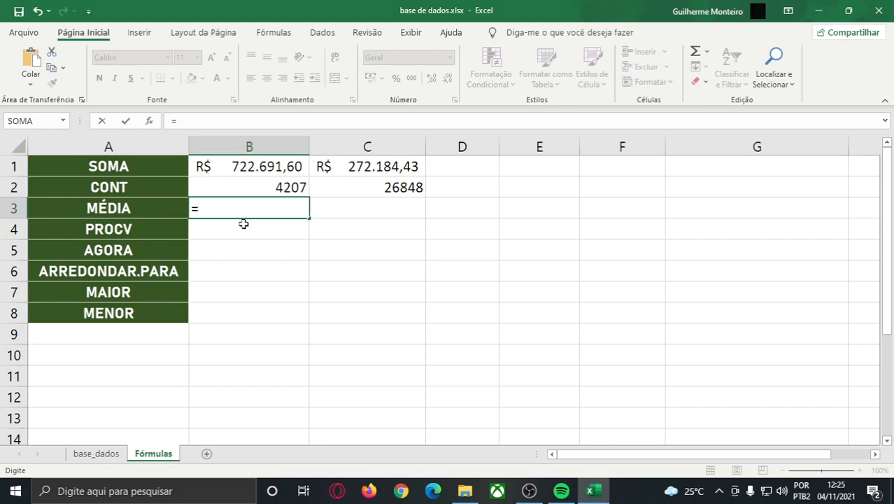
{"action": "type", "text": "M"}
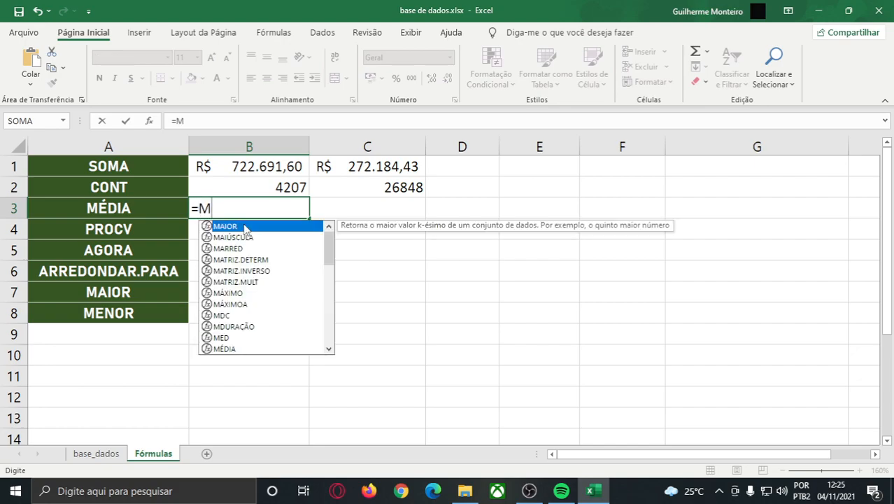
{"action": "key", "text": "BackSpace"}
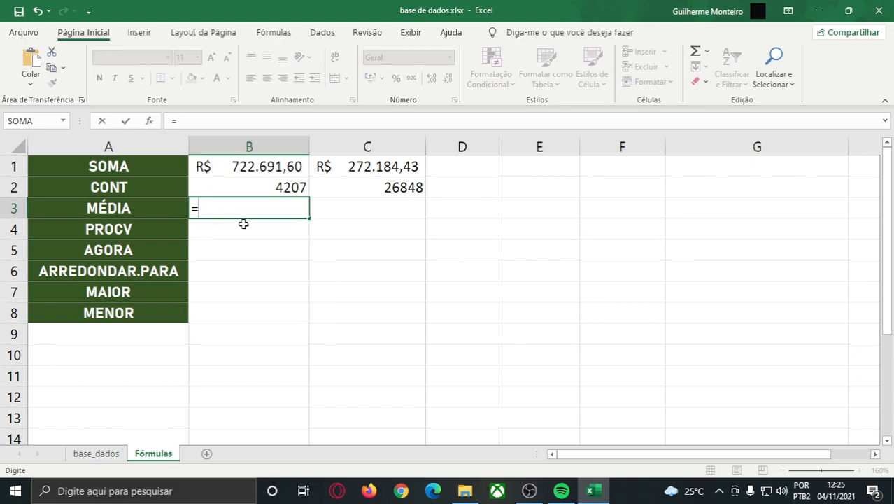
{"action": "type", "text": "MÉDIA("}
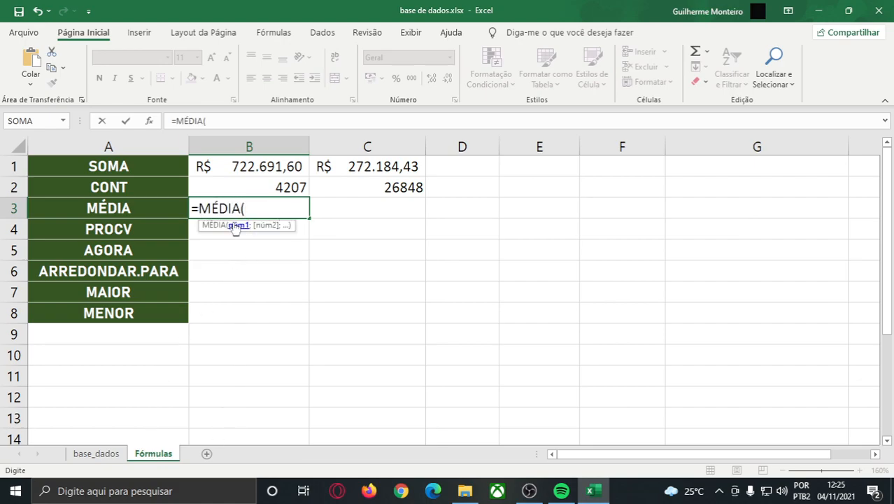
{"action": "left_click", "coordinate": [95, 454]}
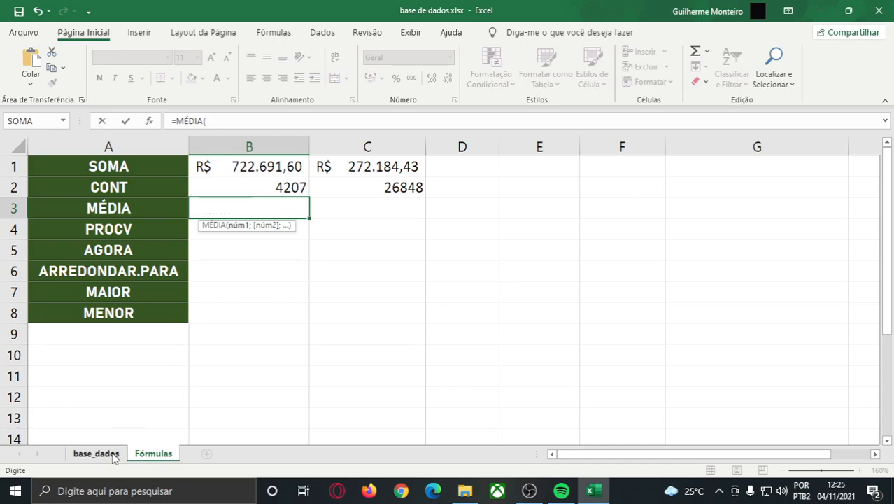
{"action": "left_click", "coordinate": [487, 168]}
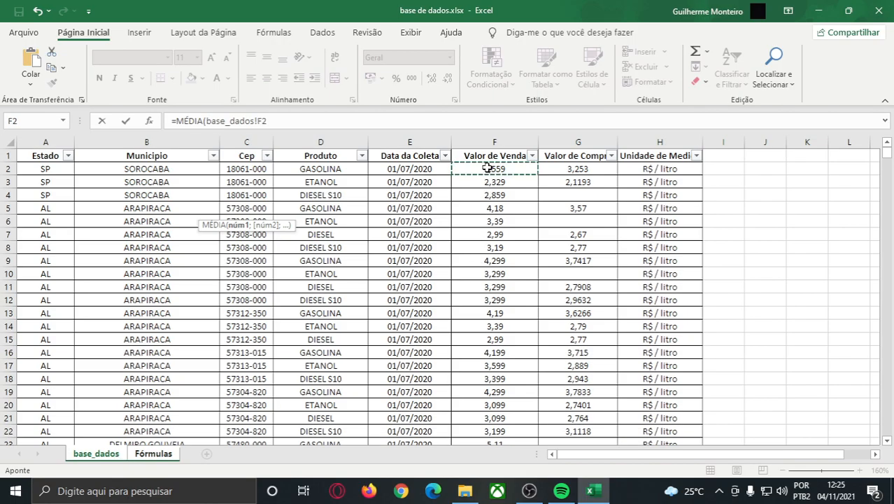
{"action": "key", "text": "ctrl+shift+Down"}
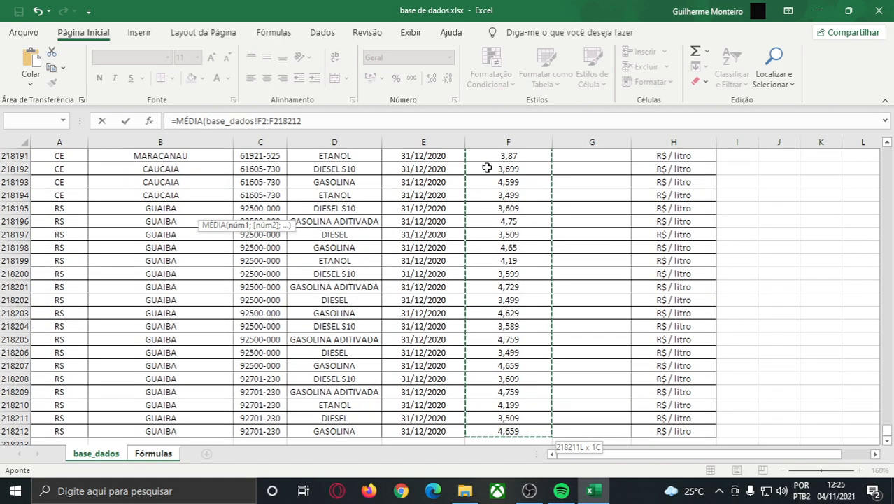
{"action": "key", "text": "Return"}
{"action": "left_click", "coordinate": [278, 209]}
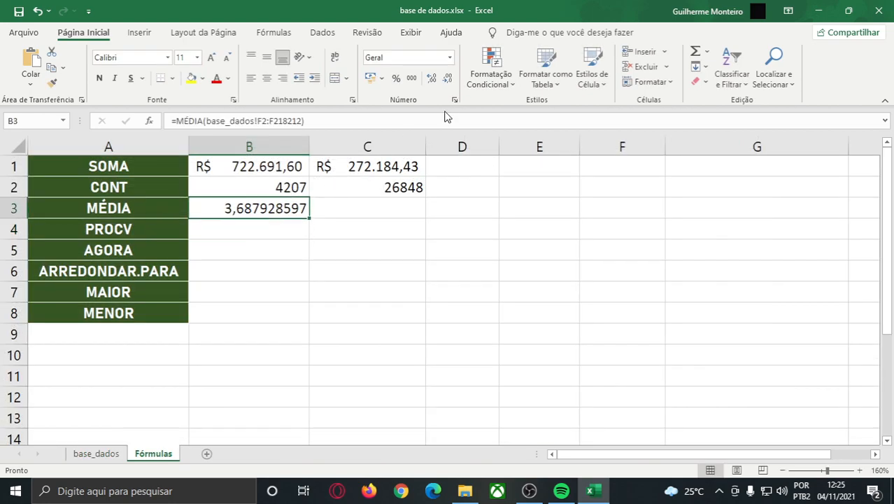
{"action": "left_click", "coordinate": [371, 78]}
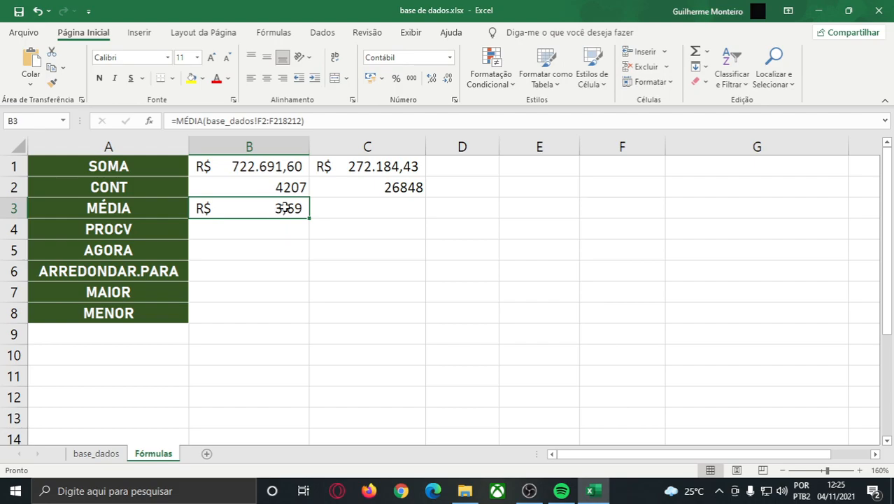
Step: Begin a MÉDIASE formula in cell C3 of the Fórmulas sheet, in the MÉDIA row
{"action": "left_click", "coordinate": [324, 216]}
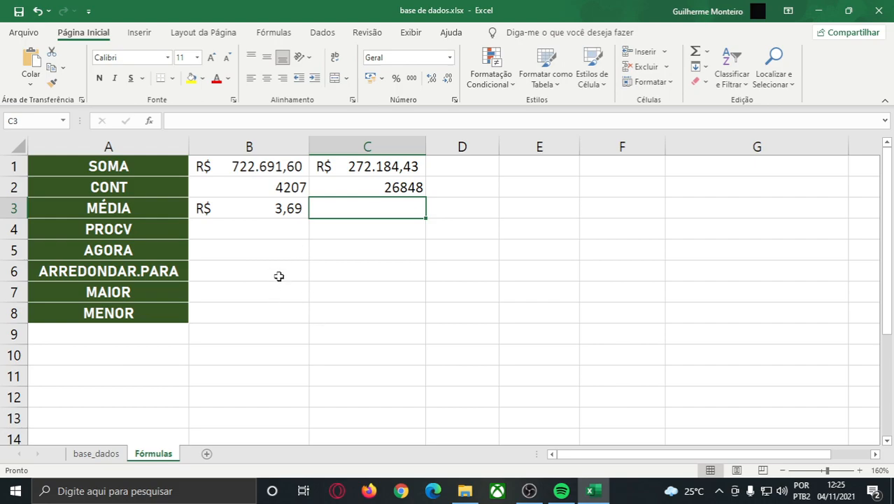
{"action": "type", "text": "=MÉDIA"}
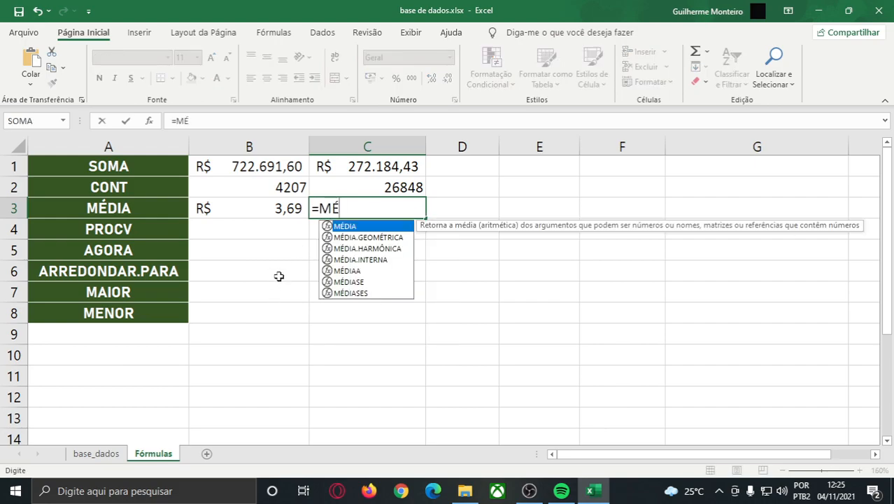
{"action": "key", "text": "Down"}
{"action": "key", "text": "Down"}
{"action": "key", "text": "Down"}
{"action": "key", "text": "Down"}
{"action": "key", "text": "Down"}
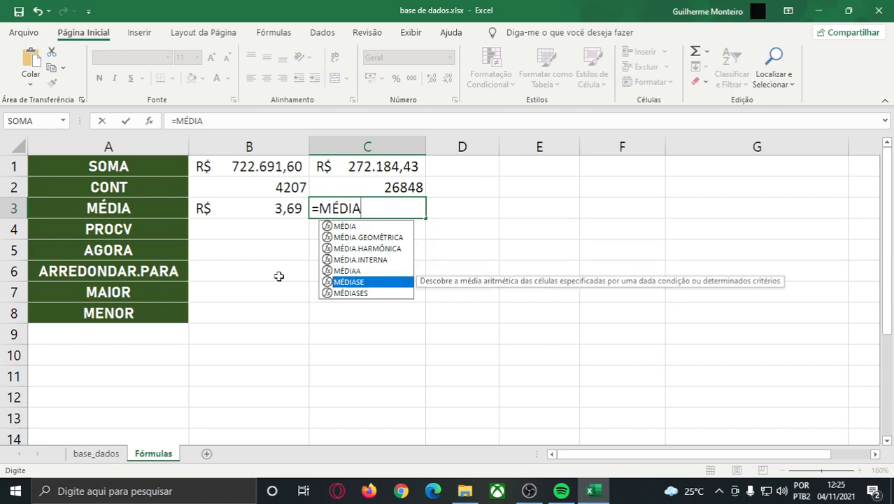
{"action": "key", "text": "Tab"}
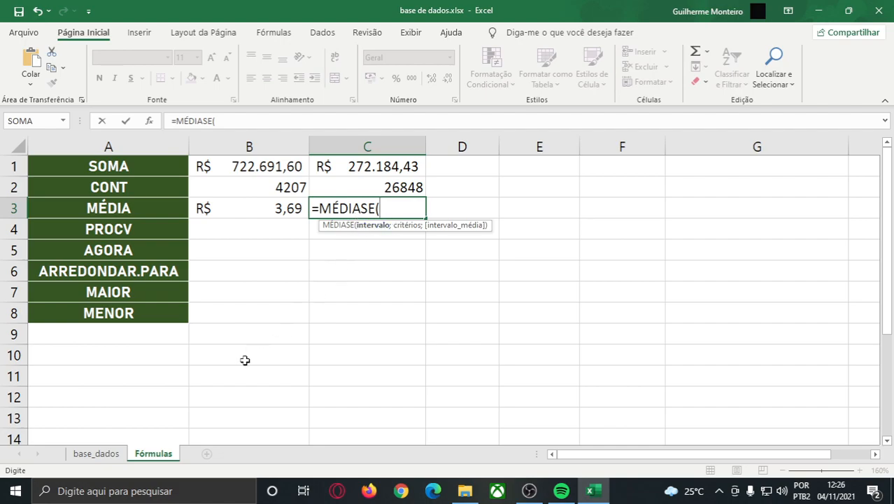
Step: Set the MÉDIASE range to the Produto column, base_dados!D:D, and the criterion to "GASOLINA"
{"action": "left_click", "coordinate": [103, 453]}
{"action": "scroll", "coordinate": [297, 281], "scroll_direction": "up", "scroll_amount": 20}
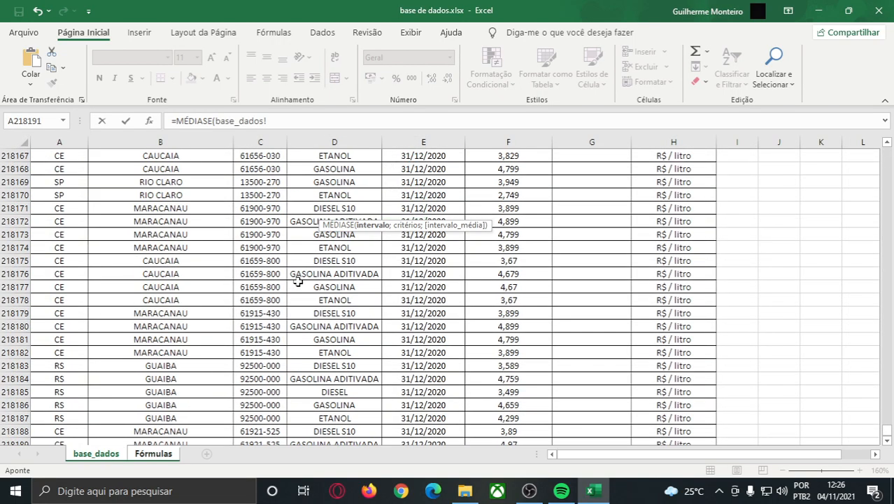
{"action": "scroll", "coordinate": [297, 280], "scroll_direction": "up", "scroll_amount": 1}
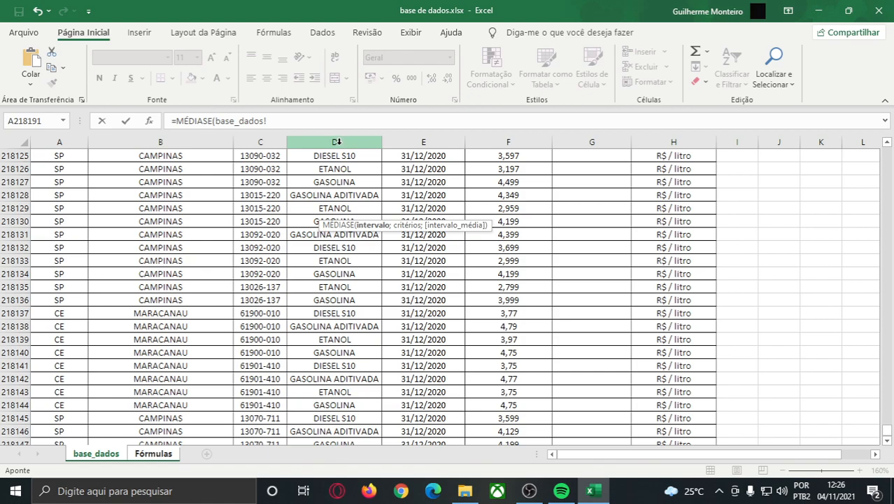
{"action": "left_click", "coordinate": [334, 142]}
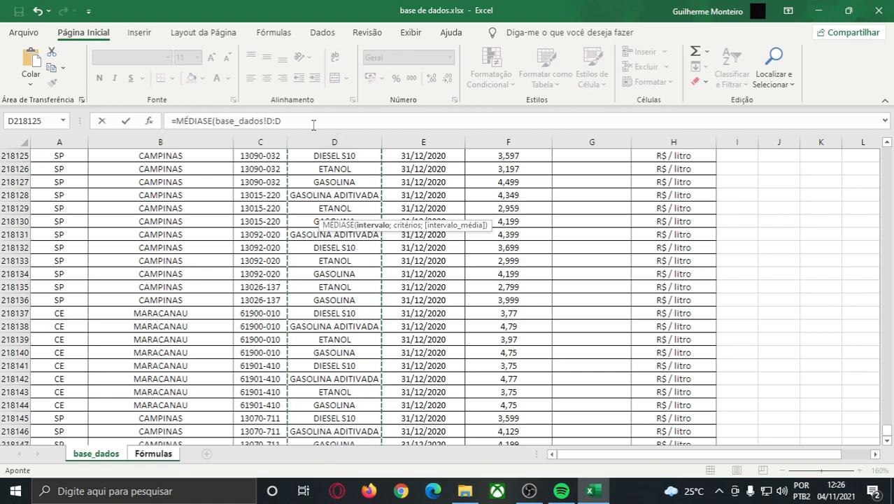
{"action": "left_click", "coordinate": [311, 122]}
{"action": "type", "text": ";"}
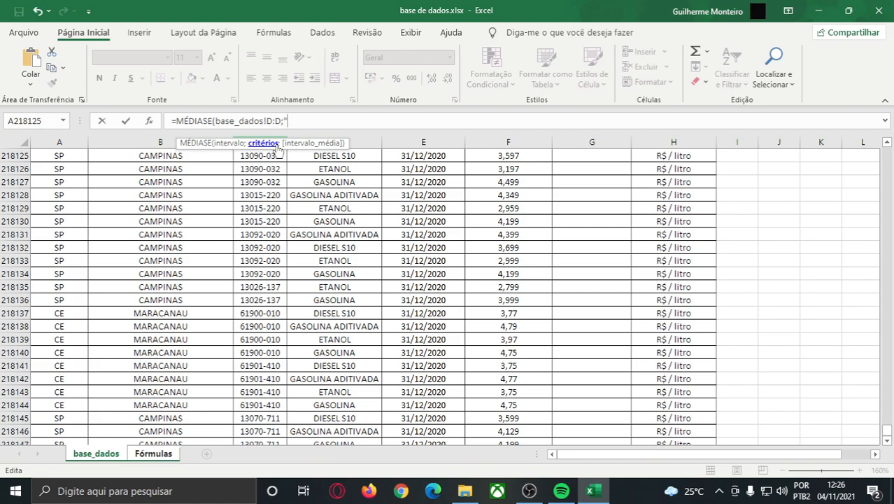
{"action": "type", "text": "INA\";"}
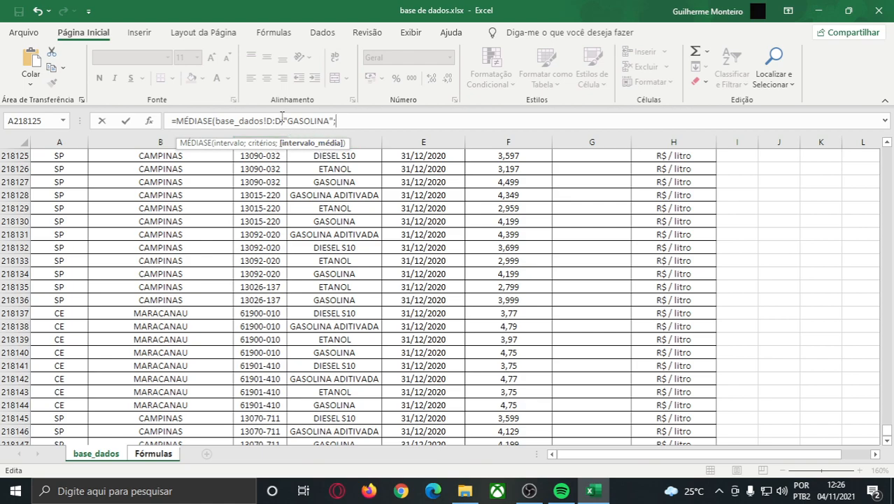
{"action": "left_click", "coordinate": [284, 120]}
{"action": "left_click", "coordinate": [335, 120]}
Step: Use the Valor de Venda cells base_dados!F2:F218212 as the average range and complete the MÉDIASE formula
{"action": "scroll", "coordinate": [480, 221], "scroll_direction": "up", "scroll_amount": 9}
{"action": "scroll", "coordinate": [480, 222], "scroll_direction": "up", "scroll_amount": 7}
{"action": "scroll", "coordinate": [588, 388], "scroll_direction": "down", "scroll_amount": 20}
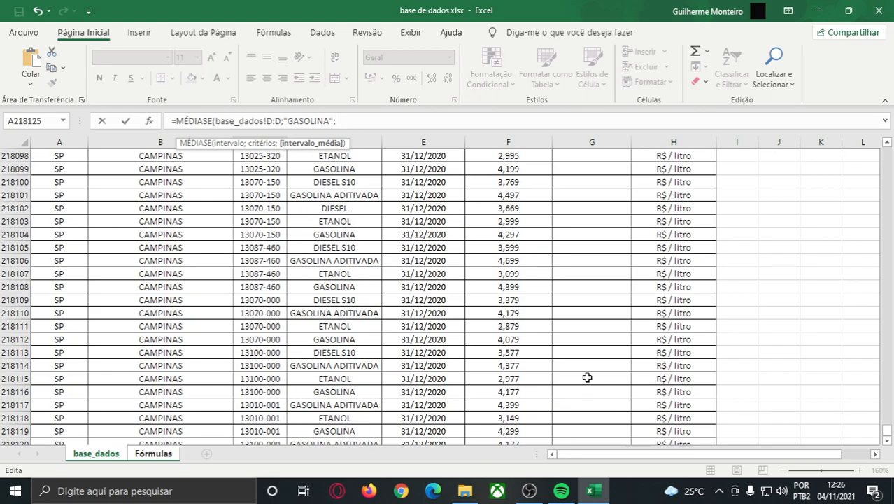
{"action": "scroll", "coordinate": [552, 390], "scroll_direction": "down", "scroll_amount": 17}
{"action": "scroll", "coordinate": [533, 371], "scroll_direction": "up", "scroll_amount": 4}
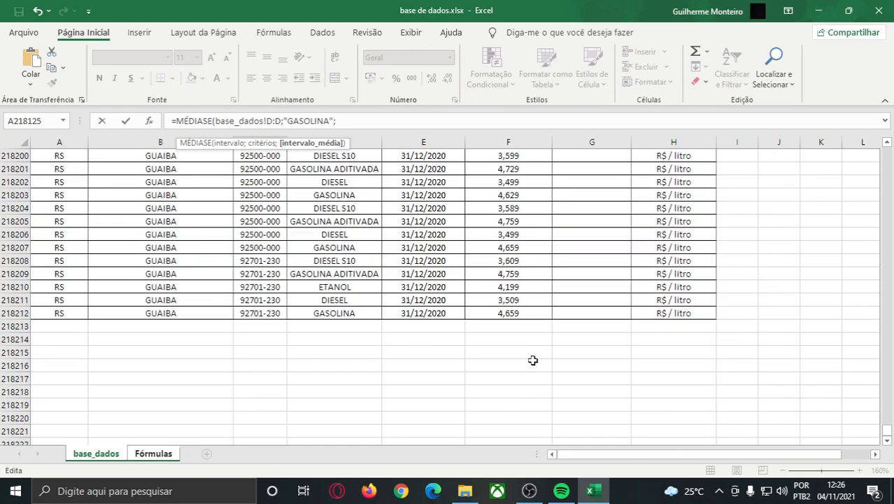
{"action": "left_click", "coordinate": [509, 314]}
{"action": "key", "text": "ctrl+shift+Up"}
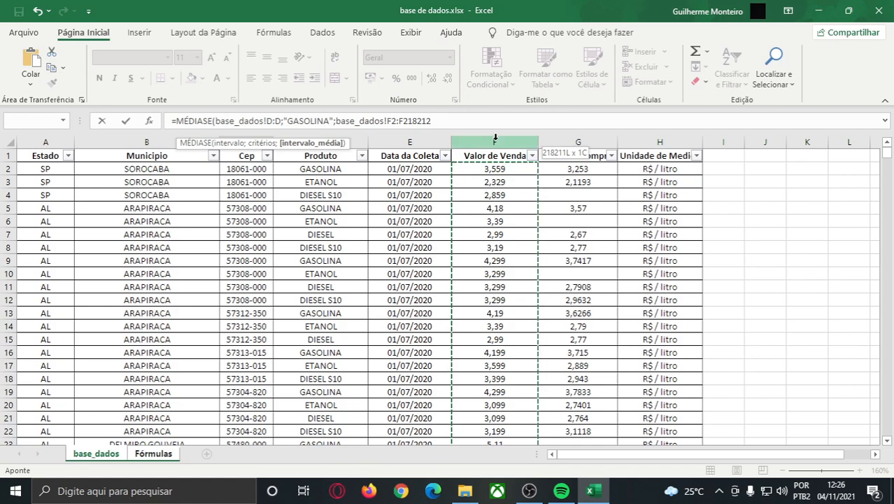
{"action": "type", "text": ")"}
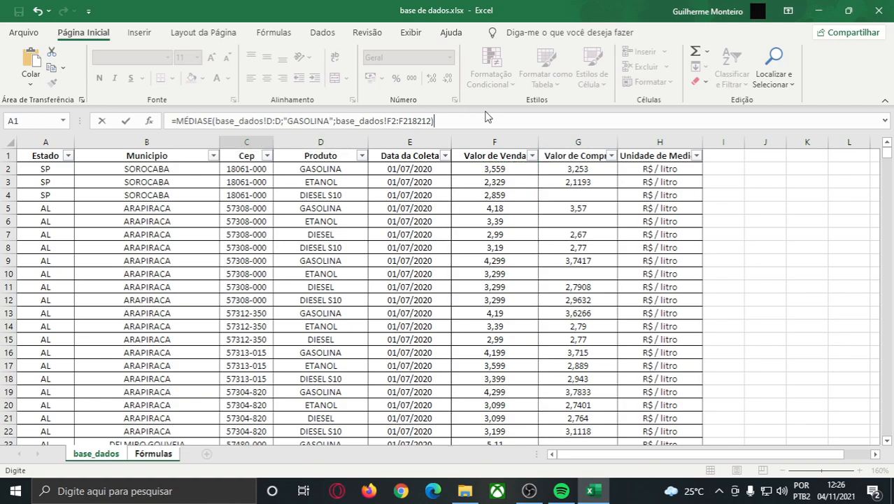
{"action": "key", "text": "Return"}
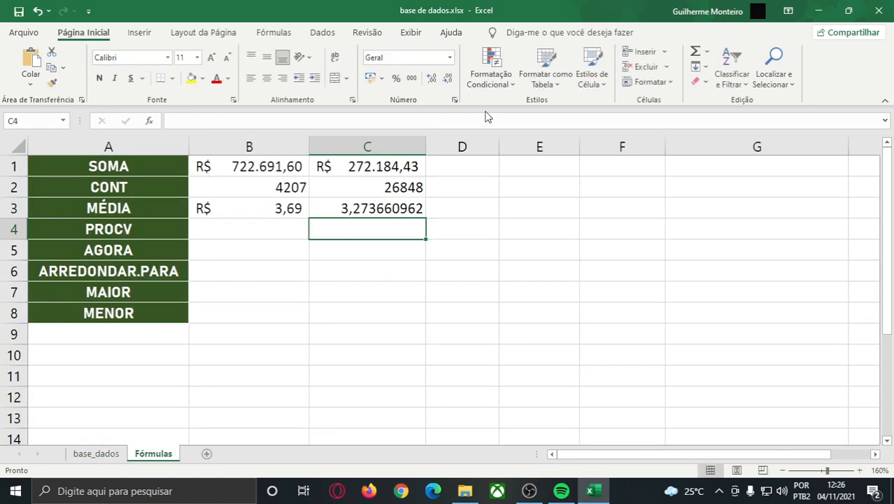
Step: Apply the Contábil R$ number format to the MÉDIASE result in cell C3
{"action": "left_click", "coordinate": [372, 207]}
{"action": "left_click", "coordinate": [370, 78]}
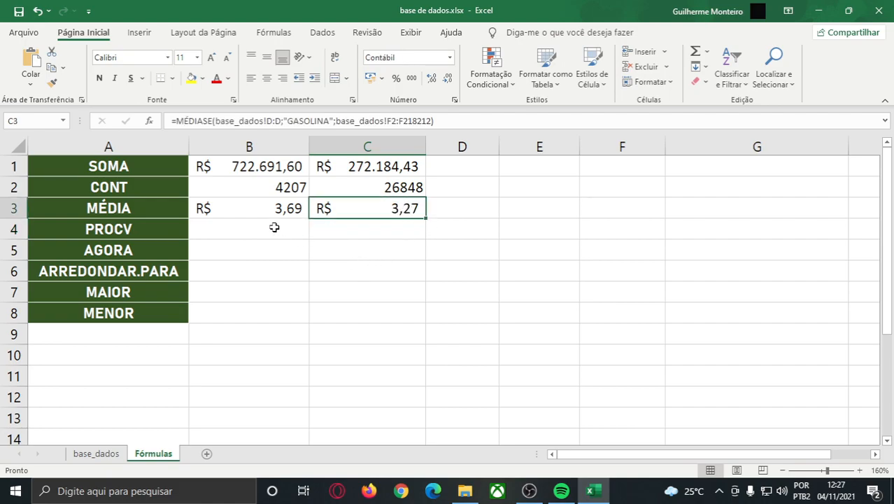
{"action": "left_click", "coordinate": [324, 229]}
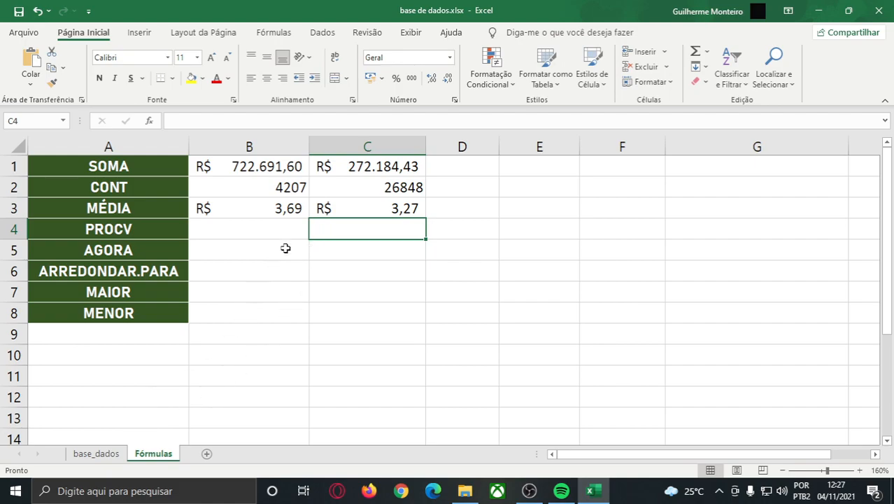
Step: Review the SOMA, CONT and MÉDIA formulas in cells B1 to C3 of the Fórmulas sheet
{"action": "left_click", "coordinate": [357, 206]}
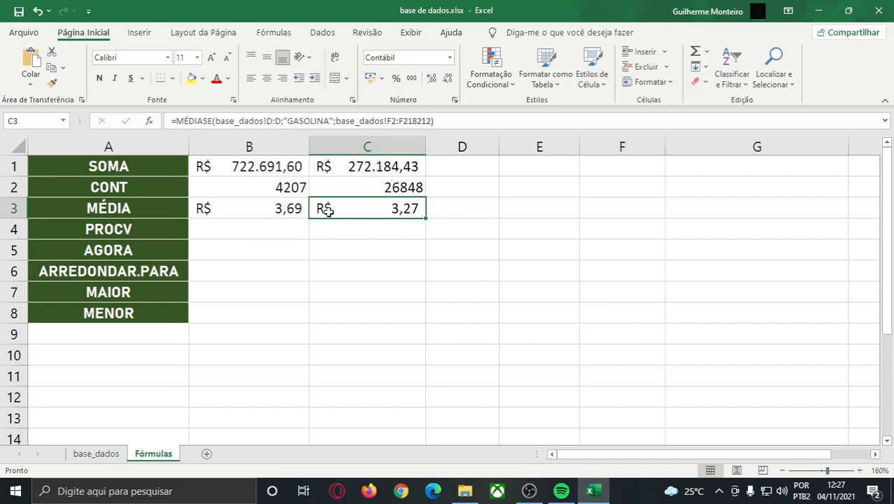
{"action": "left_click", "coordinate": [283, 206]}
{"action": "left_click", "coordinate": [276, 187]}
{"action": "left_click", "coordinate": [271, 165]}
{"action": "left_click", "coordinate": [342, 168]}
{"action": "left_click", "coordinate": [341, 187]}
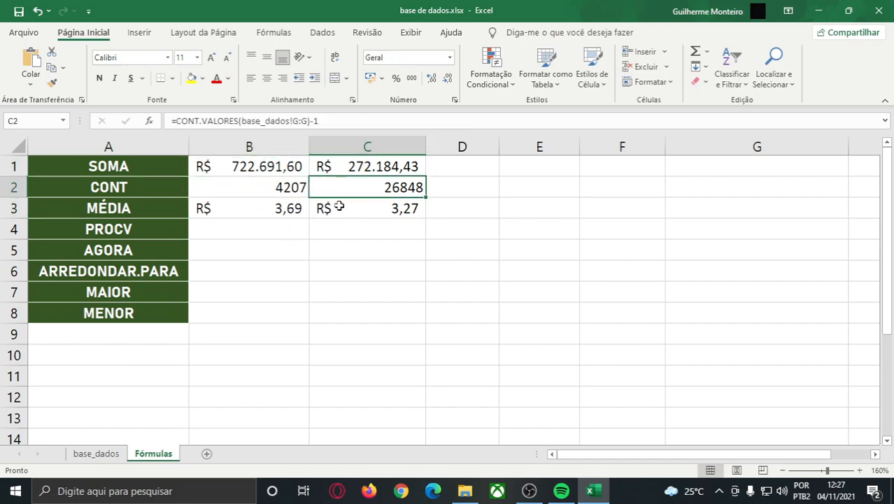
{"action": "left_click", "coordinate": [340, 203]}
{"action": "left_click", "coordinate": [266, 207]}
{"action": "left_click", "coordinate": [262, 185]}
{"action": "left_click", "coordinate": [270, 166]}
{"action": "left_click", "coordinate": [356, 164]}
{"action": "left_click", "coordinate": [332, 187]}
{"action": "left_click", "coordinate": [318, 207]}
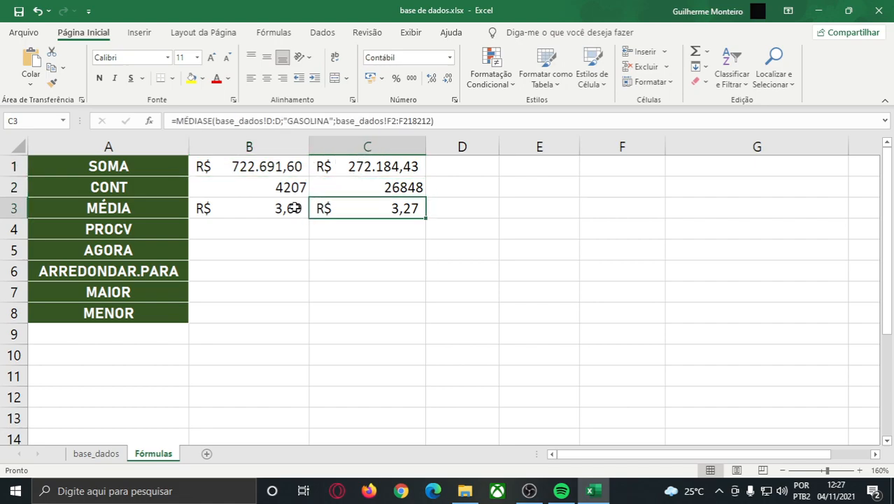
{"action": "left_click", "coordinate": [290, 204]}
{"action": "left_click", "coordinate": [288, 186]}
{"action": "left_click", "coordinate": [292, 166]}
{"action": "left_click", "coordinate": [346, 168]}
{"action": "left_click", "coordinate": [339, 188]}
{"action": "left_click", "coordinate": [333, 209]}
{"action": "left_click", "coordinate": [287, 207]}
{"action": "left_click", "coordinate": [283, 186]}
{"action": "left_click", "coordinate": [294, 167]}
{"action": "left_click", "coordinate": [346, 167]}
{"action": "left_click", "coordinate": [337, 186]}
{"action": "left_click", "coordinate": [333, 208]}
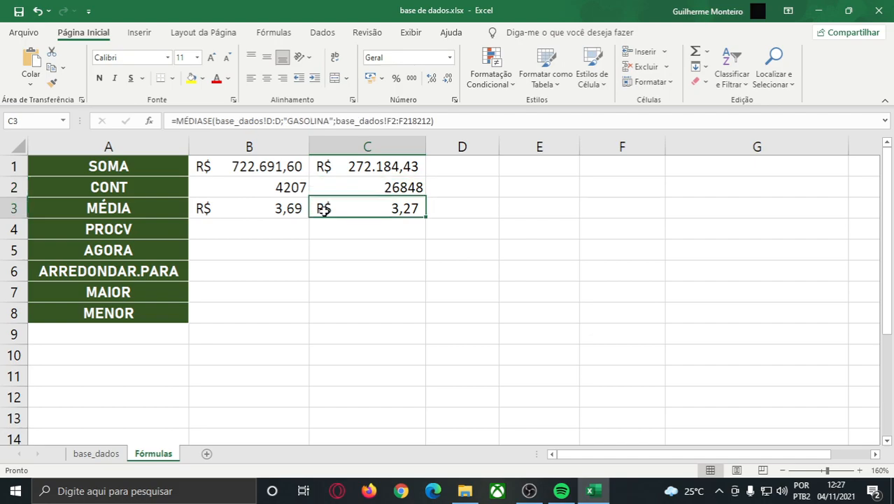
{"action": "left_click", "coordinate": [286, 207]}
{"action": "left_click", "coordinate": [288, 186]}
{"action": "left_click", "coordinate": [294, 167]}
{"action": "left_click", "coordinate": [346, 168]}
{"action": "left_click", "coordinate": [340, 185]}
{"action": "left_click", "coordinate": [329, 207]}
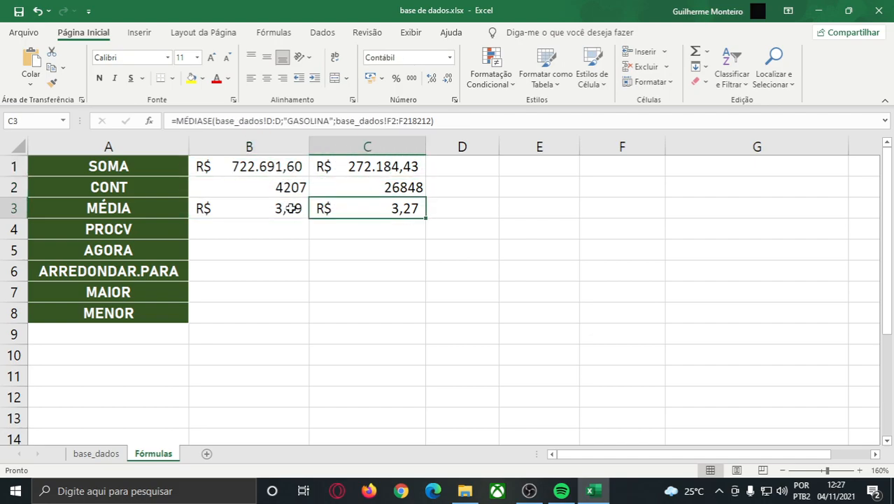
{"action": "left_click", "coordinate": [288, 207]}
{"action": "left_click", "coordinate": [280, 185]}
{"action": "left_click", "coordinate": [297, 168]}
{"action": "left_click", "coordinate": [318, 168]}
{"action": "left_click", "coordinate": [333, 189]}
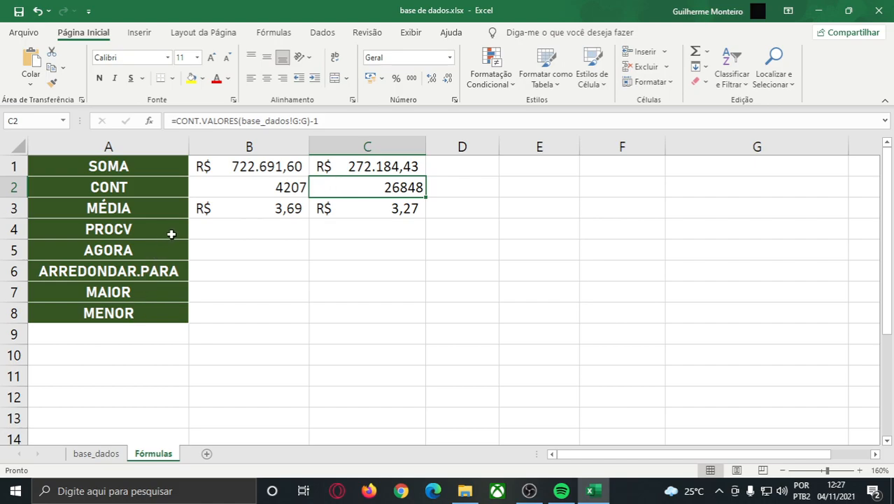
{"action": "left_click_drag", "start_coordinate": [167, 168], "coordinate": [398, 175]}
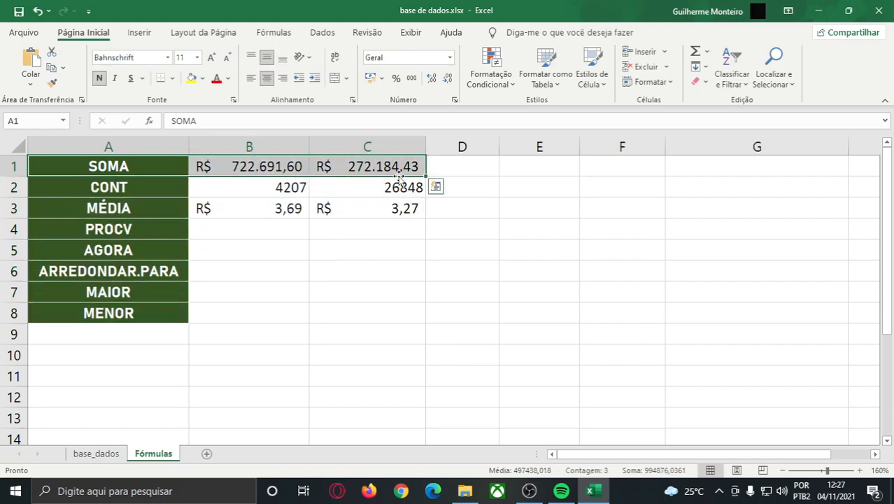
{"action": "left_click", "coordinate": [385, 235]}
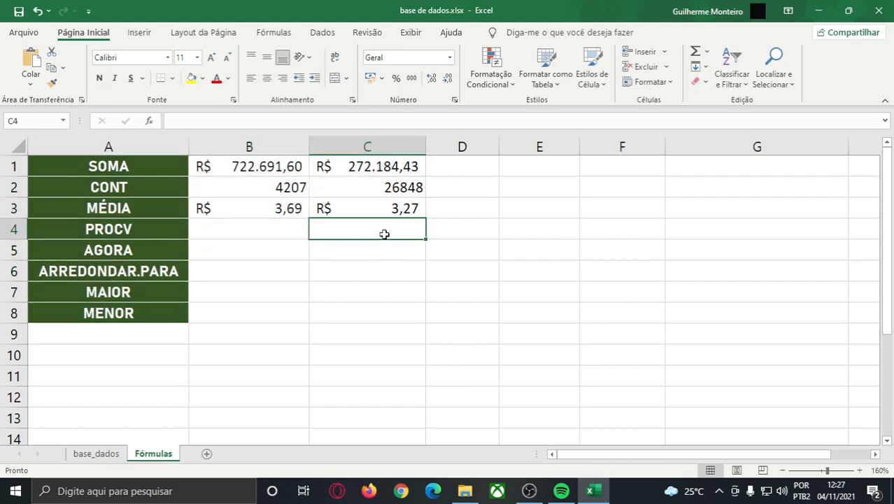